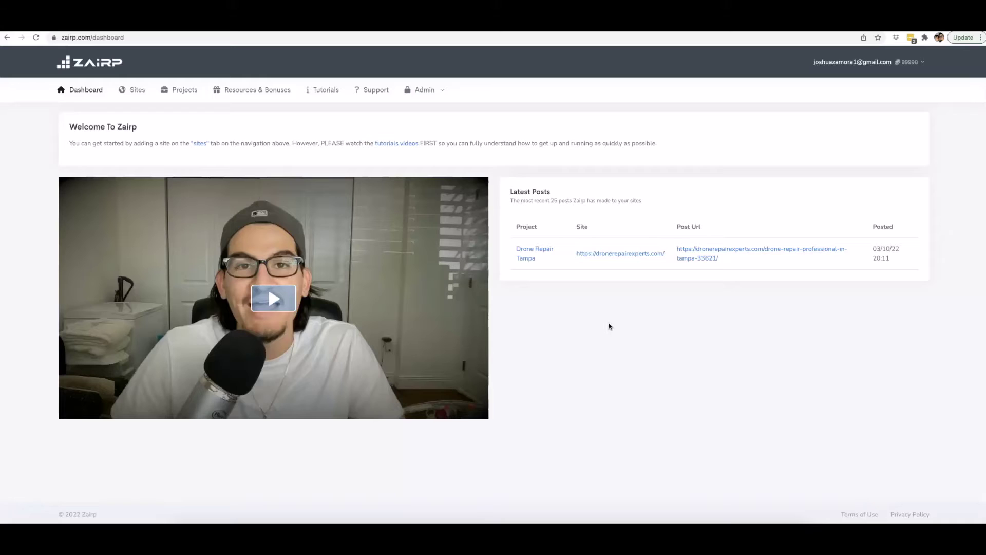
Switch to the incognito browser window with the Google searches and examine the "drone repair miami" results for dronerepairexperts.com listings
{"action": "left_click", "coordinate": [609, 327]}
{"action": "left_click", "coordinate": [608, 328]}
{"action": "key", "text": "ctrl+Up"}
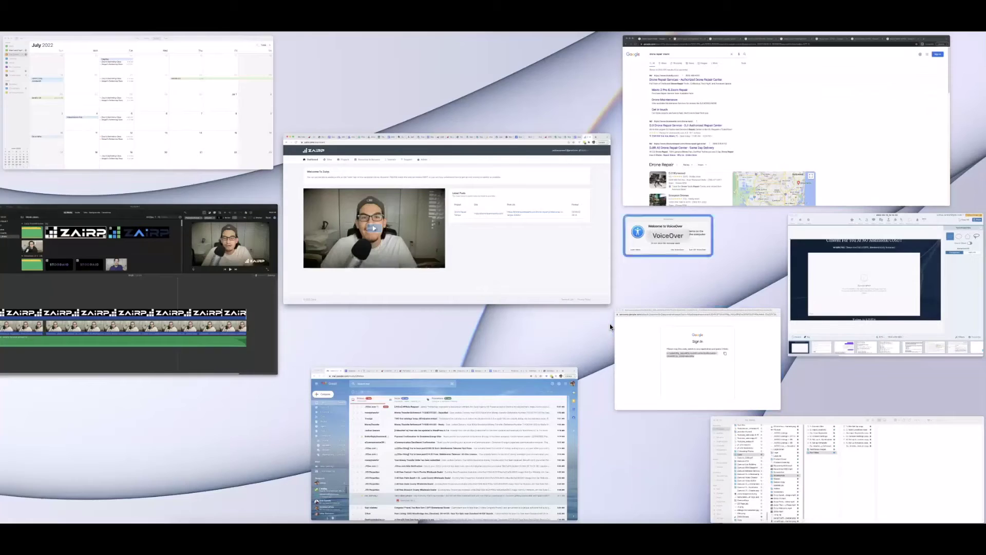
{"action": "left_click", "coordinate": [708, 164]}
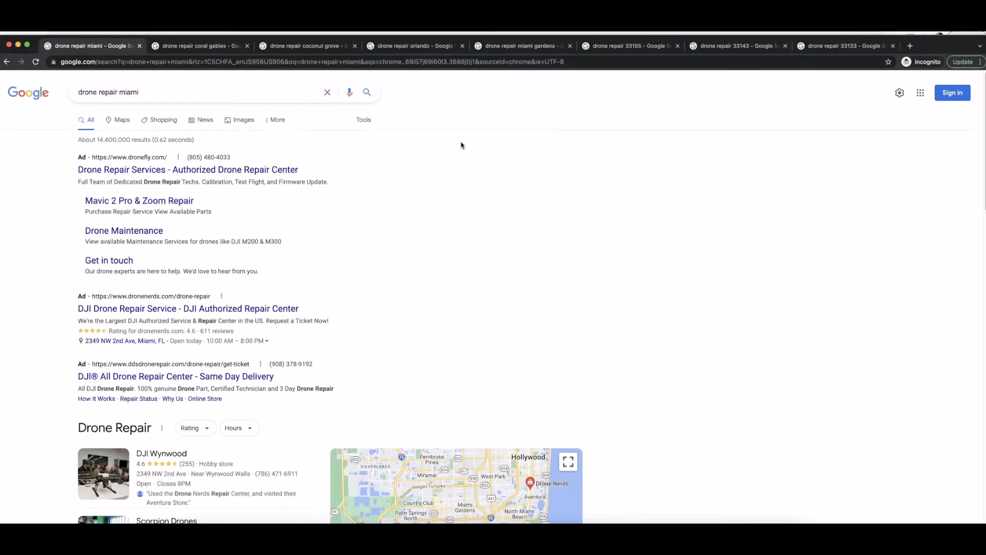
{"action": "left_click", "coordinate": [478, 201]}
{"action": "scroll", "coordinate": [58, 201], "scroll_direction": "down", "scroll_amount": 5}
{"action": "scroll", "coordinate": [58, 200], "scroll_direction": "down", "scroll_amount": 10}
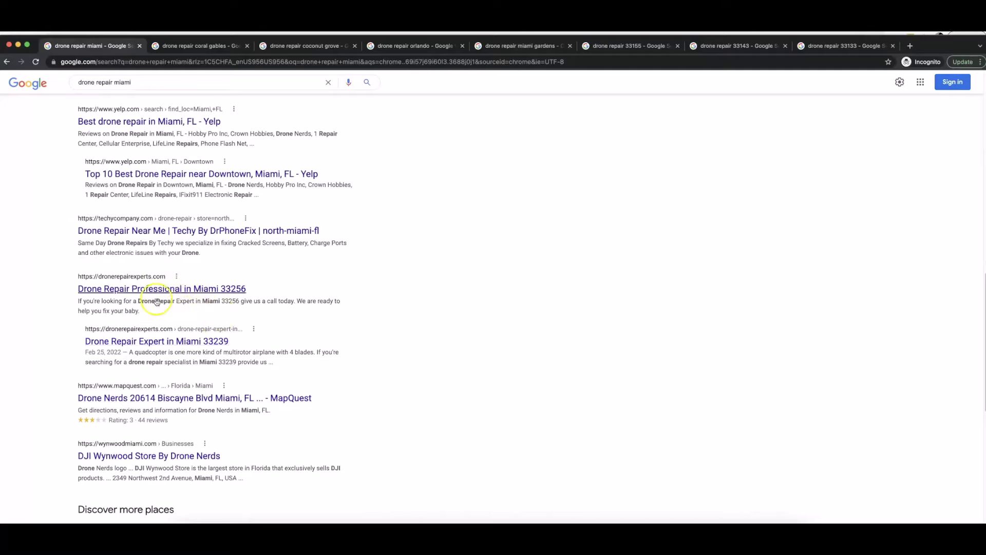
{"action": "scroll", "coordinate": [282, 252], "scroll_direction": "up", "scroll_amount": 6}
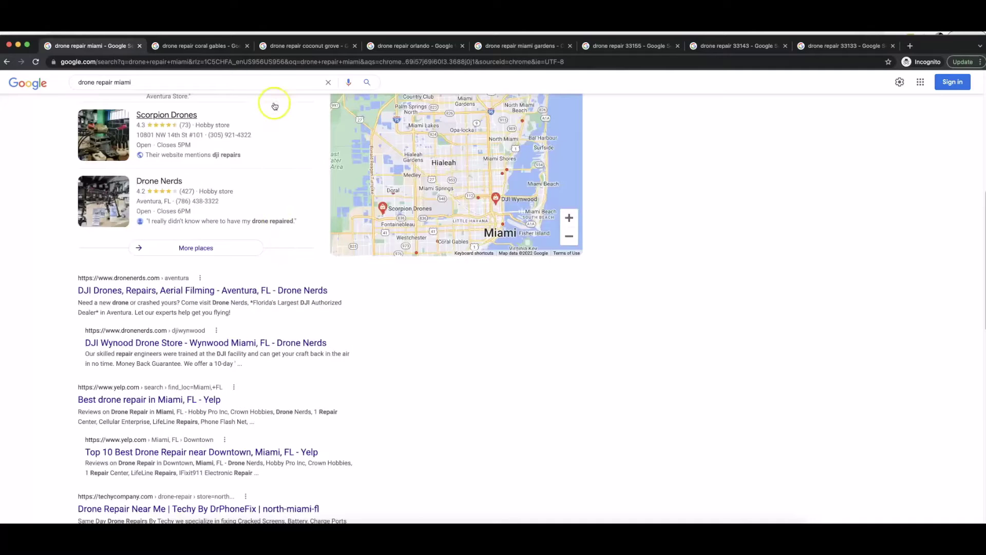
Check the "drone repair coral gables" and "drone repair coconut grove" search results for dronerepairexperts.com listings
{"action": "left_click", "coordinate": [203, 46]}
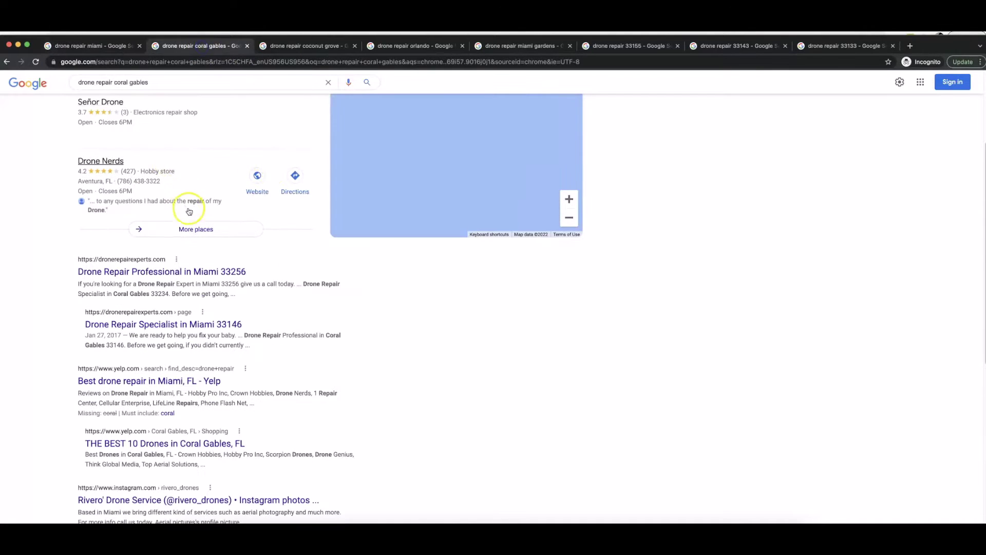
{"action": "scroll", "coordinate": [175, 298], "scroll_direction": "up", "scroll_amount": 3}
{"action": "scroll", "coordinate": [172, 337], "scroll_direction": "down", "scroll_amount": 2}
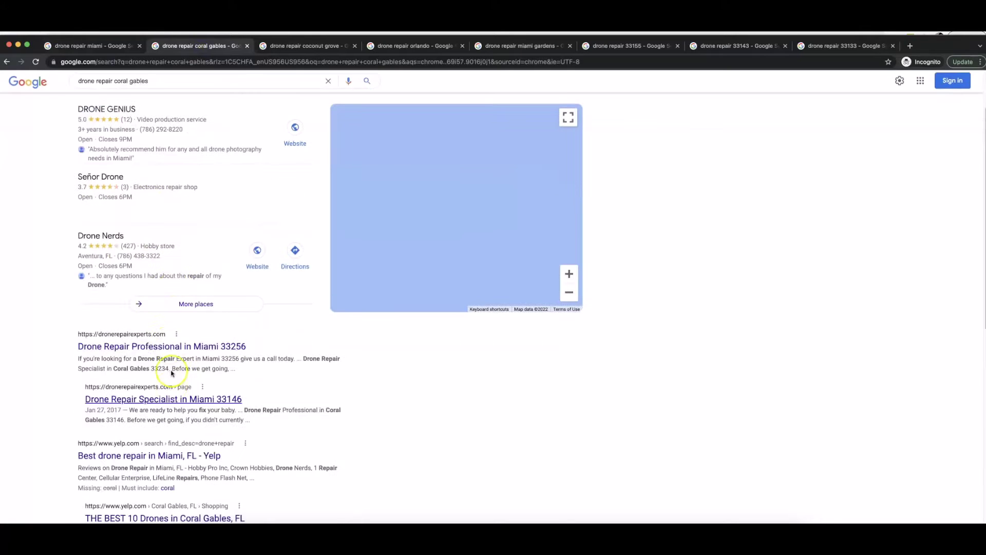
{"action": "left_click", "coordinate": [318, 45]}
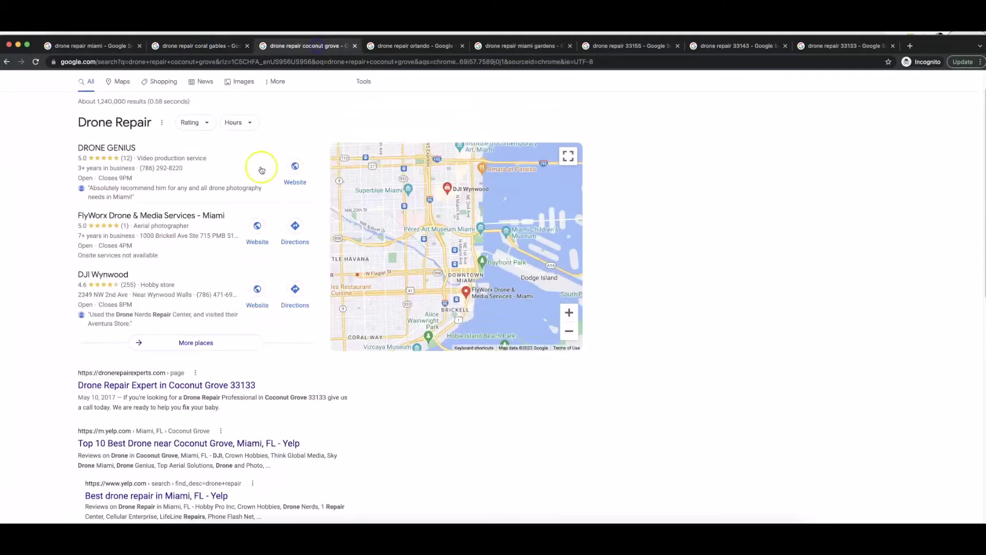
{"action": "scroll", "coordinate": [215, 144], "scroll_direction": "up", "scroll_amount": 1}
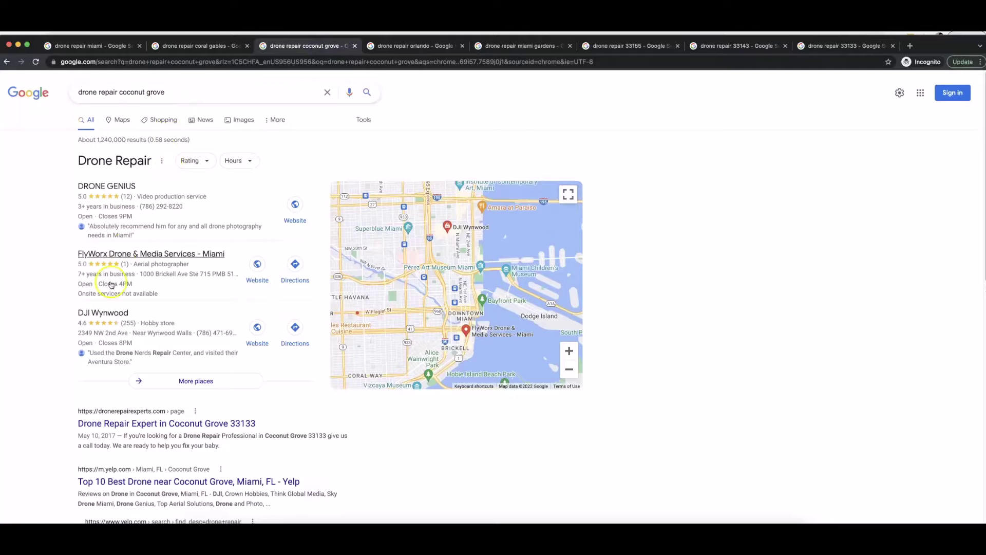
{"action": "scroll", "coordinate": [57, 330], "scroll_direction": "down", "scroll_amount": 3}
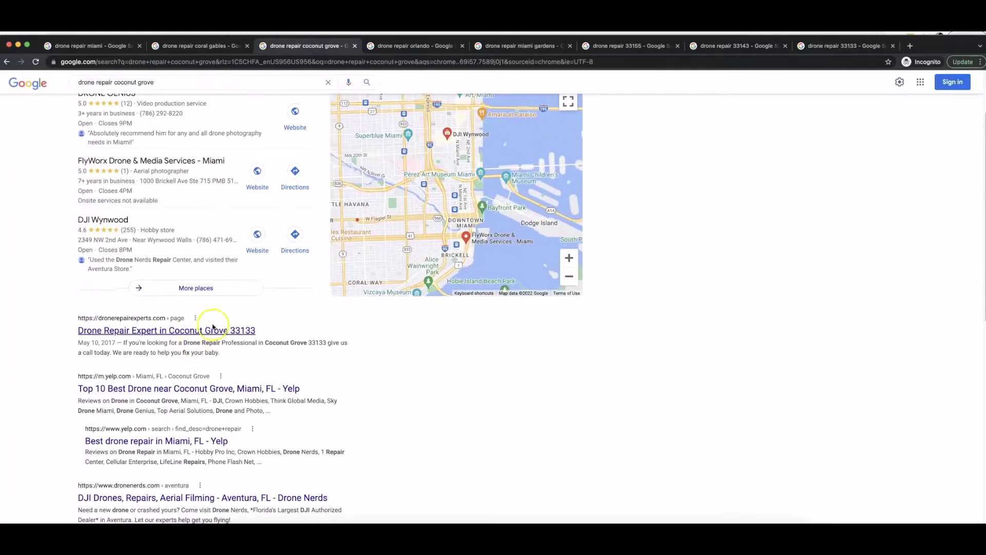
Examine the "drone repair orlando" search results, from the ads down to the organic dronerepairexperts.com listing
{"action": "left_click", "coordinate": [414, 47]}
{"action": "scroll", "coordinate": [214, 154], "scroll_direction": "up", "scroll_amount": 10}
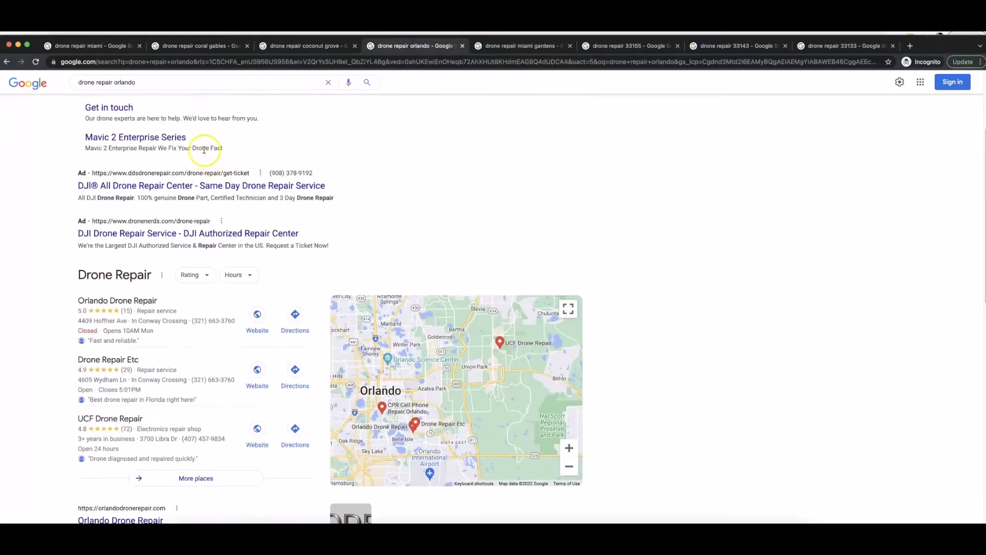
{"action": "scroll", "coordinate": [204, 149], "scroll_direction": "up", "scroll_amount": 3}
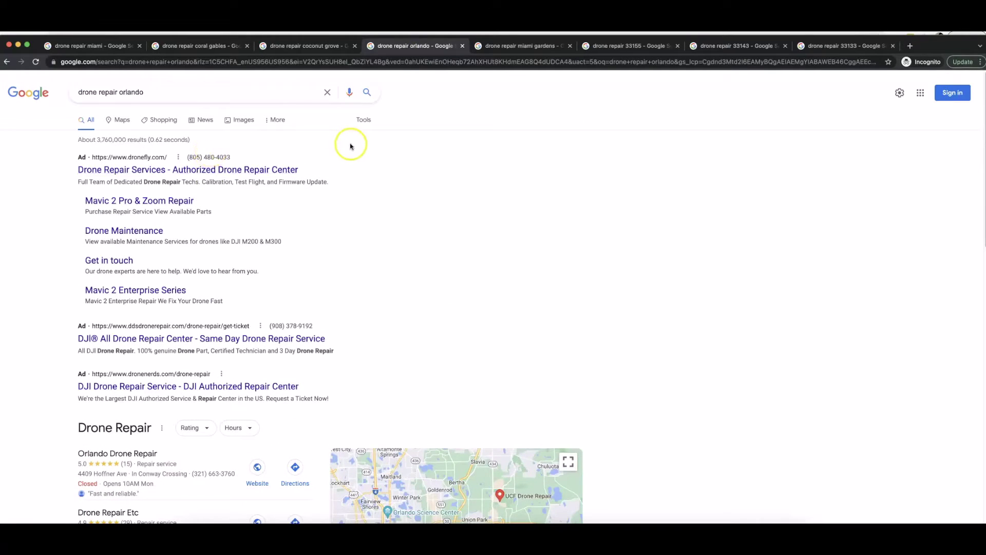
{"action": "scroll", "coordinate": [260, 187], "scroll_direction": "down", "scroll_amount": 6}
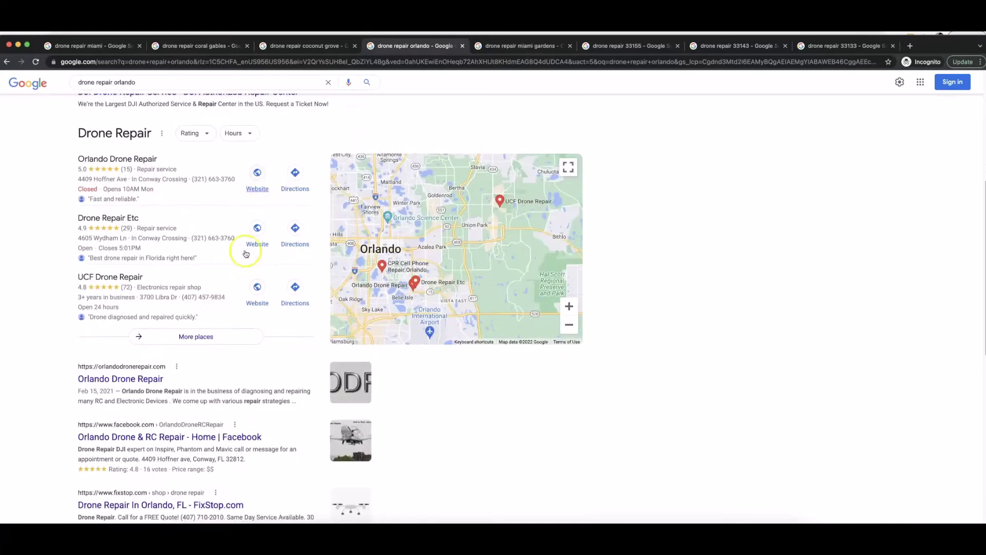
{"action": "scroll", "coordinate": [222, 340], "scroll_direction": "down", "scroll_amount": 2}
{"action": "scroll", "coordinate": [159, 378], "scroll_direction": "down", "scroll_amount": 2}
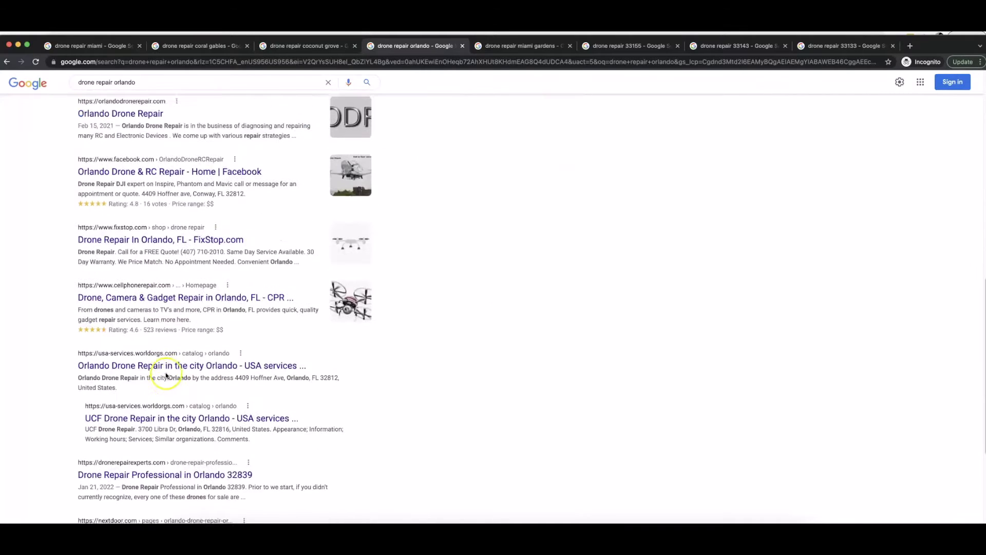
{"action": "scroll", "coordinate": [165, 374], "scroll_direction": "down", "scroll_amount": 1}
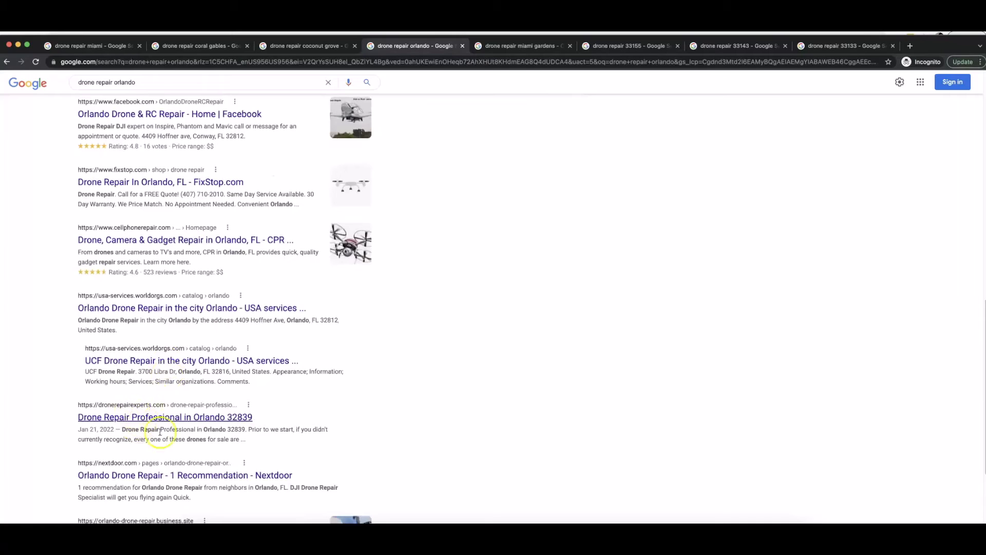
Review the "drone repair miami gardens" search results for dronerepairexperts.com listings
{"action": "left_click", "coordinate": [520, 46]}
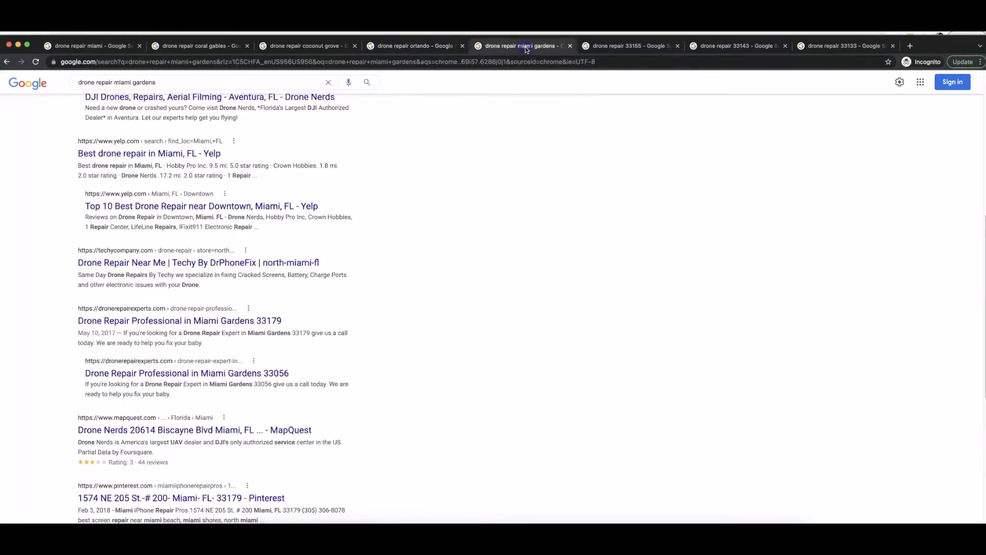
{"action": "scroll", "coordinate": [237, 250], "scroll_direction": "up", "scroll_amount": 6}
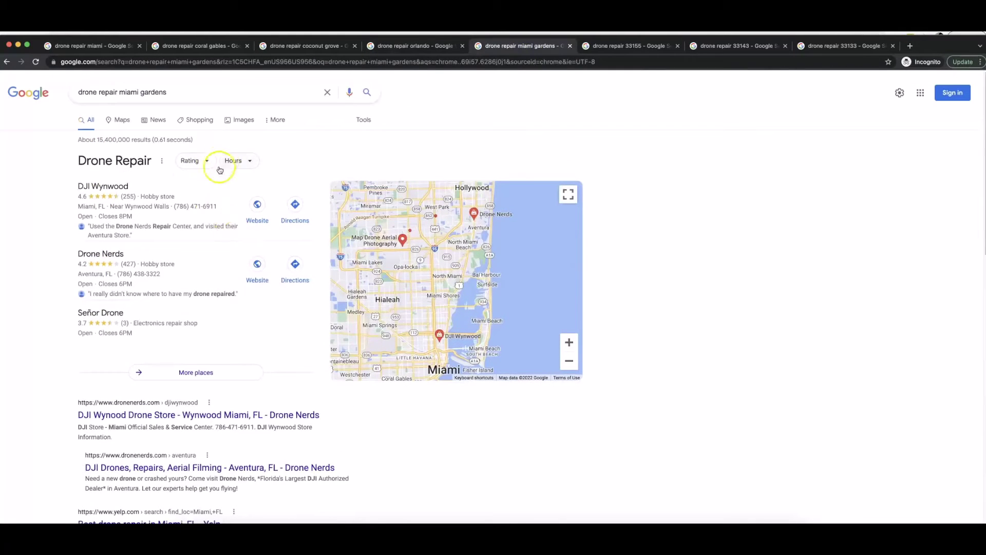
{"action": "scroll", "coordinate": [210, 201], "scroll_direction": "down", "scroll_amount": 2}
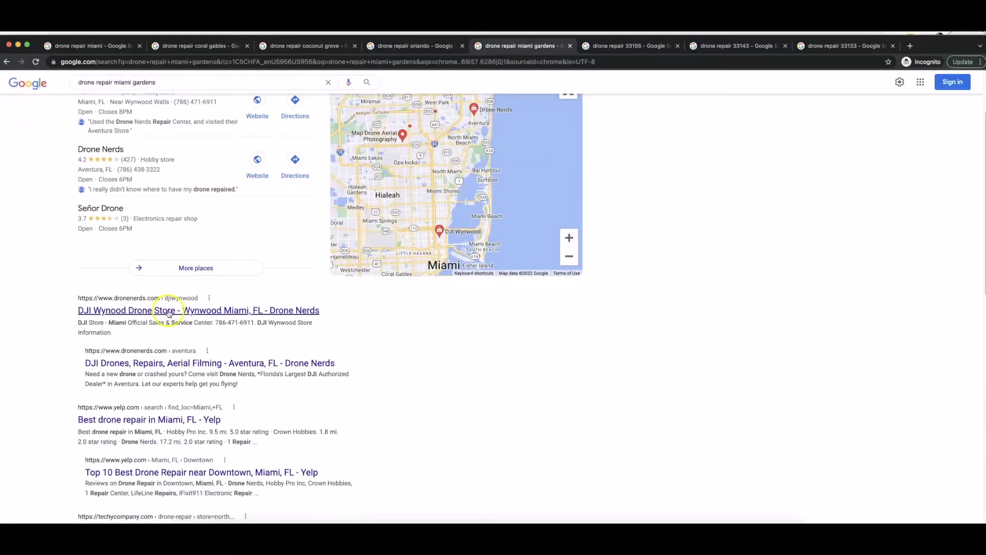
{"action": "scroll", "coordinate": [154, 332], "scroll_direction": "down", "scroll_amount": 4}
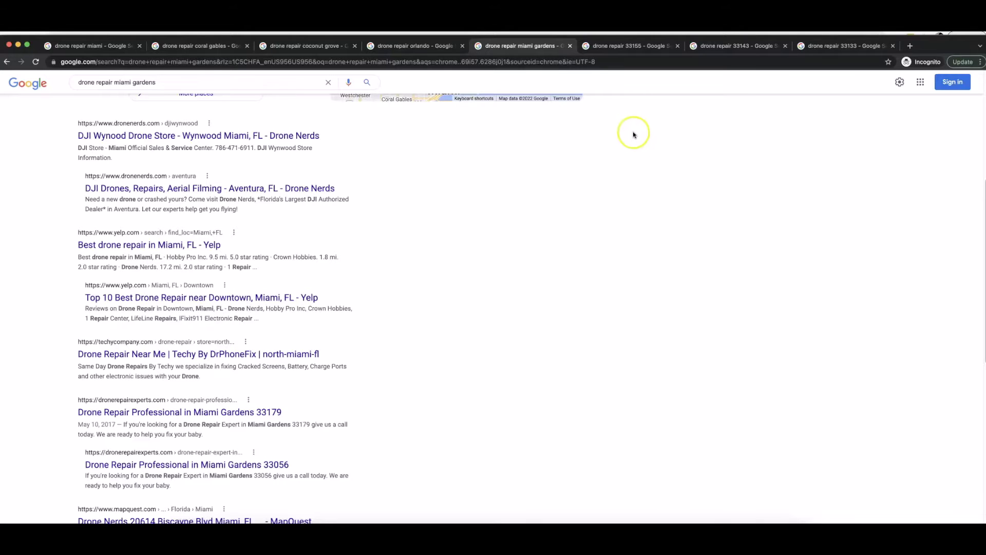
Look through the "drone repair 33155" search results for the dronerepairexperts.com listing
{"action": "left_click", "coordinate": [633, 49]}
{"action": "scroll", "coordinate": [249, 220], "scroll_direction": "up", "scroll_amount": 5}
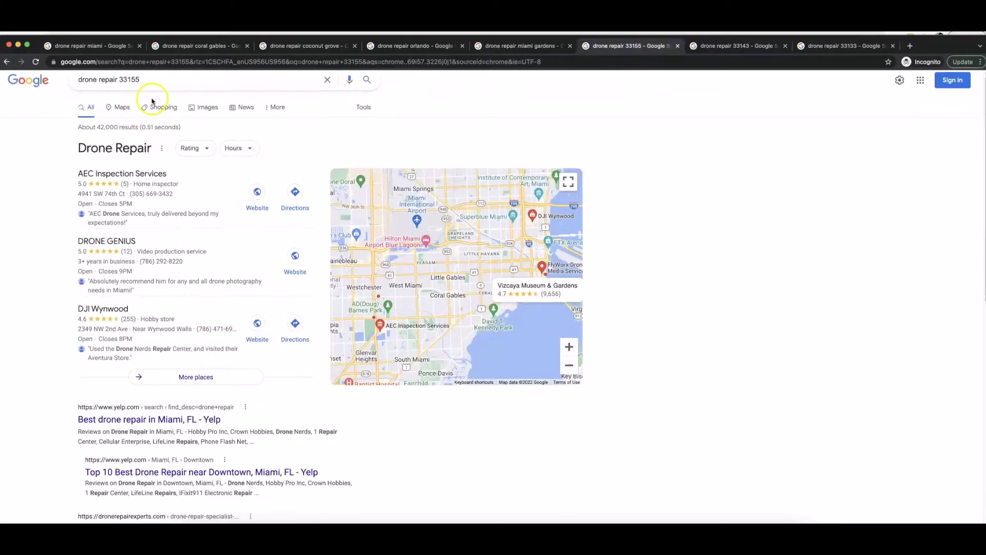
{"action": "scroll", "coordinate": [187, 247], "scroll_direction": "down", "scroll_amount": 5}
{"action": "scroll", "coordinate": [189, 289], "scroll_direction": "down", "scroll_amount": 1}
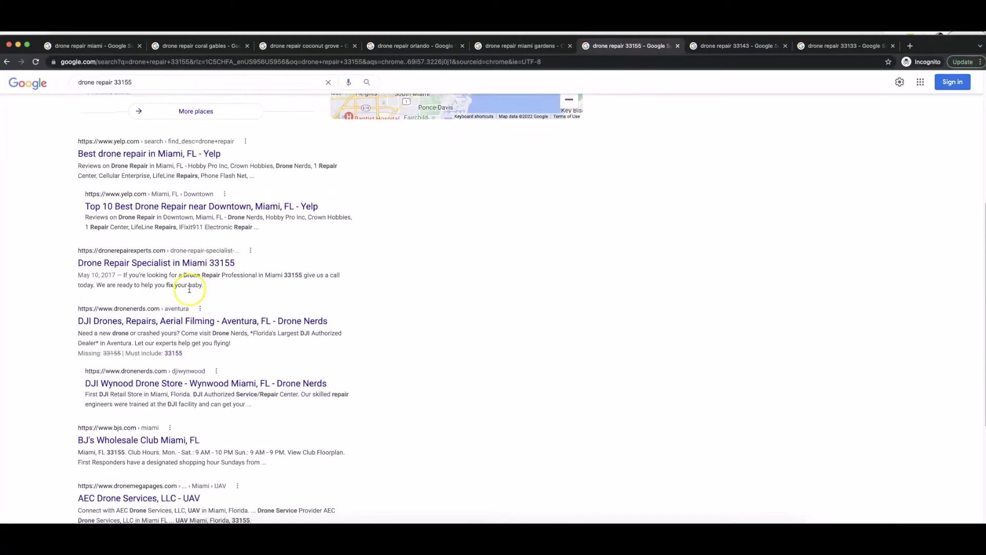
Compare where dronerepairexperts.com ranks in the "drone repair 33143" and "drone repair 33133" search results
{"action": "left_click", "coordinate": [730, 46]}
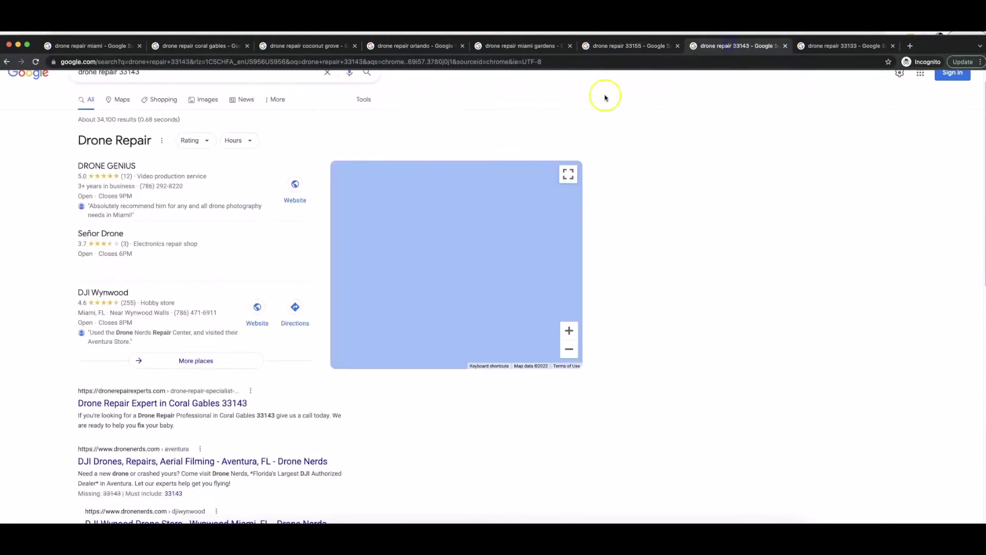
{"action": "scroll", "coordinate": [214, 132], "scroll_direction": "up", "scroll_amount": 2}
{"action": "scroll", "coordinate": [177, 316], "scroll_direction": "down", "scroll_amount": 3}
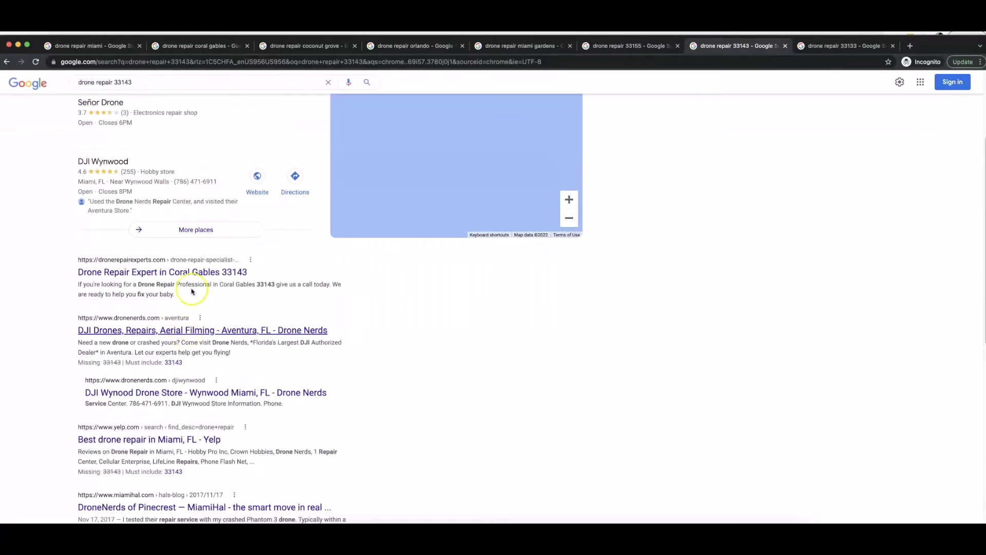
{"action": "left_click", "coordinate": [812, 46]}
{"action": "scroll", "coordinate": [155, 308], "scroll_direction": "down", "scroll_amount": 1}
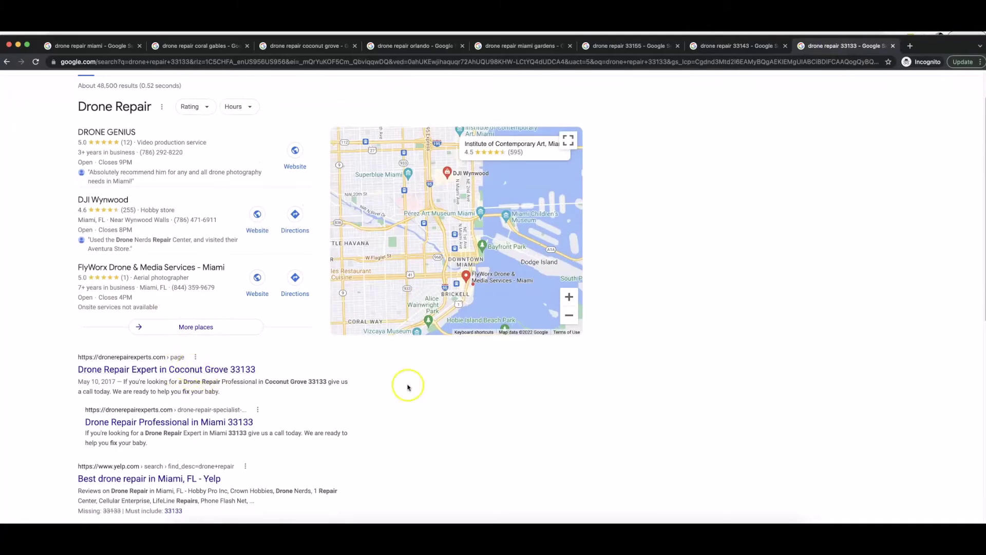
{"action": "scroll", "coordinate": [513, 360], "scroll_direction": "up", "scroll_amount": 1}
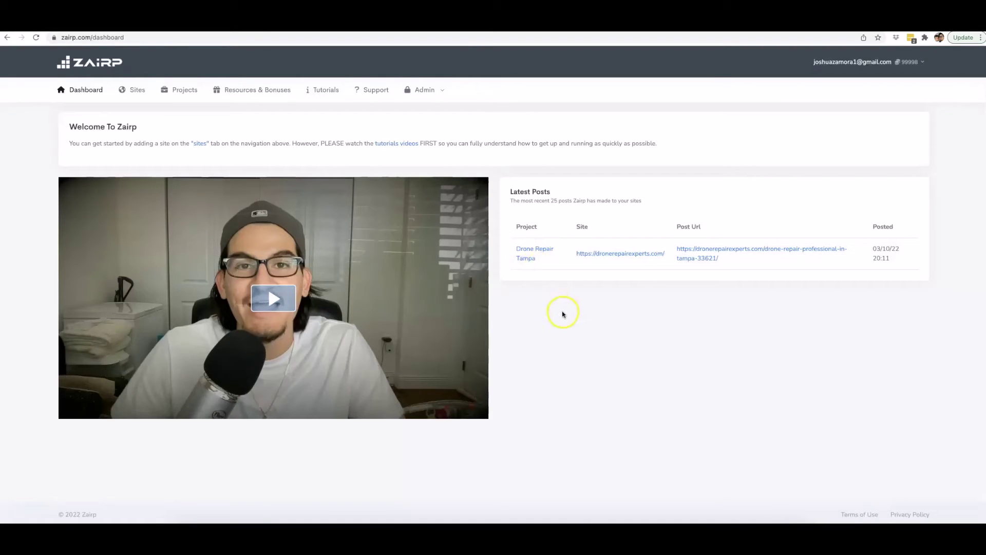
View the list of connected sites in Zairp and open the form for adding a new site
{"action": "left_click", "coordinate": [640, 343]}
{"action": "left_click", "coordinate": [587, 331]}
{"action": "left_click", "coordinate": [140, 92]}
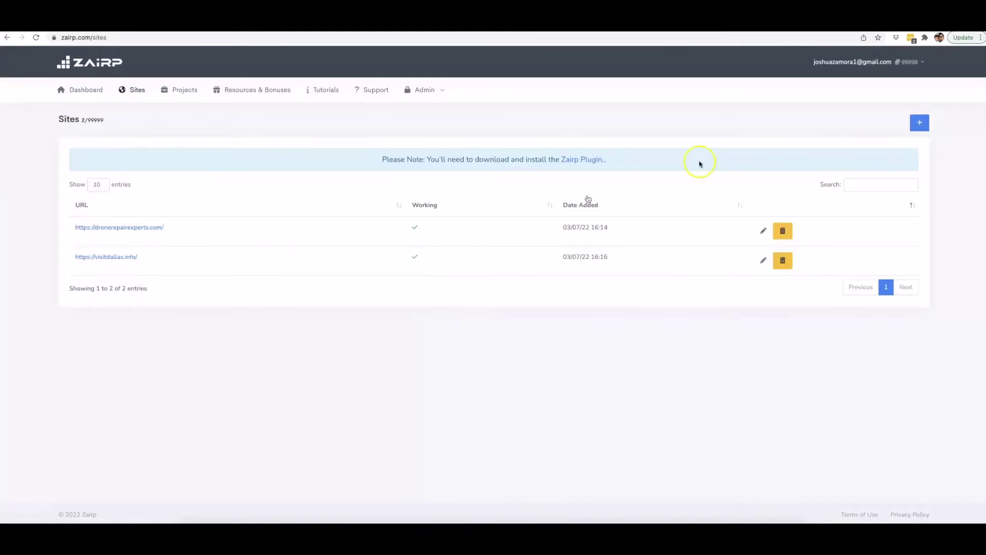
{"action": "left_click", "coordinate": [919, 122]}
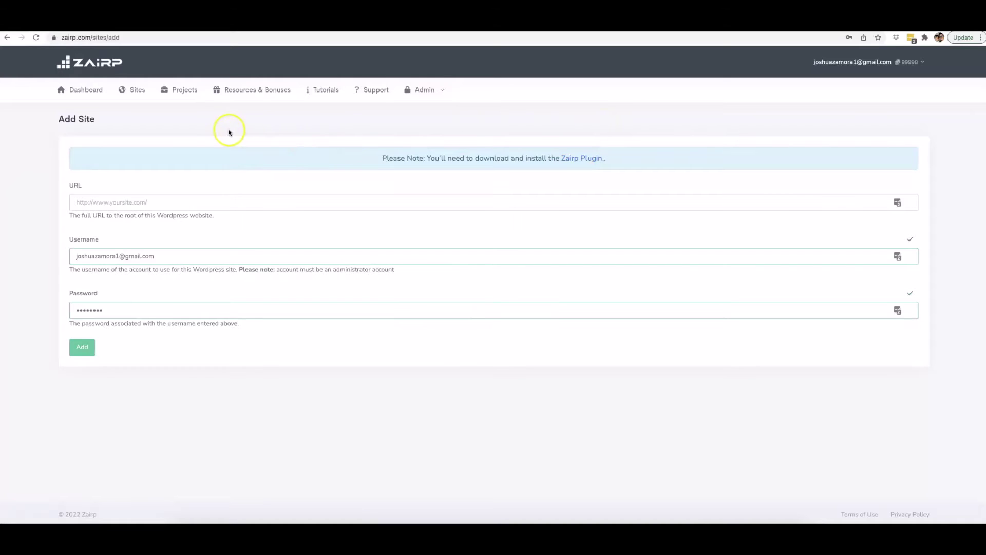
Start a new project named "Drone Repair Naples" and continue to its site selection
{"action": "left_click", "coordinate": [189, 91]}
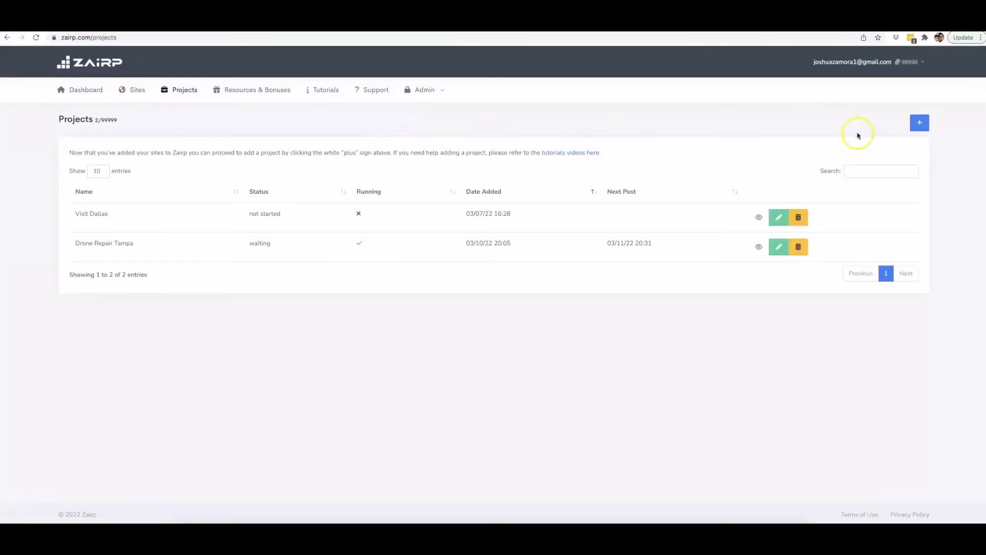
{"action": "left_click", "coordinate": [923, 126]}
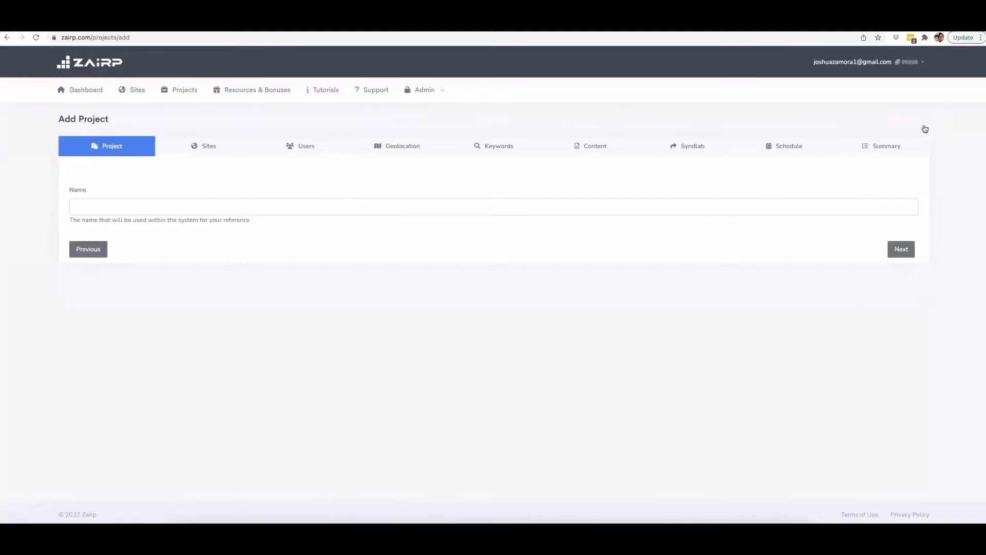
{"action": "left_click", "coordinate": [138, 204]}
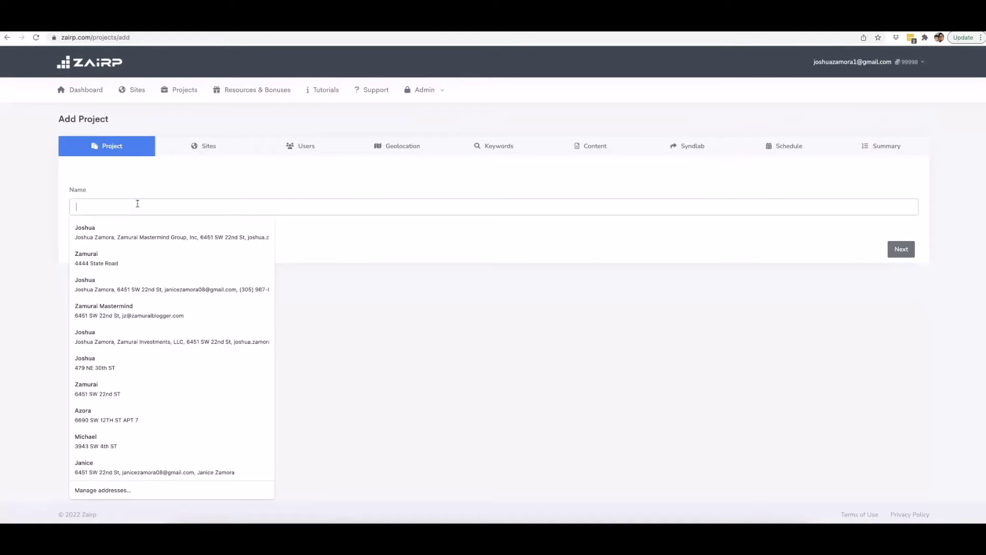
{"action": "type", "text": "Drone Repair"}
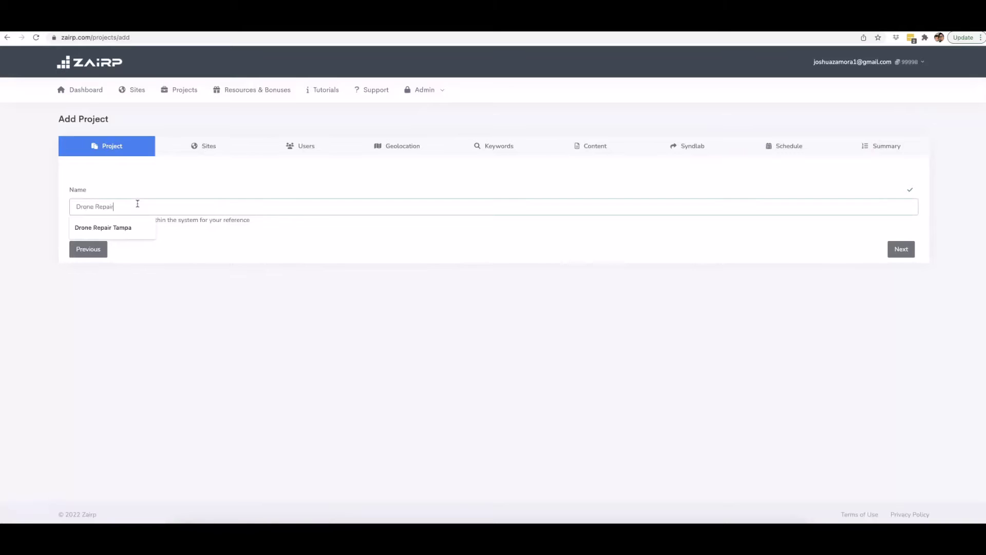
{"action": "type", "text": " Naples"}
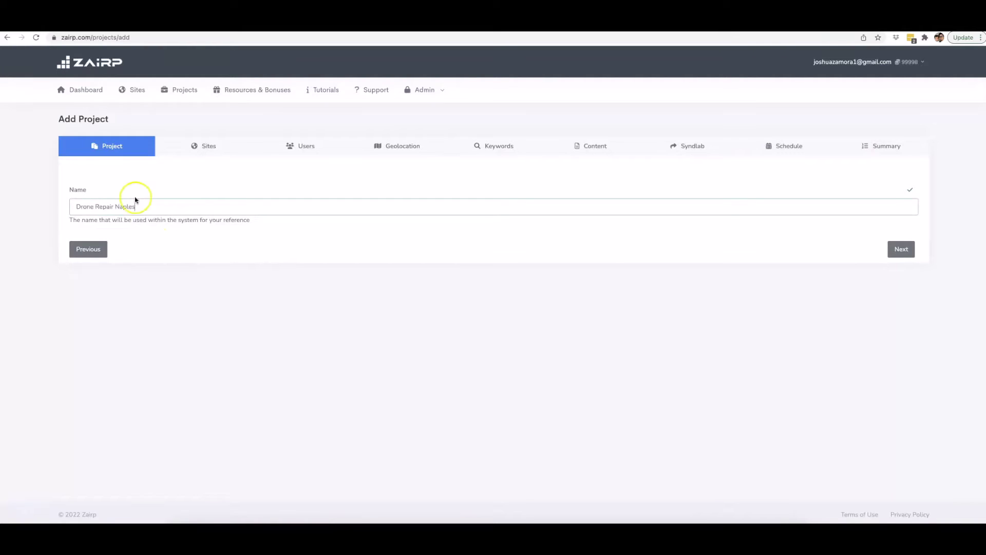
{"action": "left_click", "coordinate": [898, 254]}
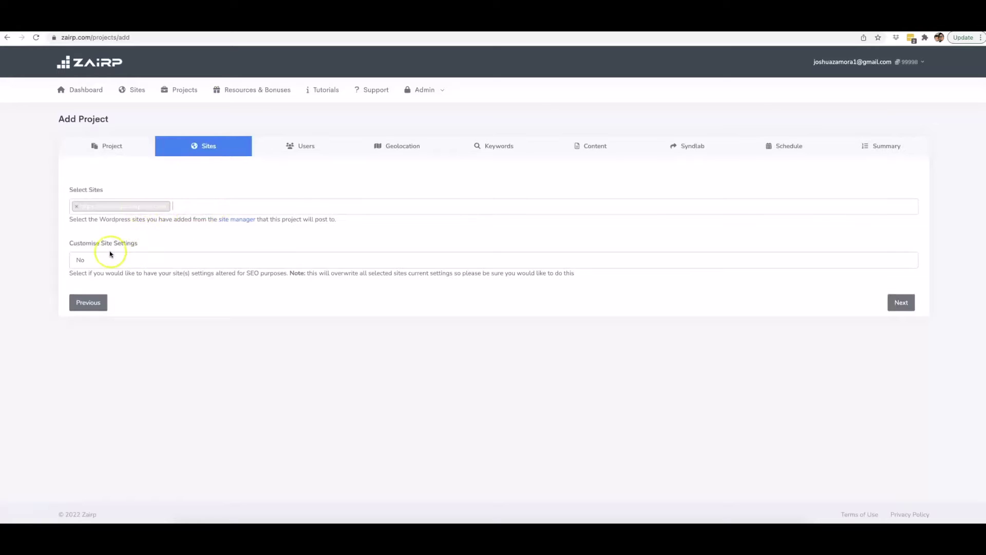
Keep Customise Site Settings at No for the project and continue to the user creation settings
{"action": "left_click", "coordinate": [136, 258]}
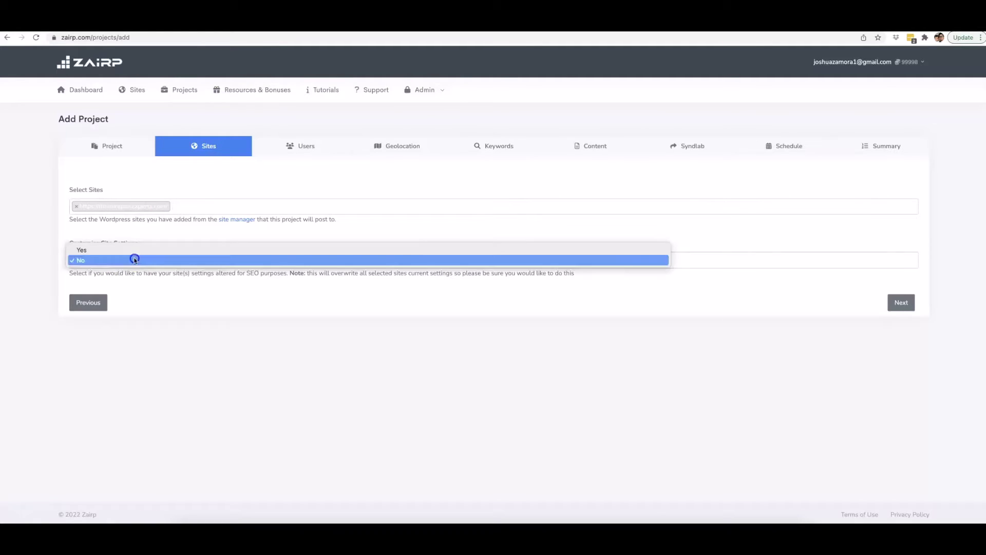
{"action": "left_click", "coordinate": [170, 308]}
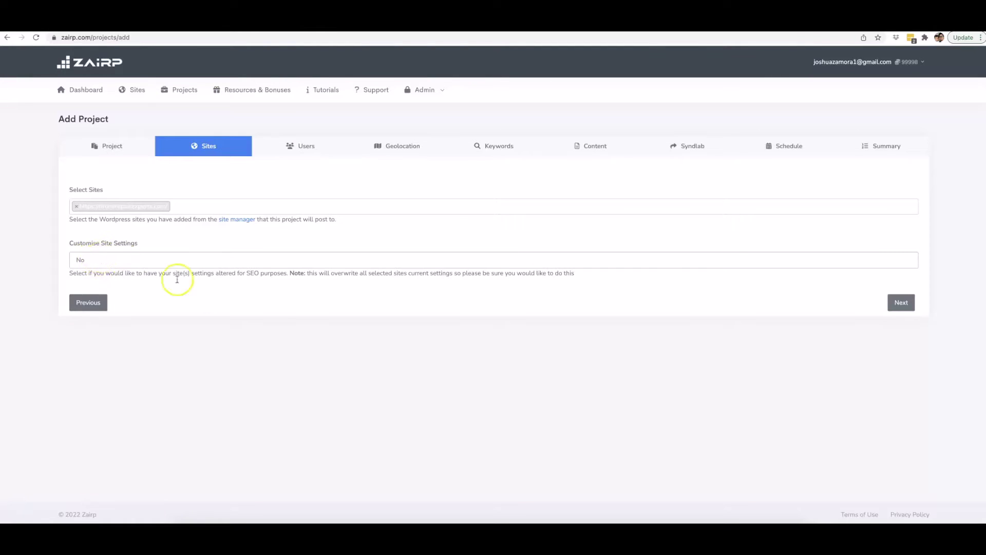
{"action": "left_click", "coordinate": [363, 314]}
{"action": "left_click", "coordinate": [908, 304]}
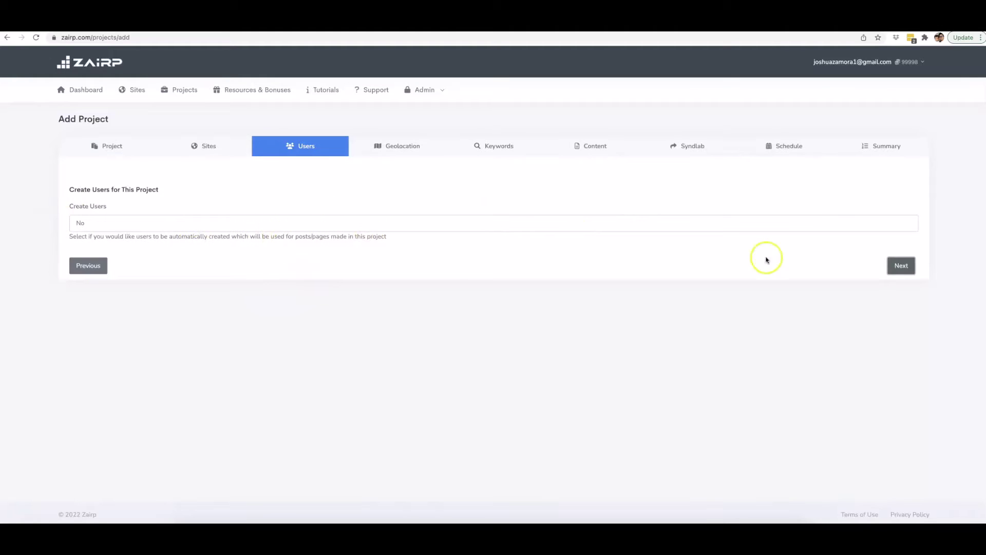
Keep Create Users at No, continue to the geolocation settings and look through the list of countries
{"action": "left_click", "coordinate": [904, 265]}
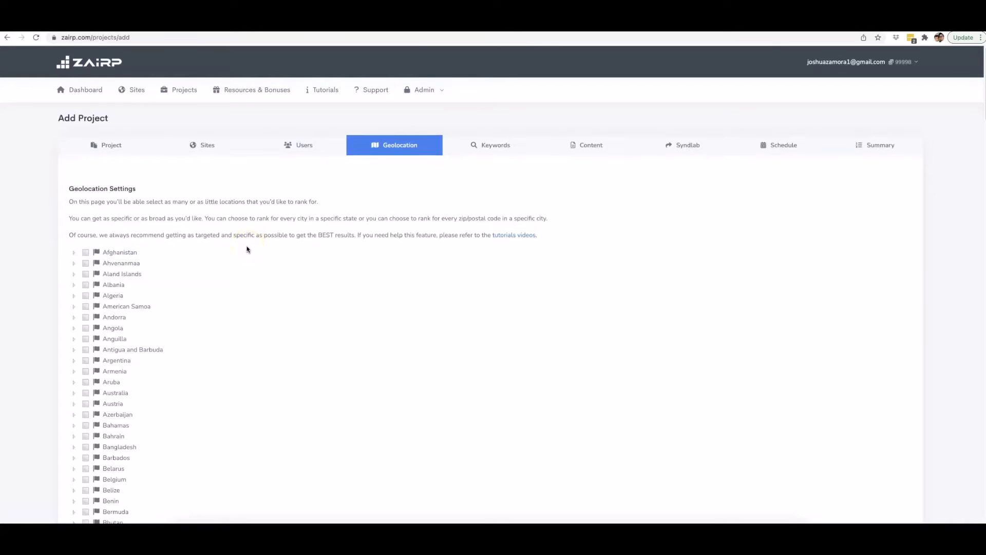
{"action": "scroll", "coordinate": [247, 250], "scroll_direction": "down", "scroll_amount": 1}
{"action": "left_click", "coordinate": [250, 253]}
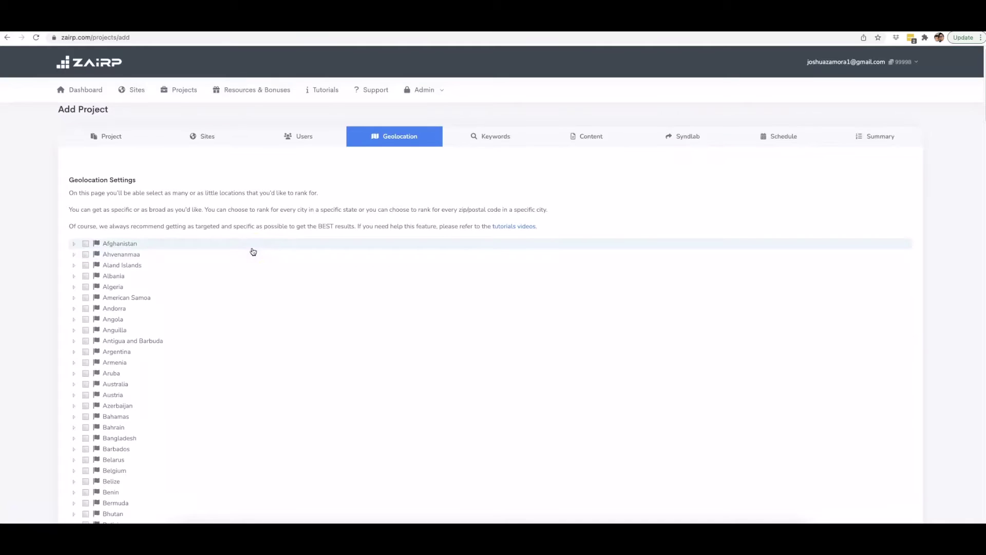
{"action": "scroll", "coordinate": [253, 251], "scroll_direction": "down", "scroll_amount": 2}
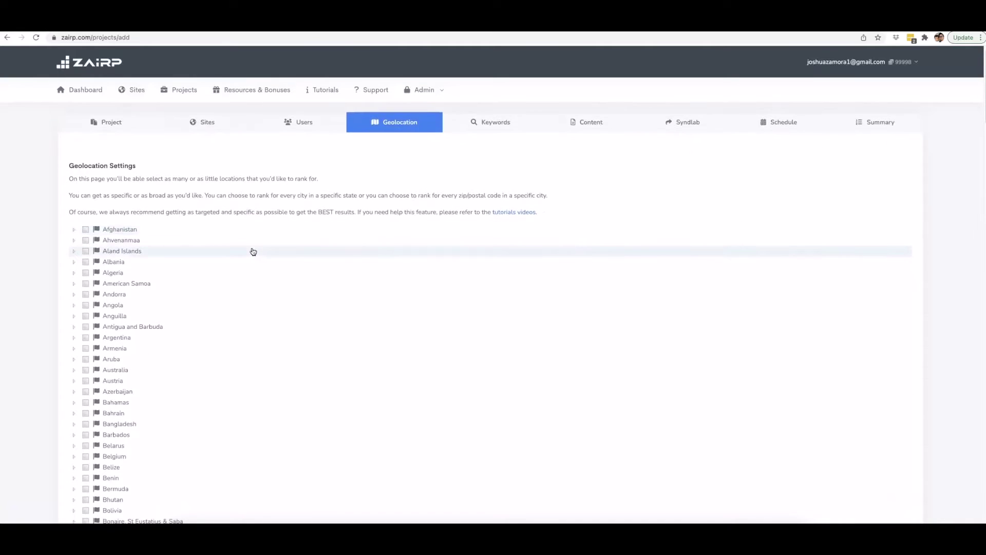
{"action": "scroll", "coordinate": [253, 251], "scroll_direction": "down", "scroll_amount": 3}
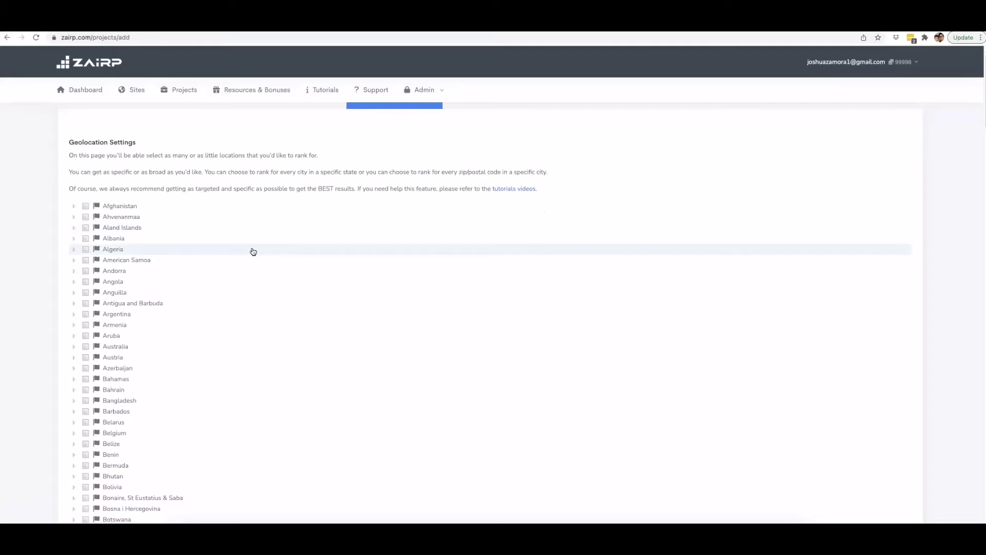
{"action": "scroll", "coordinate": [253, 252], "scroll_direction": "down", "scroll_amount": 3}
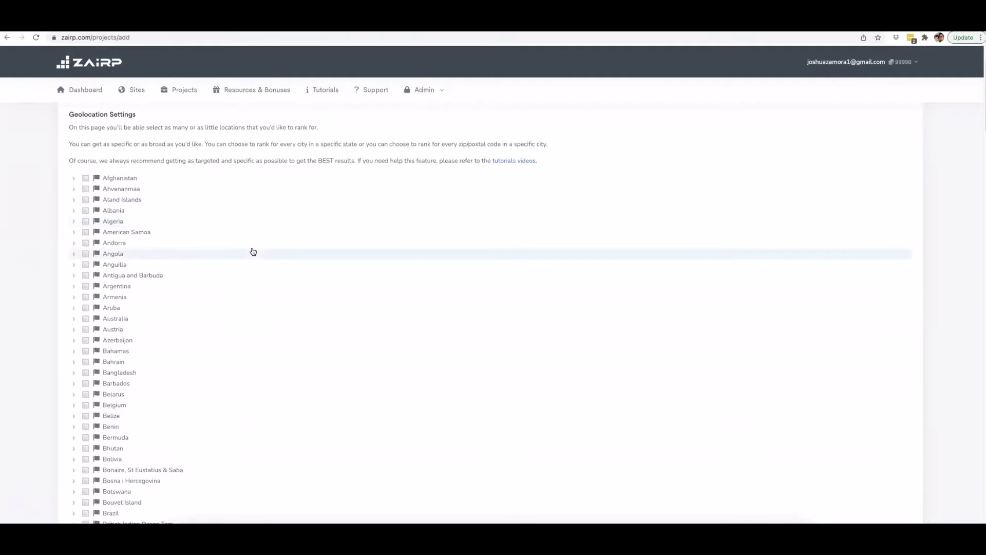
{"action": "scroll", "coordinate": [253, 252], "scroll_direction": "down", "scroll_amount": 4}
{"action": "scroll", "coordinate": [253, 252], "scroll_direction": "up", "scroll_amount": 5}
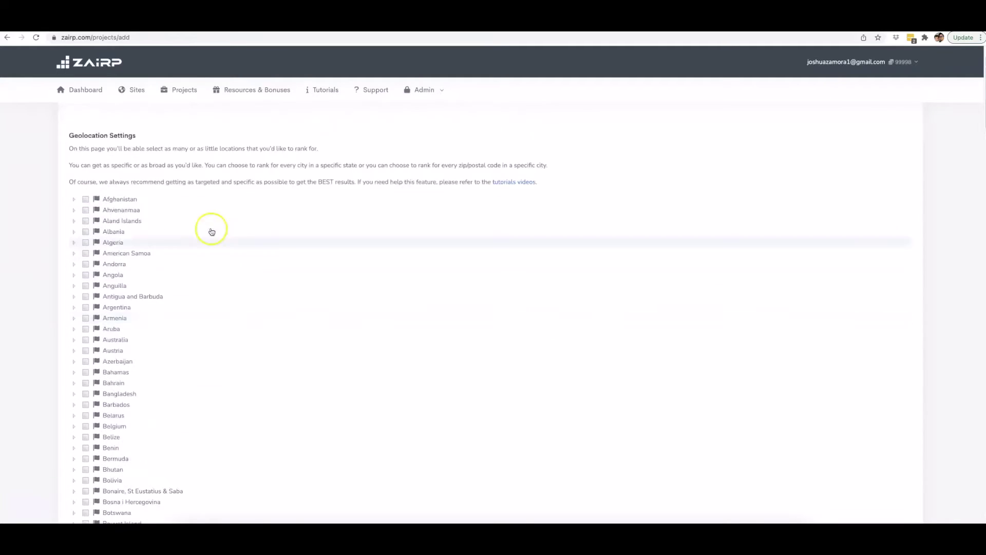
{"action": "scroll", "coordinate": [160, 229], "scroll_direction": "down", "scroll_amount": 10}
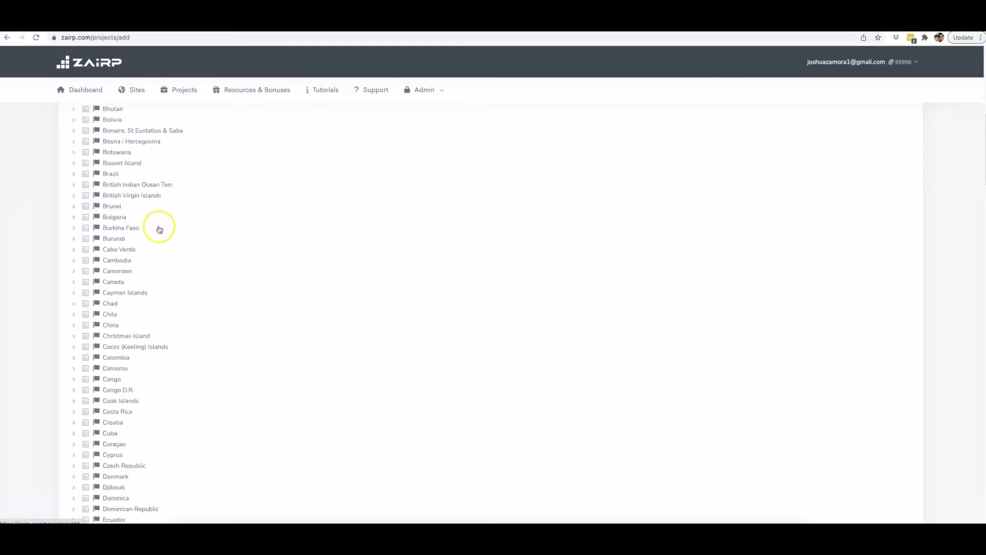
{"action": "scroll", "coordinate": [167, 231], "scroll_direction": "down", "scroll_amount": 20}
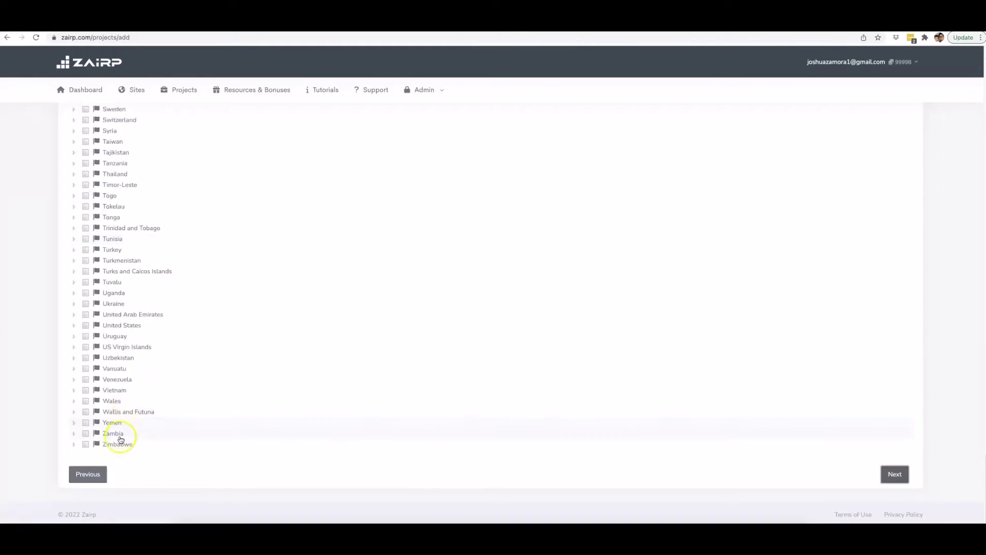
{"action": "scroll", "coordinate": [161, 385], "scroll_direction": "up", "scroll_amount": 5}
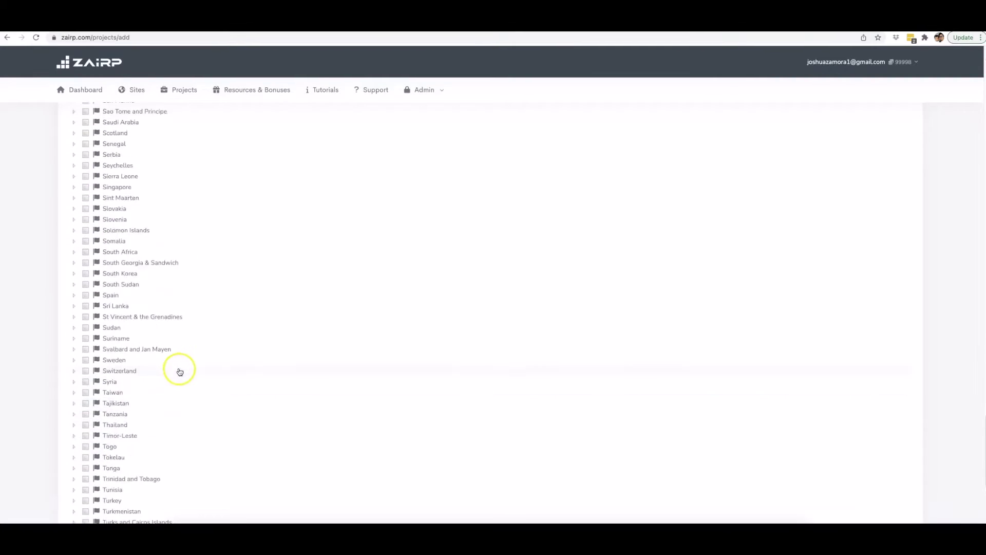
{"action": "scroll", "coordinate": [180, 372], "scroll_direction": "up", "scroll_amount": 5}
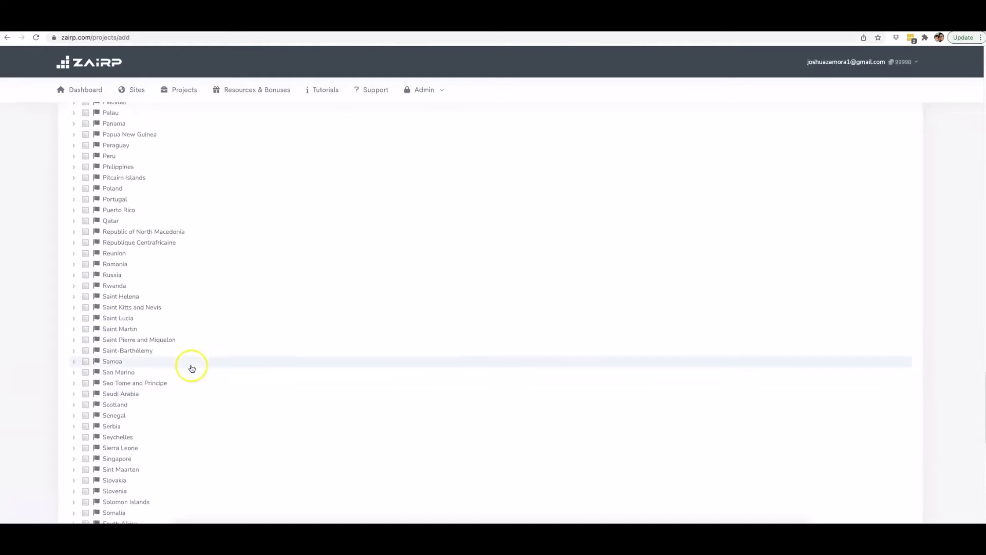
{"action": "scroll", "coordinate": [192, 369], "scroll_direction": "down", "scroll_amount": 10}
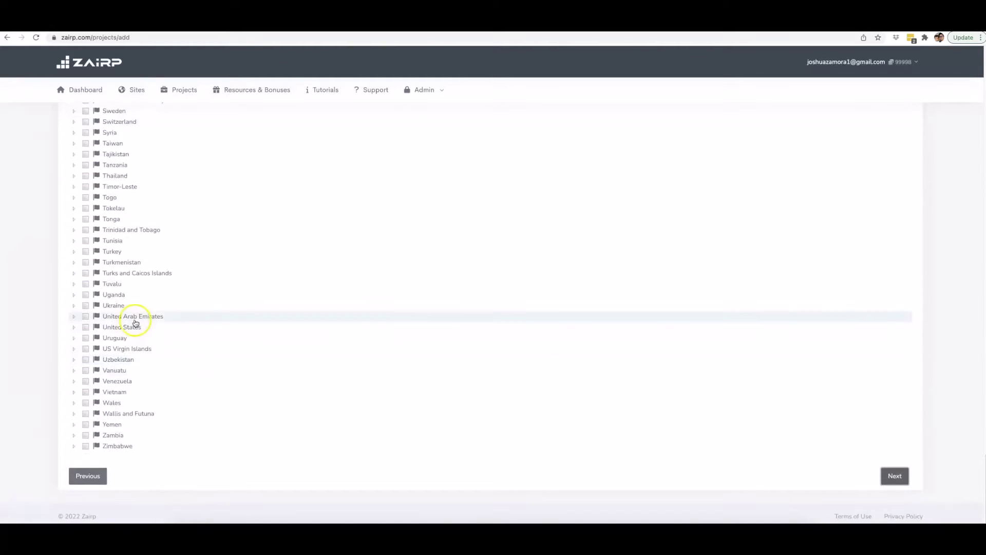
Expand United States in the location tree and open Florida's list of cities
{"action": "left_click", "coordinate": [74, 327]}
{"action": "scroll", "coordinate": [153, 335], "scroll_direction": "down", "scroll_amount": 1}
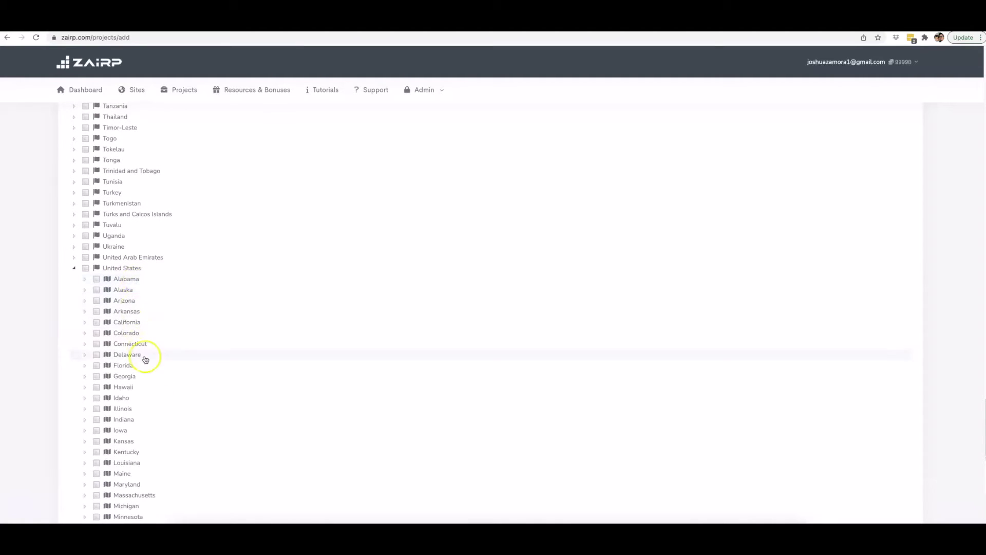
{"action": "scroll", "coordinate": [148, 366], "scroll_direction": "down", "scroll_amount": 3}
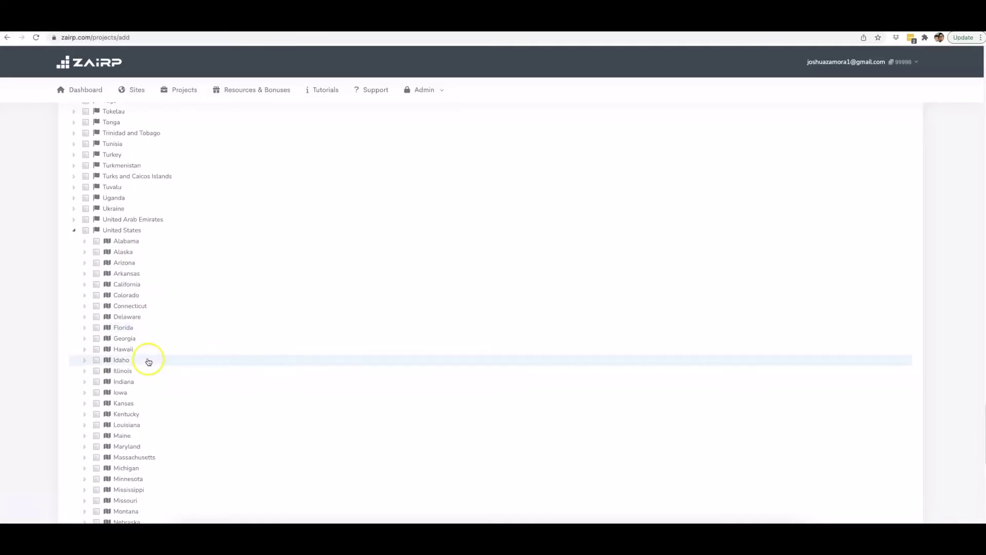
{"action": "scroll", "coordinate": [149, 362], "scroll_direction": "down", "scroll_amount": 1}
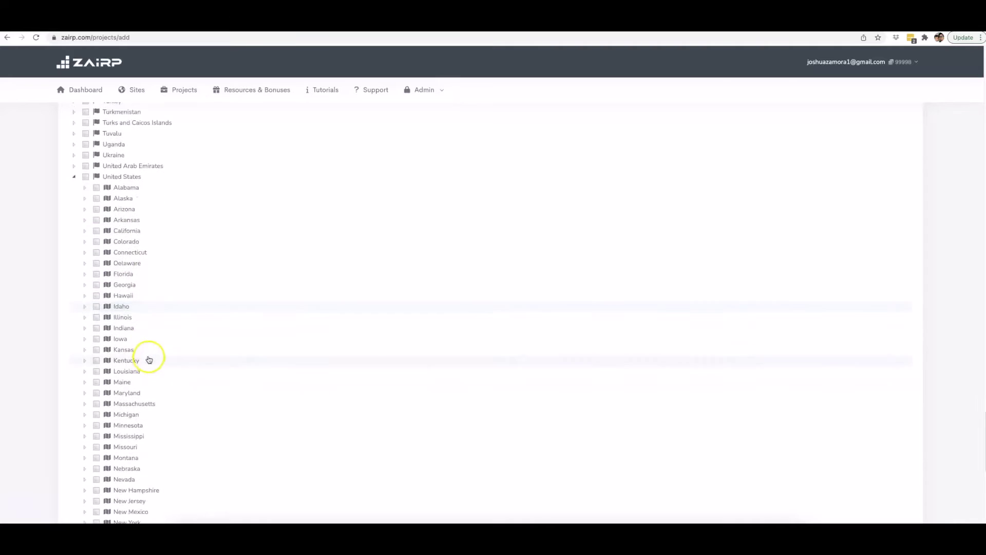
{"action": "left_click", "coordinate": [86, 271]}
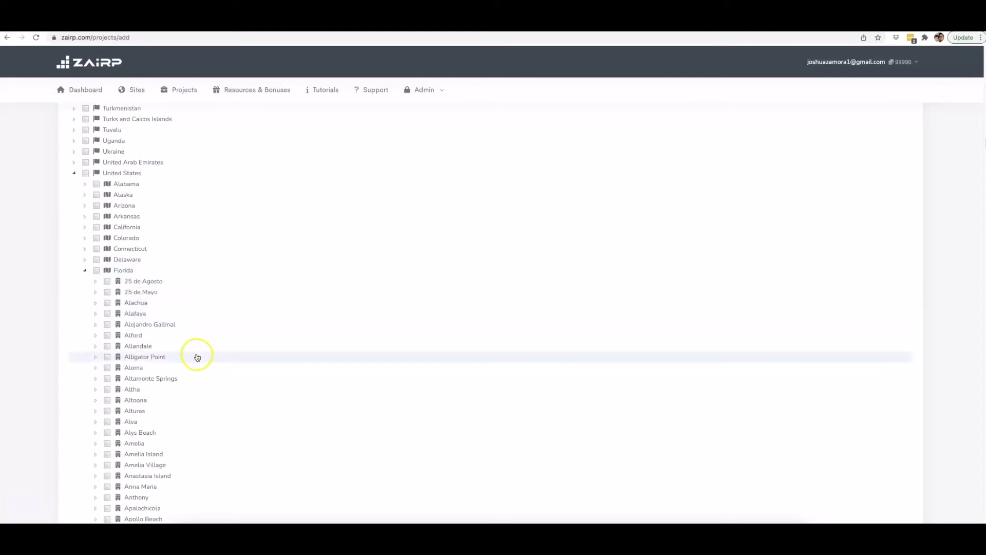
Select Naples, Florida with all its zip codes as target locations and continue to the keyword settings
{"action": "scroll", "coordinate": [198, 357], "scroll_direction": "down", "scroll_amount": 7}
{"action": "scroll", "coordinate": [199, 358], "scroll_direction": "down", "scroll_amount": 20}
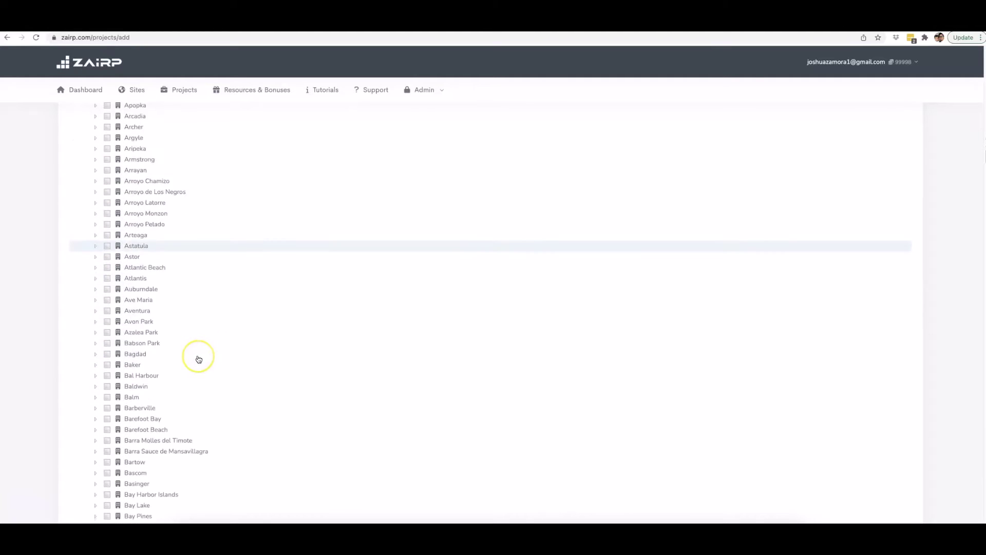
{"action": "scroll", "coordinate": [199, 359], "scroll_direction": "down", "scroll_amount": 20}
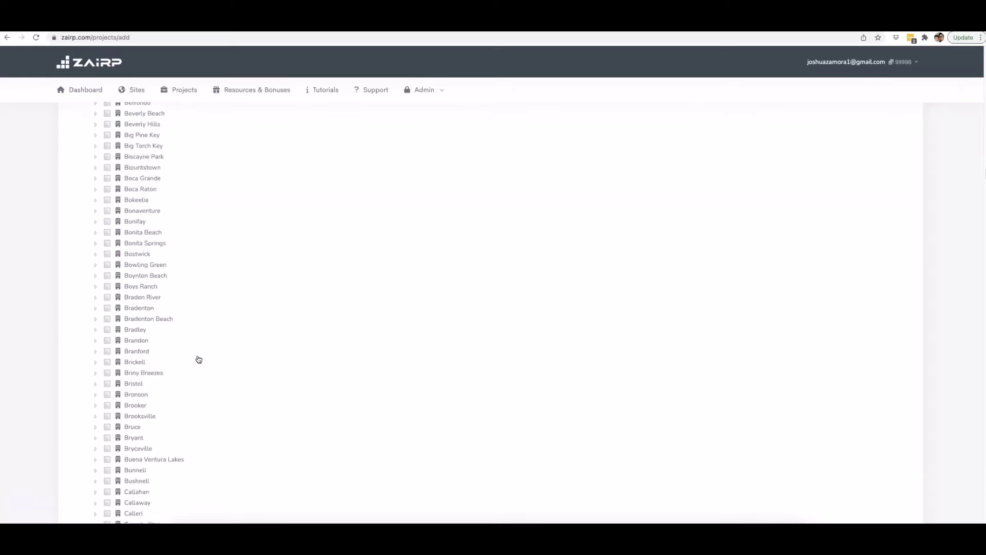
{"action": "left_click", "coordinate": [95, 265]}
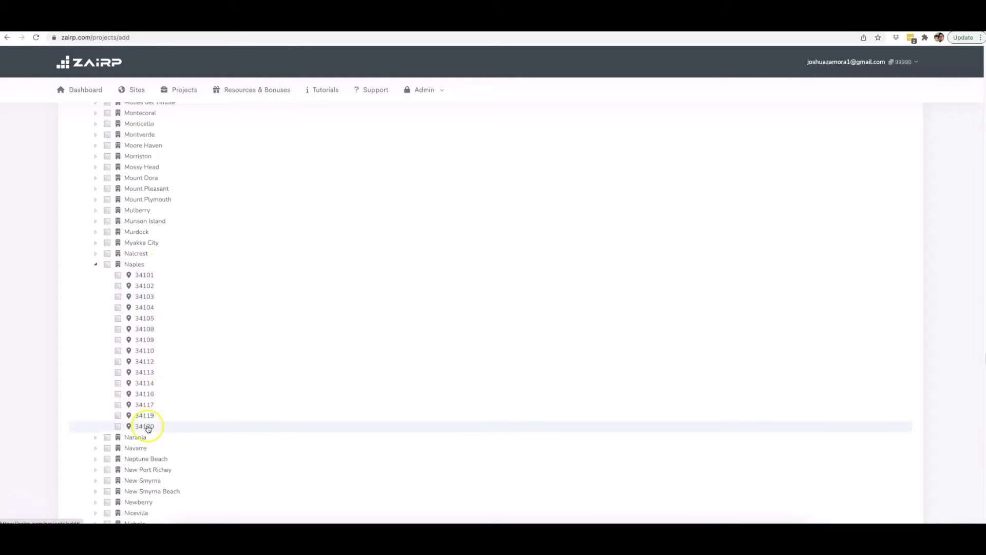
{"action": "left_click", "coordinate": [107, 265]}
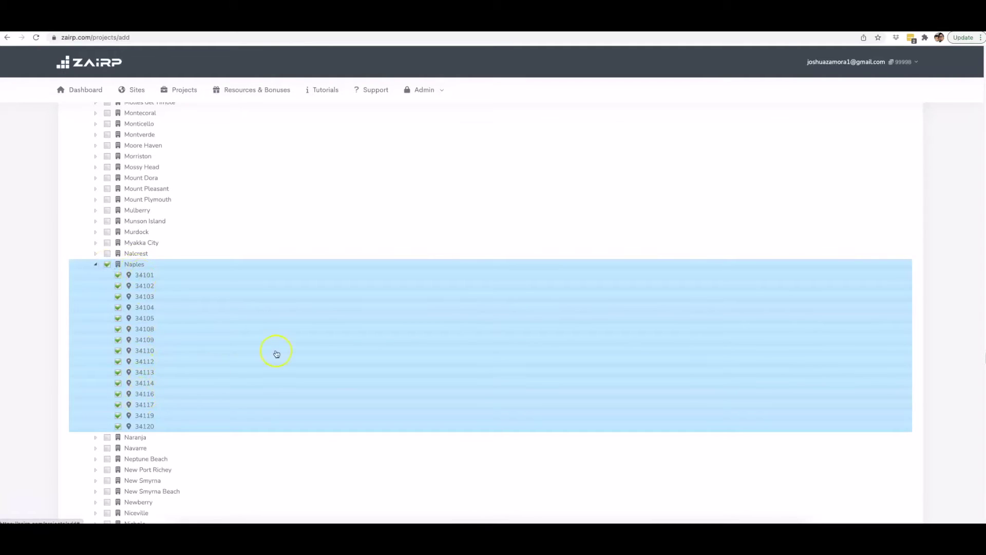
{"action": "scroll", "coordinate": [329, 328], "scroll_direction": "down", "scroll_amount": 20}
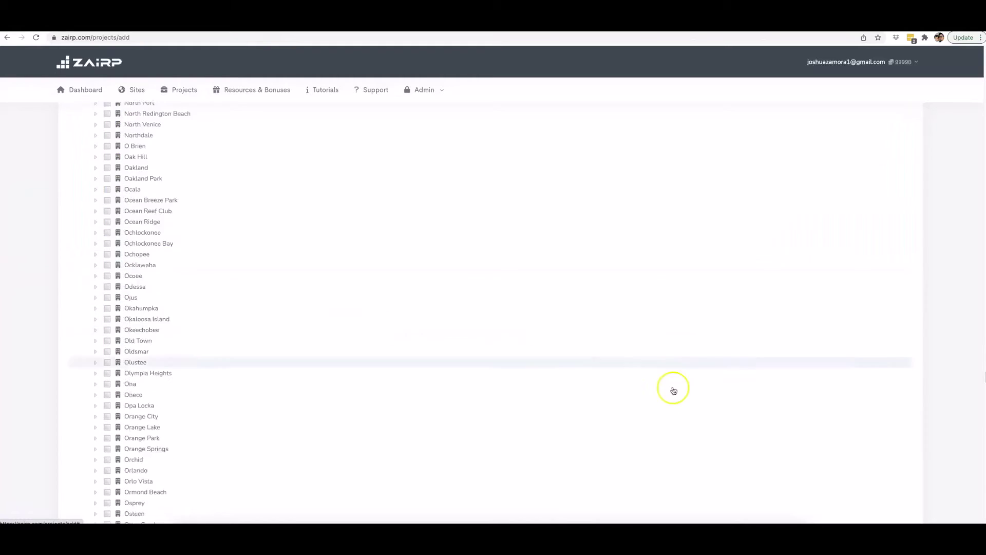
{"action": "scroll", "coordinate": [873, 447], "scroll_direction": "down", "scroll_amount": 15}
{"action": "left_click", "coordinate": [899, 471]}
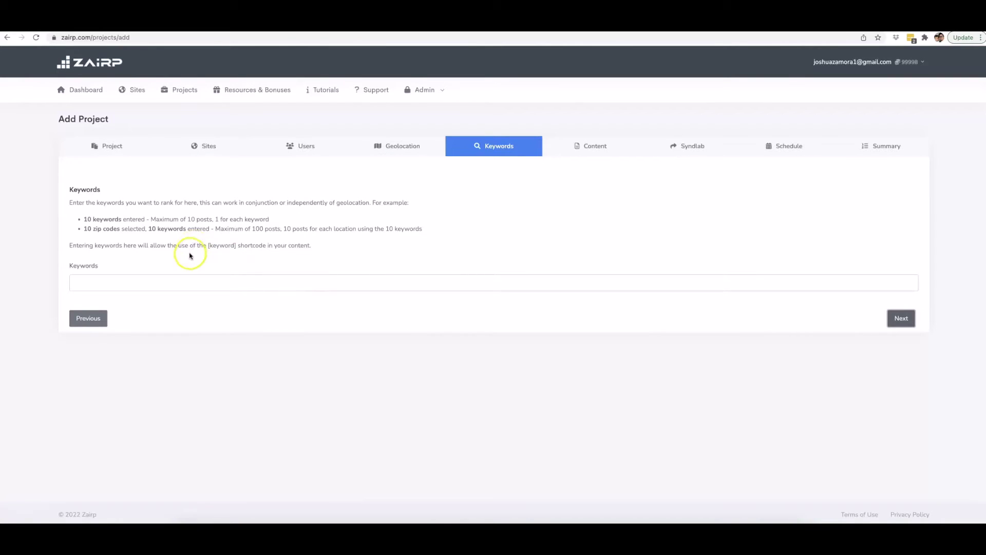
Add the keywords "Drone Repair" and "Drone Repair Expert" to the project
{"action": "left_click", "coordinate": [173, 280]}
{"action": "type", "text": "Drone RE"}
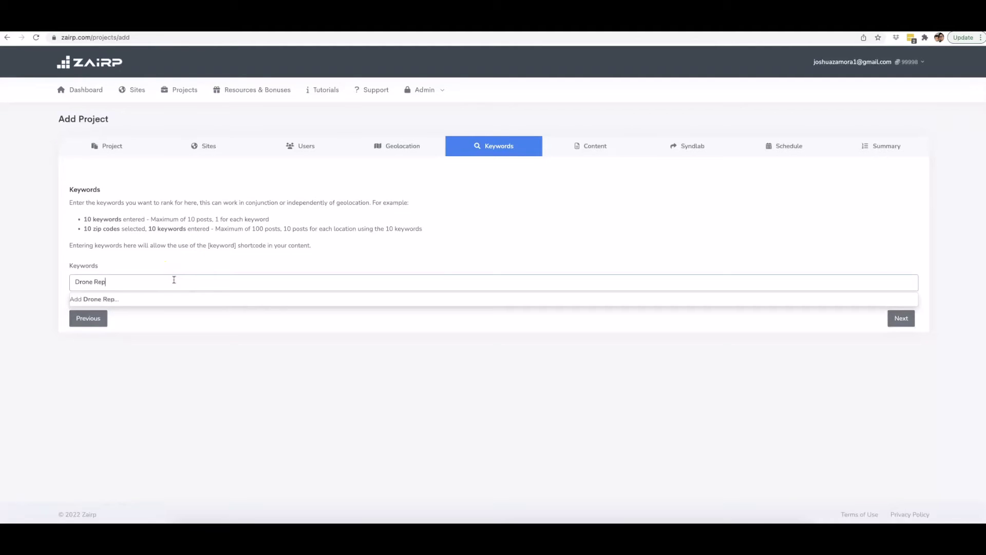
{"action": "key", "text": "Return"}
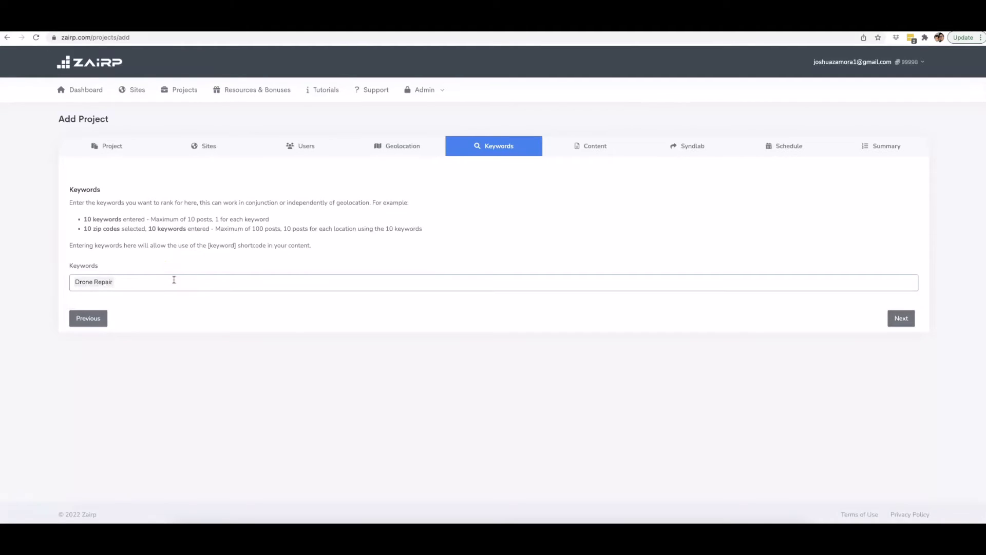
{"action": "type", "text": "Drone Repai"}
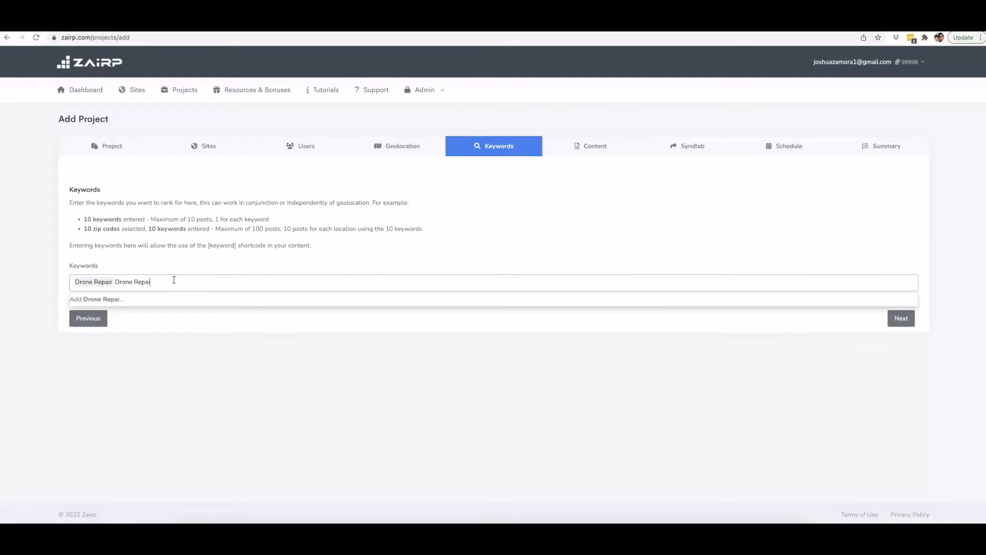
{"action": "type", "text": "ert"}
{"action": "key", "text": "Return"}
Add the keywords "Drone Repair Professional" and "Drone Repair Experts" and continue to the content settings
{"action": "type", "text": "Drone Repair Profes"}
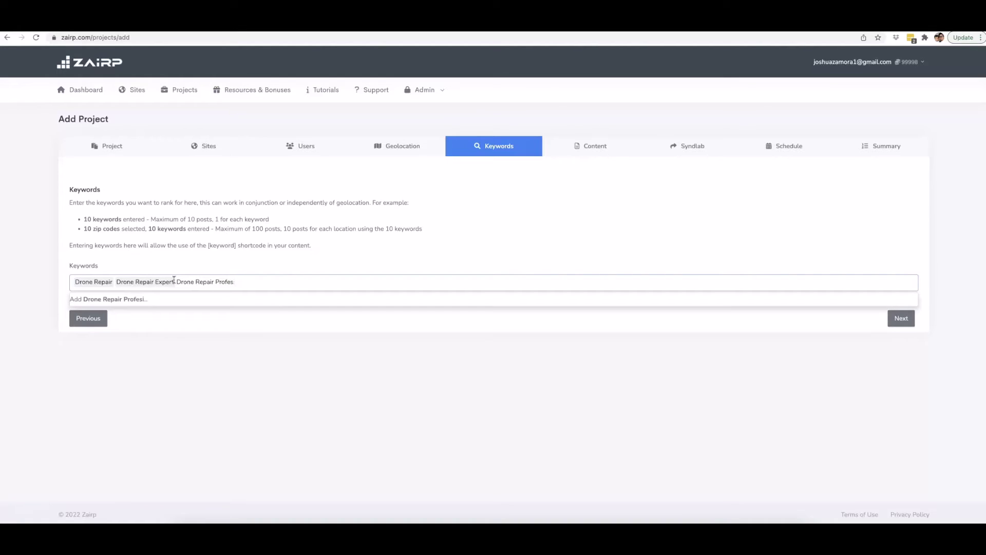
{"action": "type", "text": "iosional"}
{"action": "key", "text": "Return"}
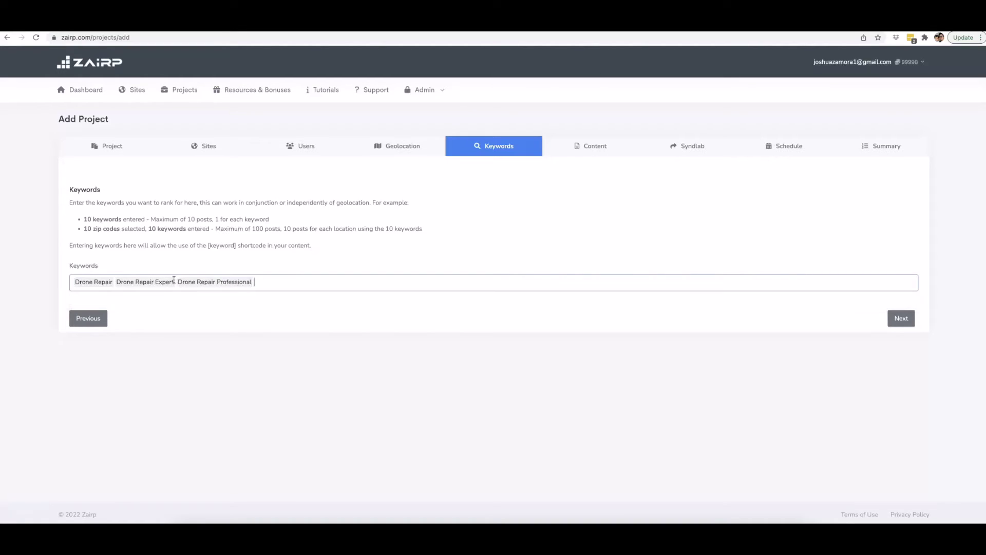
{"action": "type", "text": "Drone"}
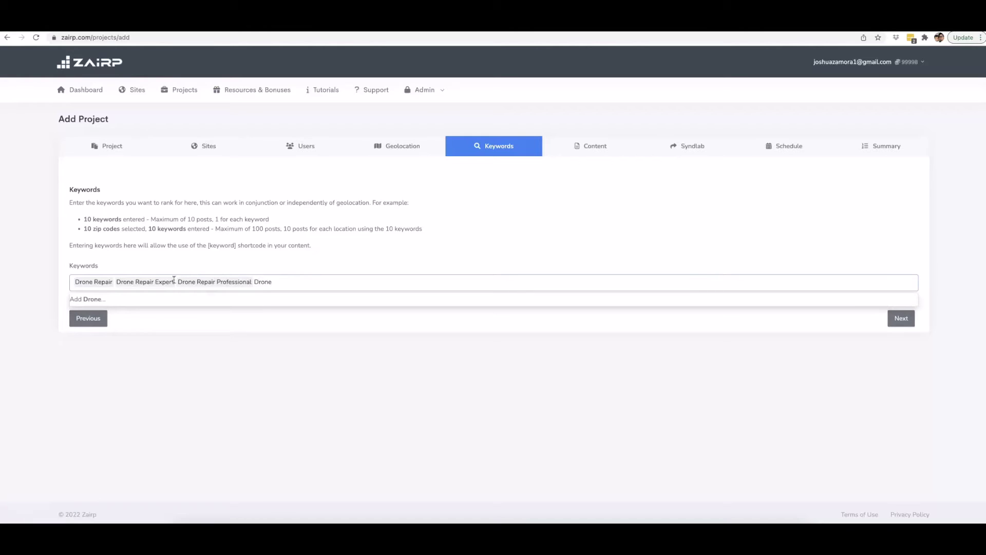
{"action": "type", "text": " Repair Experts"}
{"action": "key", "text": "Return"}
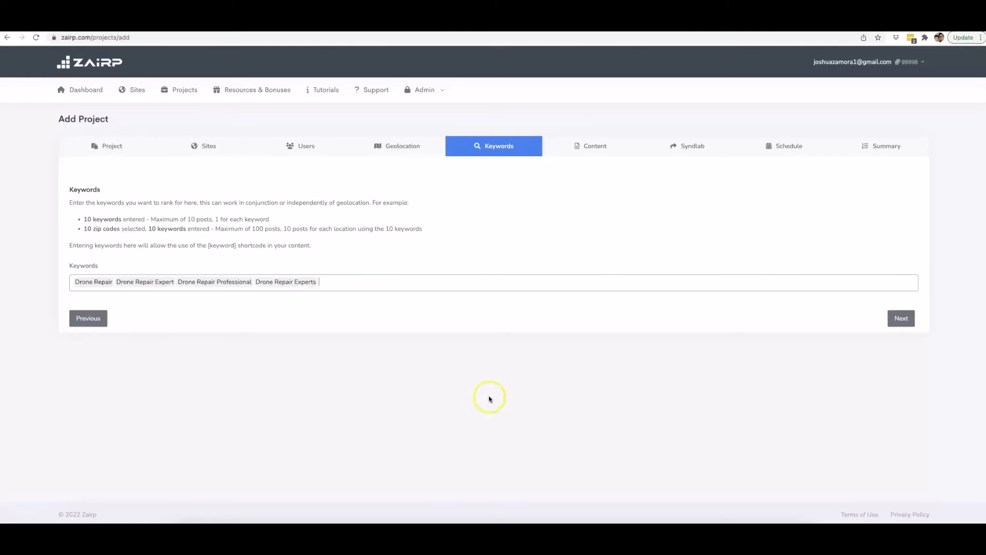
{"action": "left_click", "coordinate": [899, 318]}
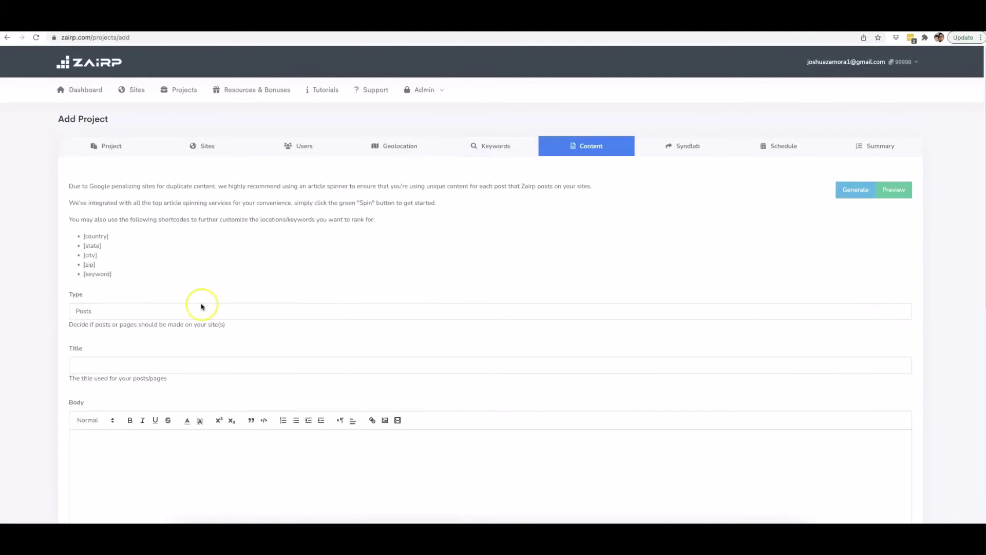
Look over the content settings, open the AI content generator and keep English as the article language
{"action": "scroll", "coordinate": [183, 303], "scroll_direction": "down", "scroll_amount": 1}
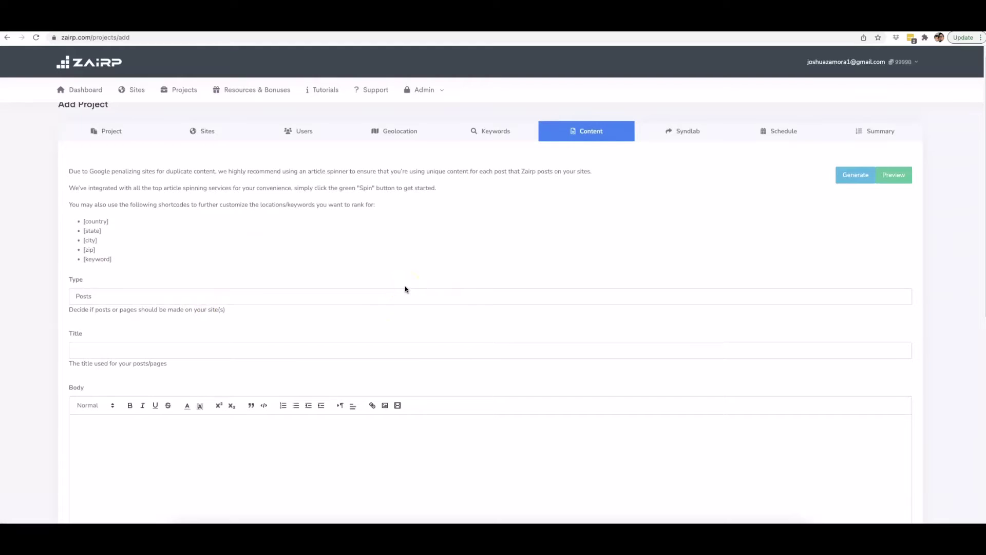
{"action": "scroll", "coordinate": [405, 289], "scroll_direction": "down", "scroll_amount": 3}
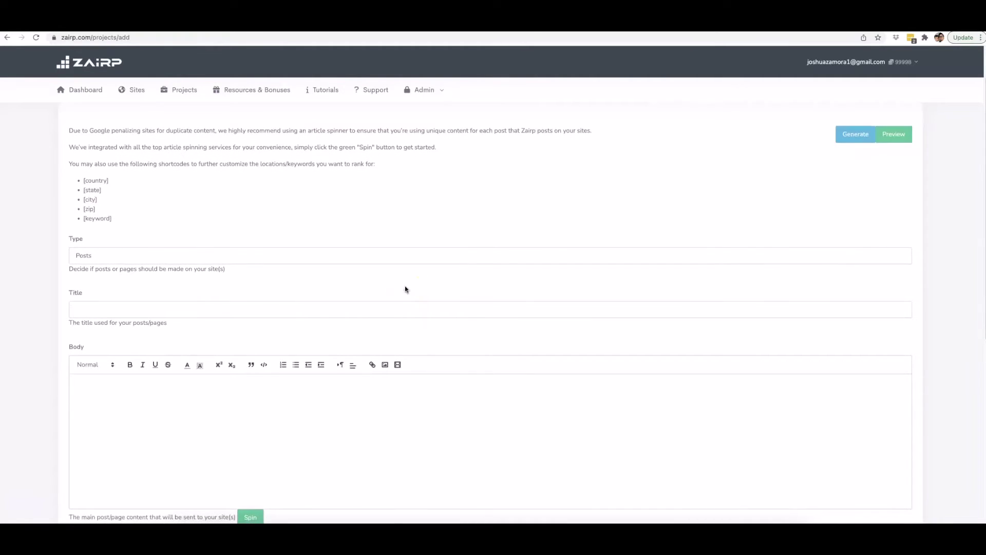
{"action": "scroll", "coordinate": [497, 278], "scroll_direction": "up", "scroll_amount": 2}
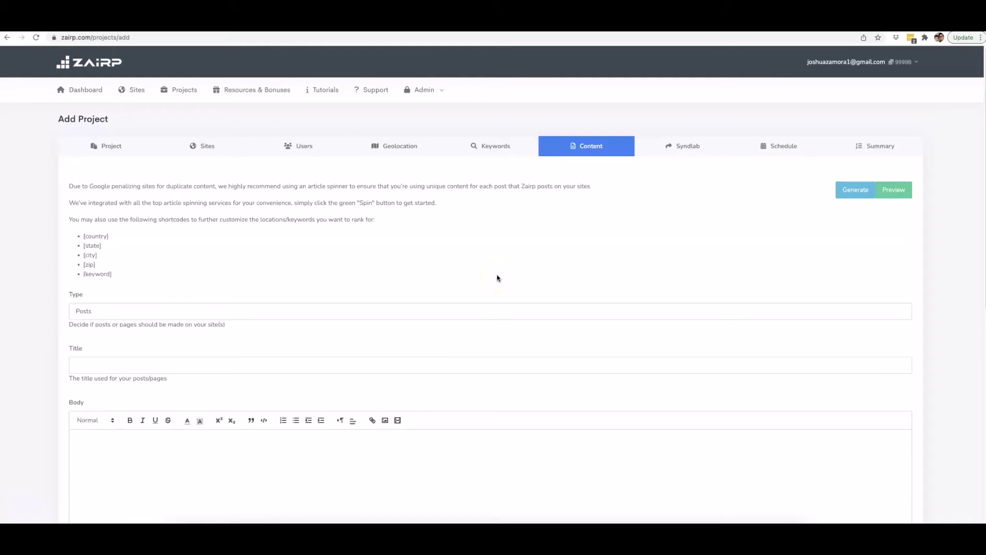
{"action": "left_click", "coordinate": [514, 267]}
{"action": "left_click", "coordinate": [851, 251]}
{"action": "left_click", "coordinate": [819, 247]}
{"action": "left_click", "coordinate": [851, 192]}
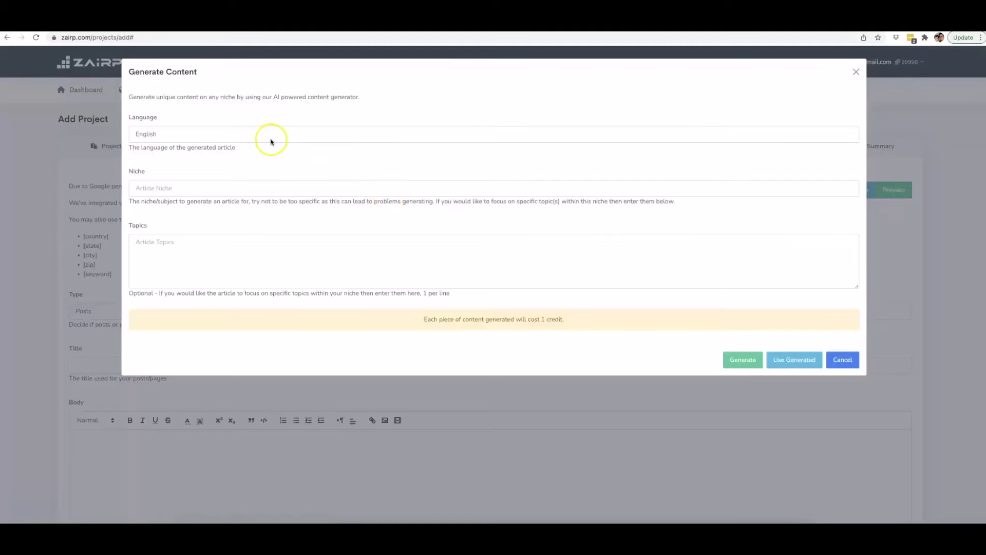
{"action": "left_click", "coordinate": [211, 134]}
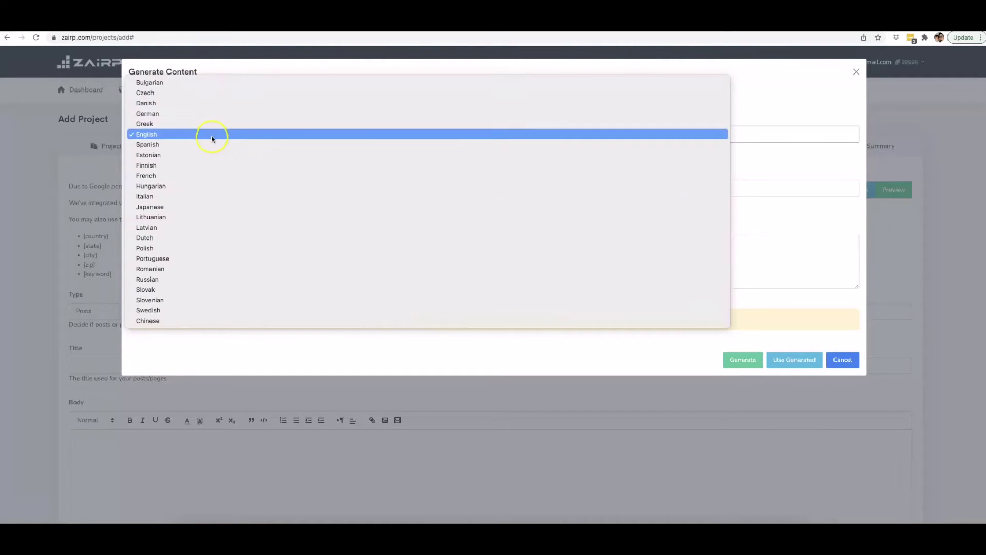
{"action": "left_click", "coordinate": [186, 135]}
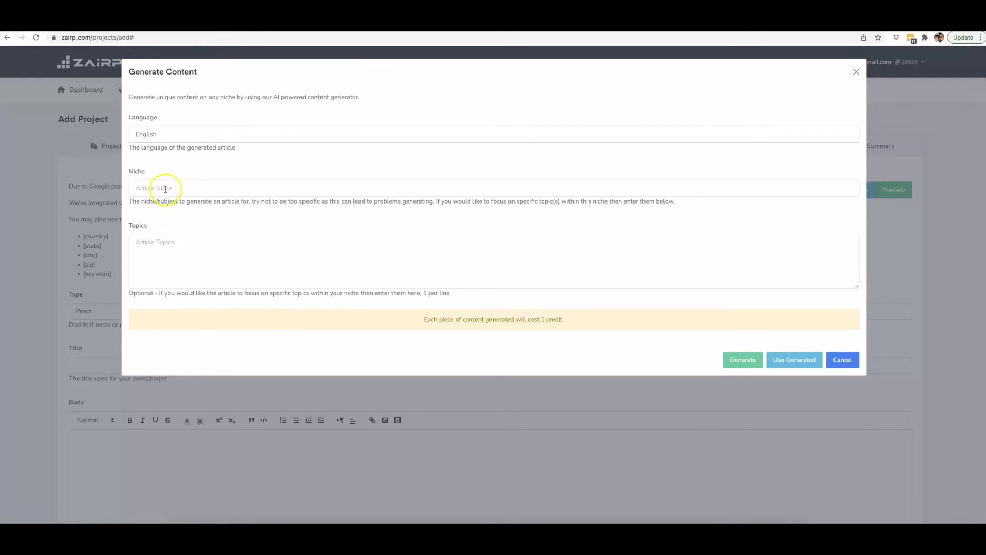
Generate an article for the niche "Weight loss" with the topics "how to lose weight in your belly" and "what are the best excercises"
{"action": "type", "text": "Weight loss"}
{"action": "left_click", "coordinate": [196, 255]}
{"action": "type", "text": "how to lose weight in your belly"}
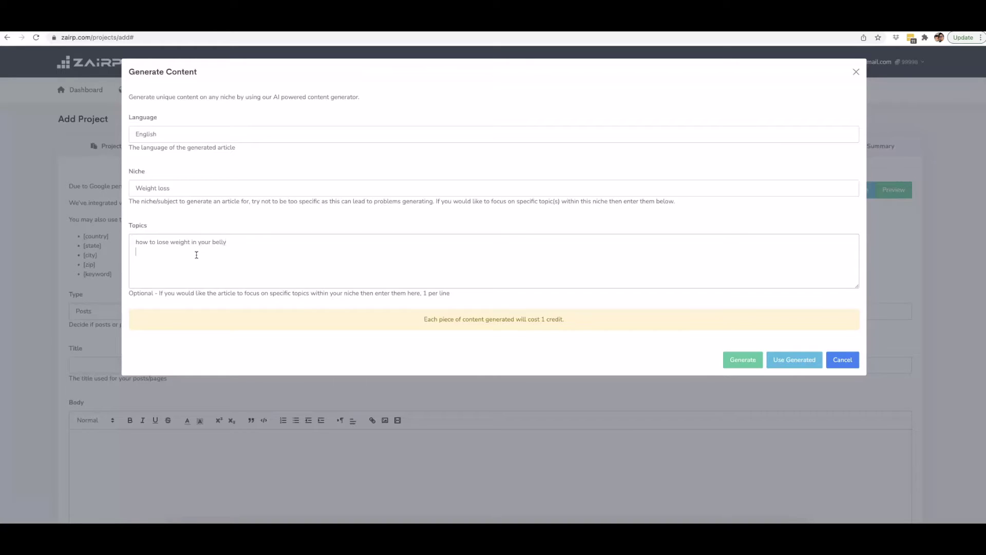
{"action": "key", "text": "Return"}
{"action": "type", "text": "what are the best exercises"}
{"action": "left_click", "coordinate": [233, 260]}
{"action": "left_click", "coordinate": [747, 360]}
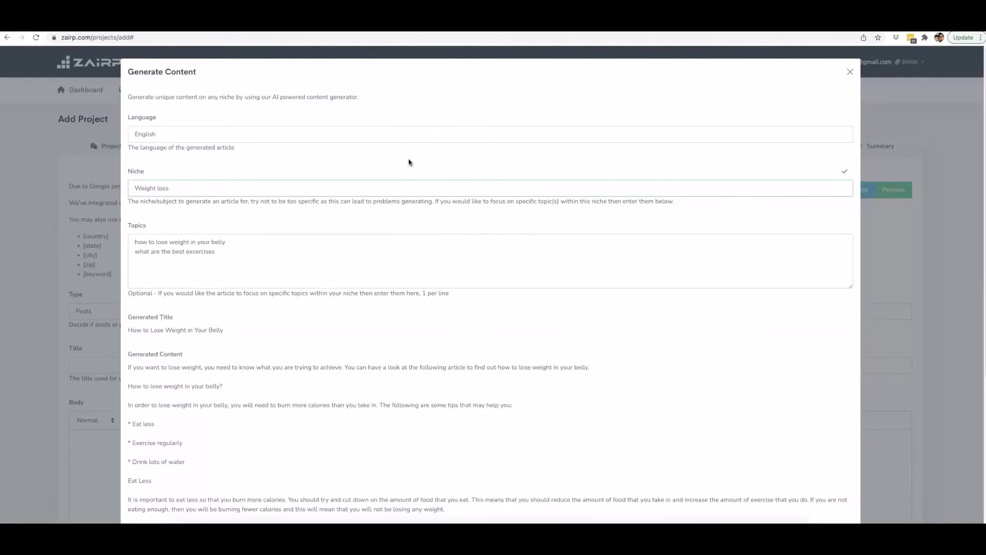
Read through the generated title, article text and tags, and use them as the post's content
{"action": "scroll", "coordinate": [391, 226], "scroll_direction": "down", "scroll_amount": 3}
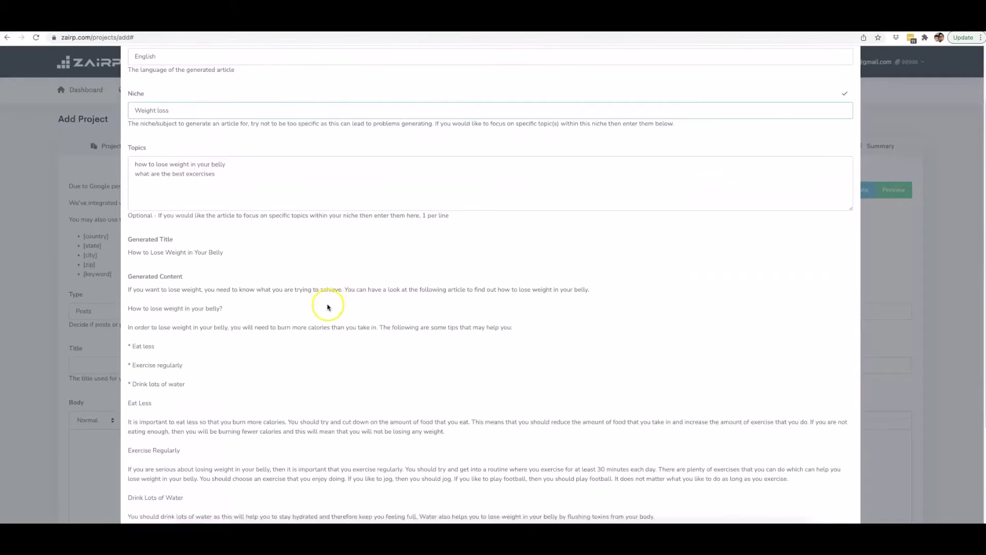
{"action": "scroll", "coordinate": [309, 288], "scroll_direction": "down", "scroll_amount": 5}
{"action": "scroll", "coordinate": [270, 231], "scroll_direction": "up", "scroll_amount": 4}
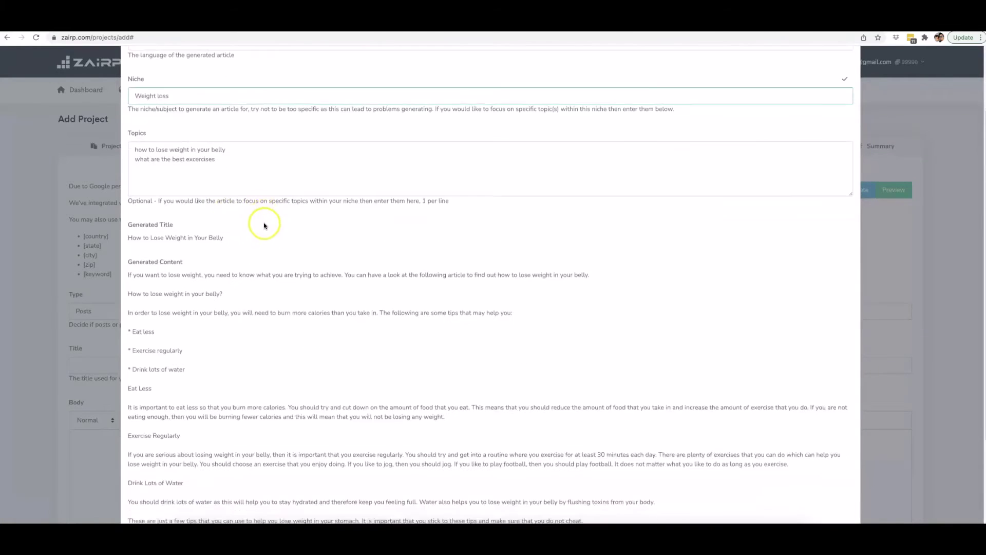
{"action": "scroll", "coordinate": [257, 228], "scroll_direction": "down", "scroll_amount": 1}
{"action": "scroll", "coordinate": [236, 238], "scroll_direction": "down", "scroll_amount": 1}
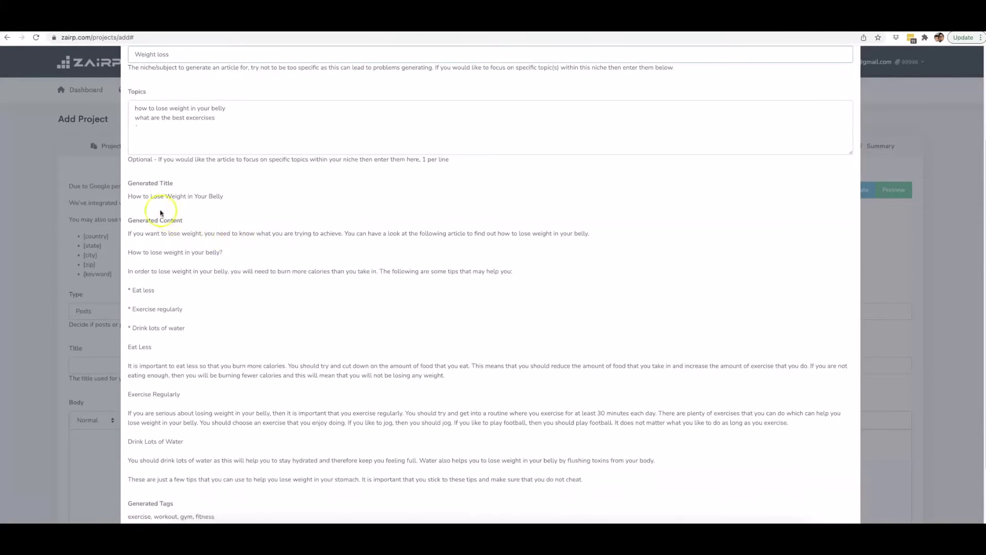
{"action": "left_click_drag", "start_coordinate": [128, 197], "coordinate": [223, 197]}
{"action": "left_click", "coordinate": [223, 197]}
{"action": "scroll", "coordinate": [164, 221], "scroll_direction": "down", "scroll_amount": 2}
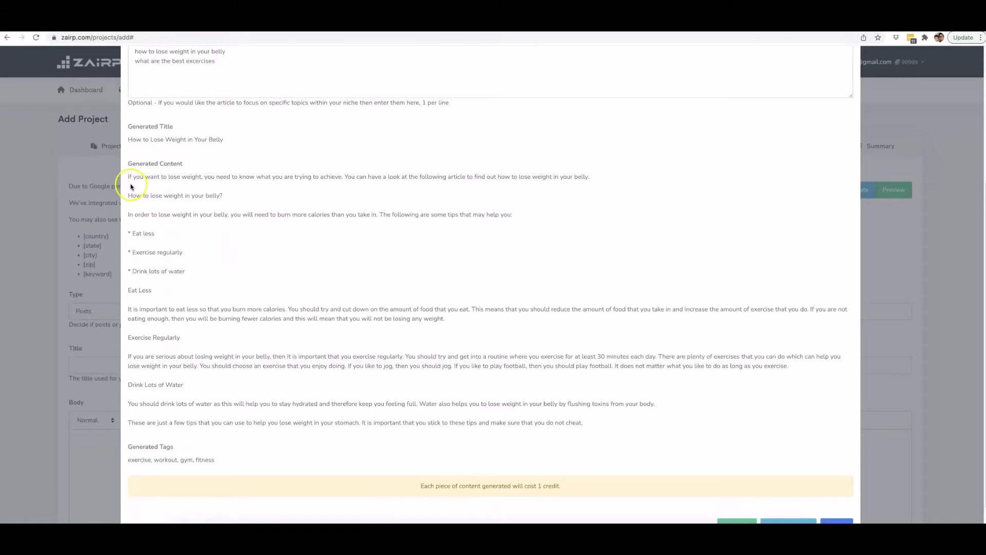
{"action": "left_click_drag", "start_coordinate": [125, 177], "coordinate": [190, 177]}
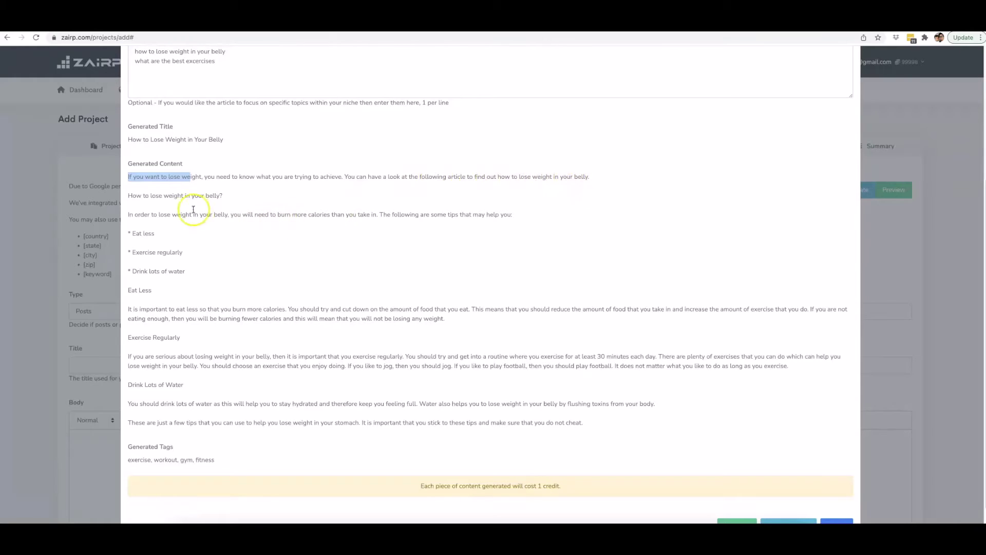
{"action": "left_click_drag", "start_coordinate": [128, 196], "coordinate": [222, 195]}
{"action": "left_click", "coordinate": [222, 196]}
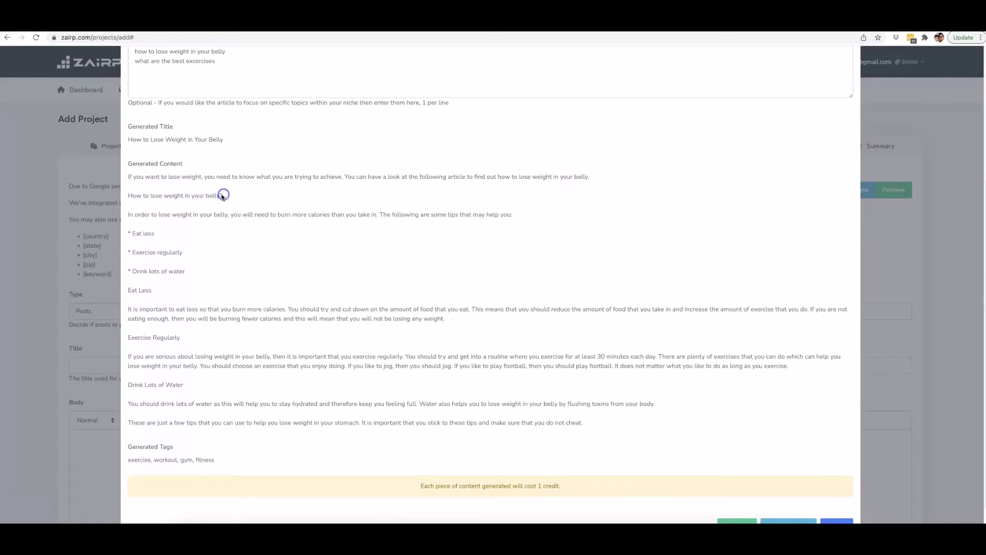
{"action": "scroll", "coordinate": [693, 285], "scroll_direction": "down", "scroll_amount": 1}
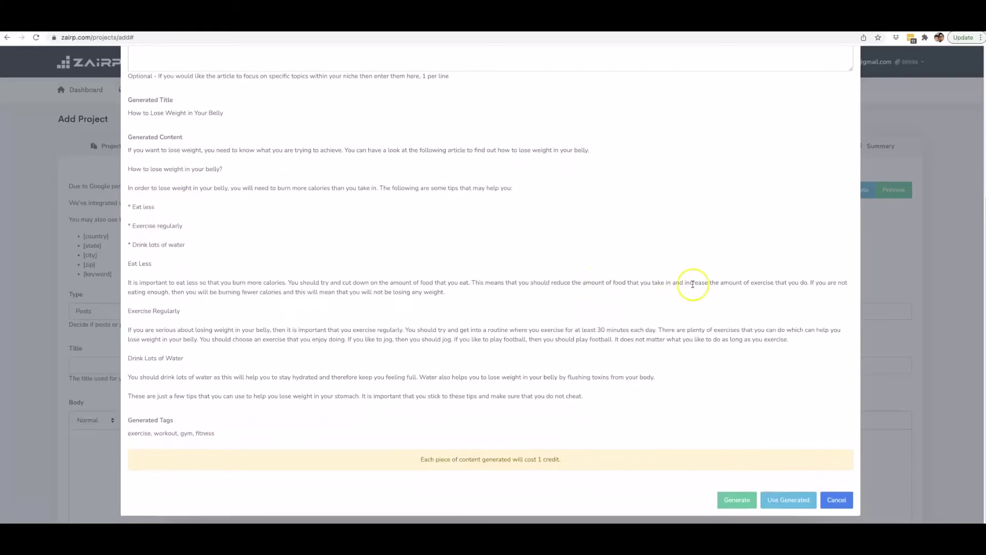
{"action": "left_click", "coordinate": [795, 502]}
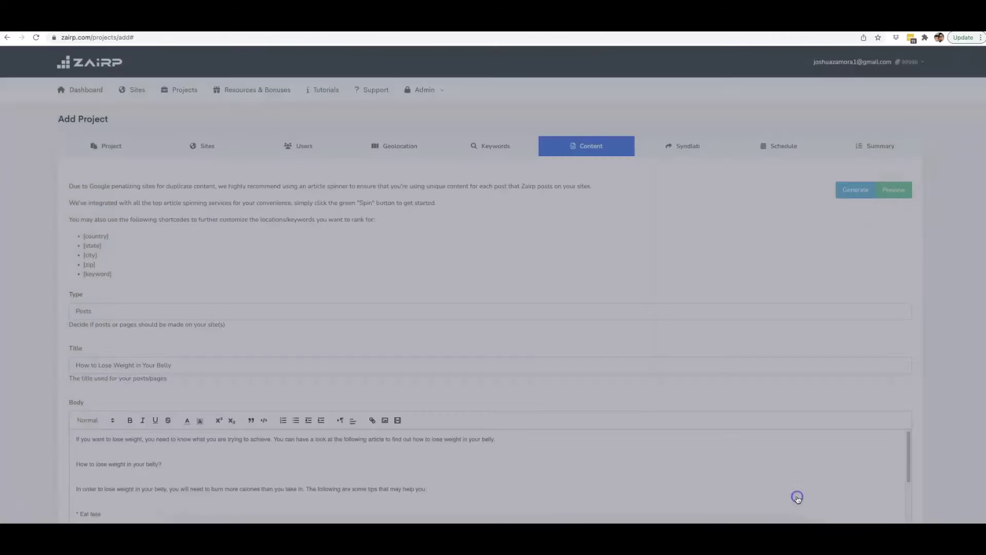
Open the content spinner for the post body, look over its service and spin settings, and close it
{"action": "scroll", "coordinate": [462, 308], "scroll_direction": "down", "scroll_amount": 3}
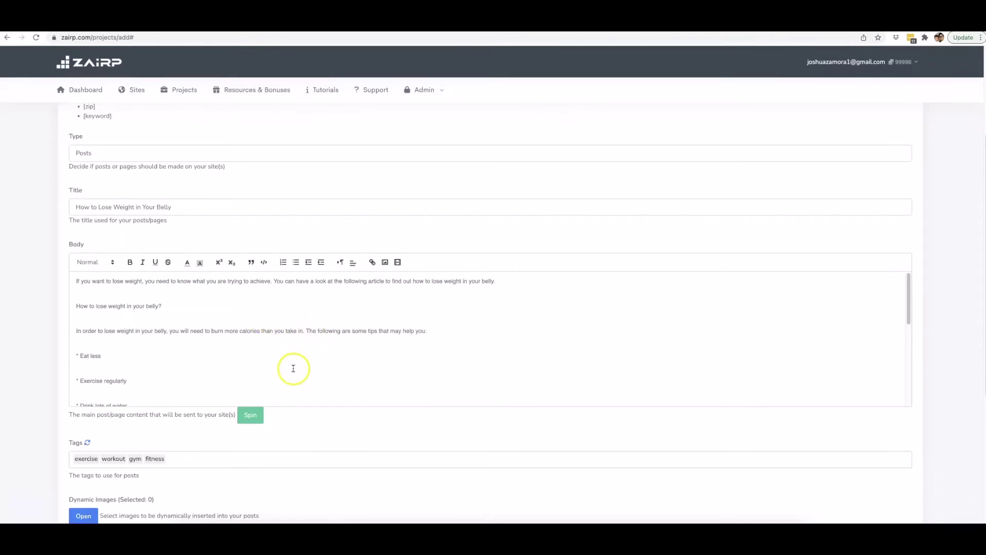
{"action": "left_click", "coordinate": [255, 420]}
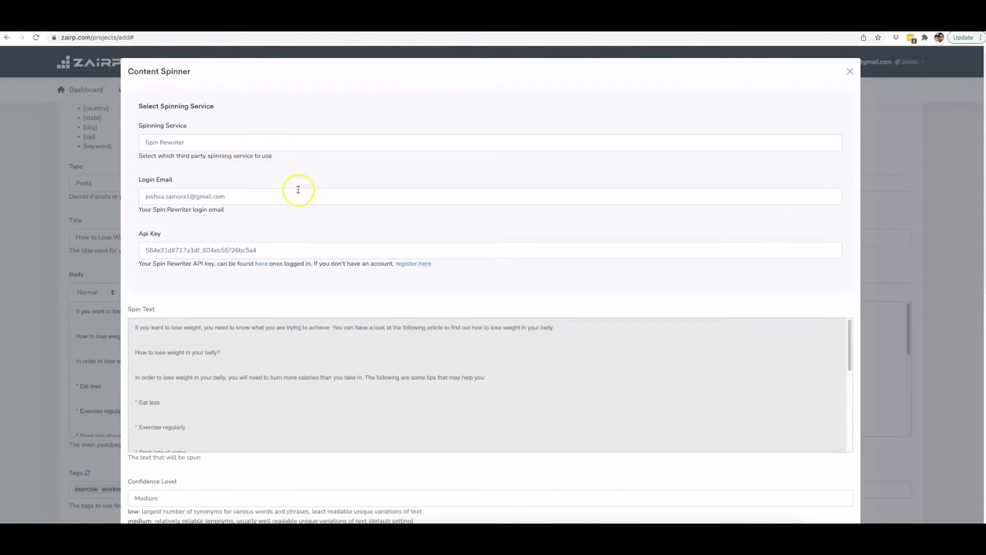
{"action": "scroll", "coordinate": [309, 186], "scroll_direction": "down", "scroll_amount": 3}
{"action": "scroll", "coordinate": [380, 192], "scroll_direction": "up", "scroll_amount": 3}
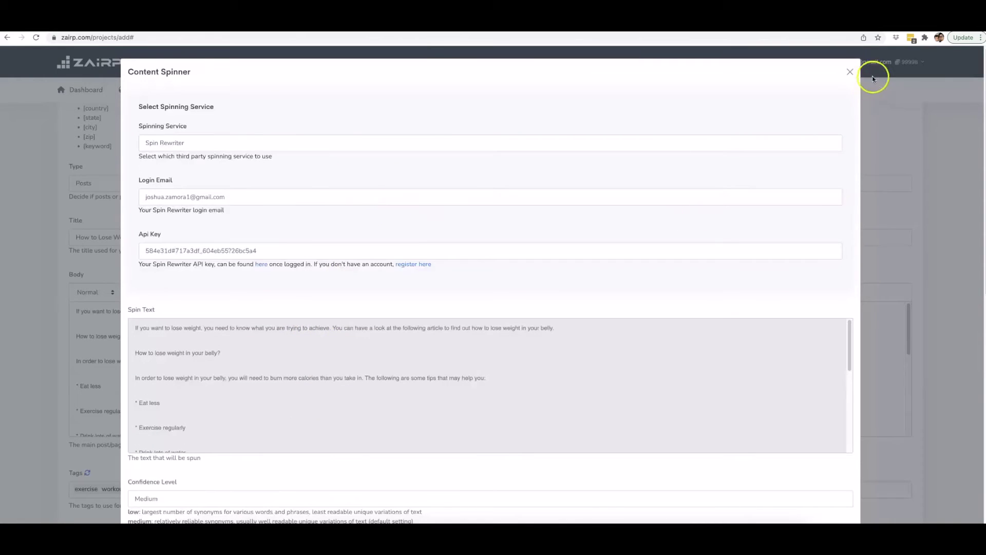
{"action": "left_click", "coordinate": [850, 72]}
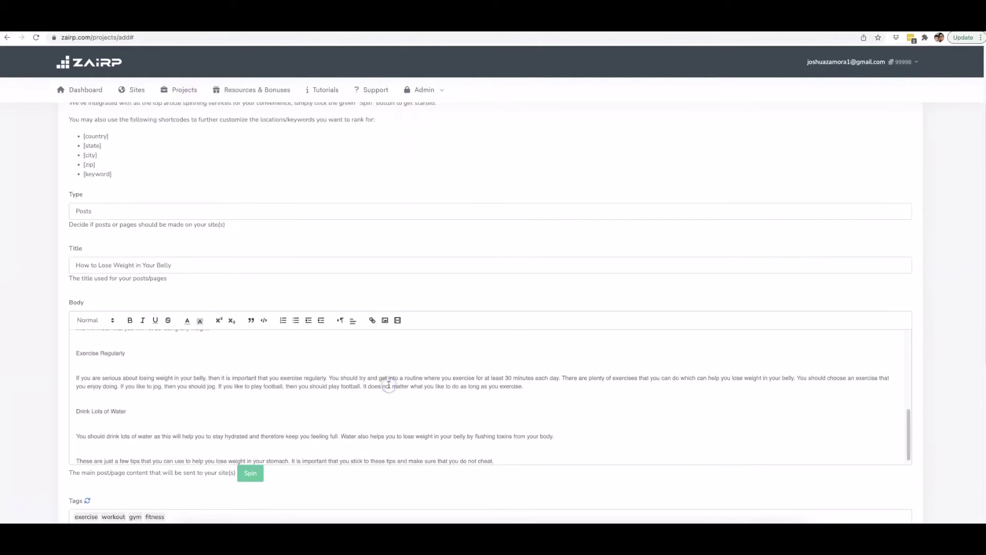
Replace the entire post body with the copied spin-formatted drone article and look over the inserted text and remaining content settings
{"action": "key", "text": "ctrl+a"}
{"action": "key", "text": "ctrl+v"}
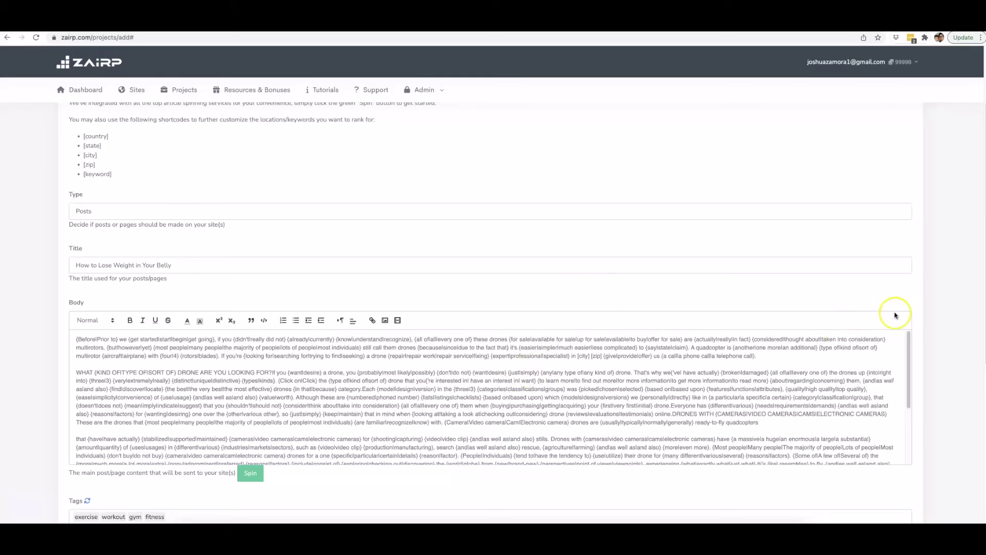
{"action": "scroll", "coordinate": [944, 284], "scroll_direction": "down", "scroll_amount": 3}
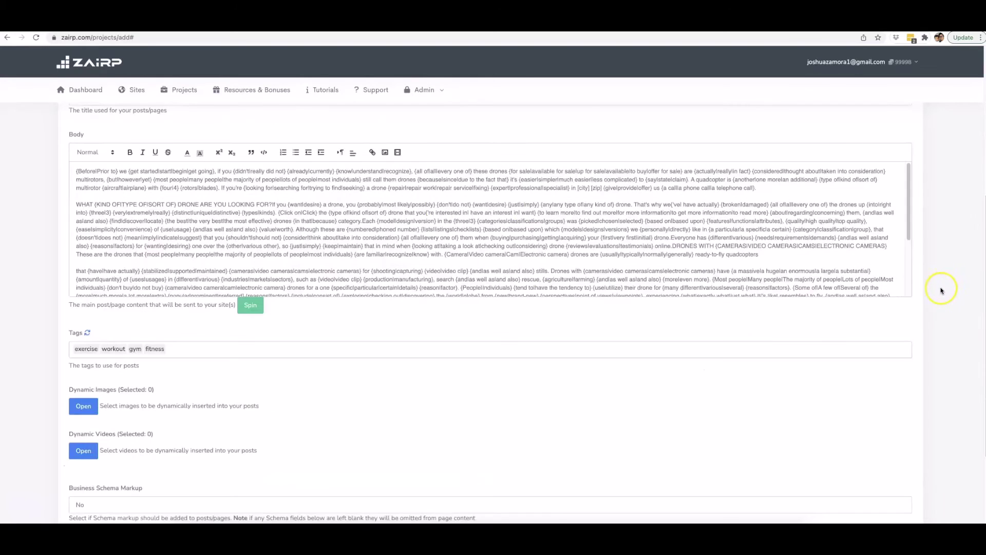
{"action": "scroll", "coordinate": [944, 286], "scroll_direction": "down", "scroll_amount": 1}
{"action": "scroll", "coordinate": [943, 288], "scroll_direction": "down", "scroll_amount": 3}
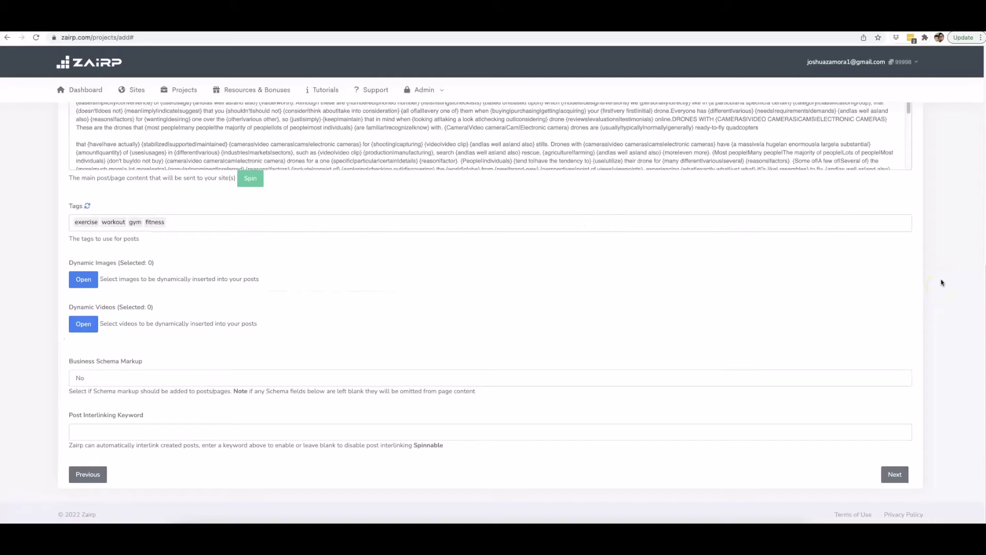
{"action": "left_click", "coordinate": [942, 282]}
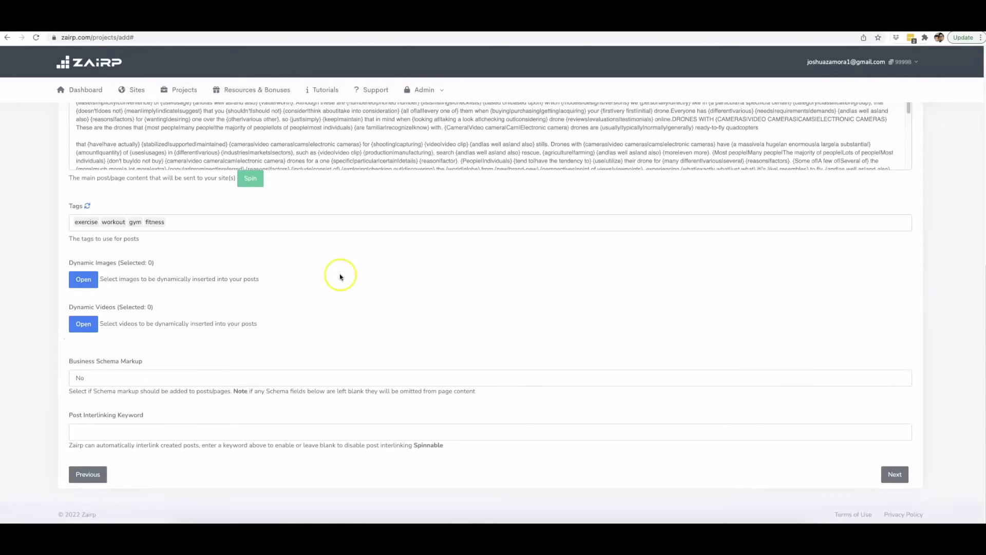
{"action": "scroll", "coordinate": [374, 273], "scroll_direction": "up", "scroll_amount": 3}
{"action": "scroll", "coordinate": [393, 272], "scroll_direction": "down", "scroll_amount": 5}
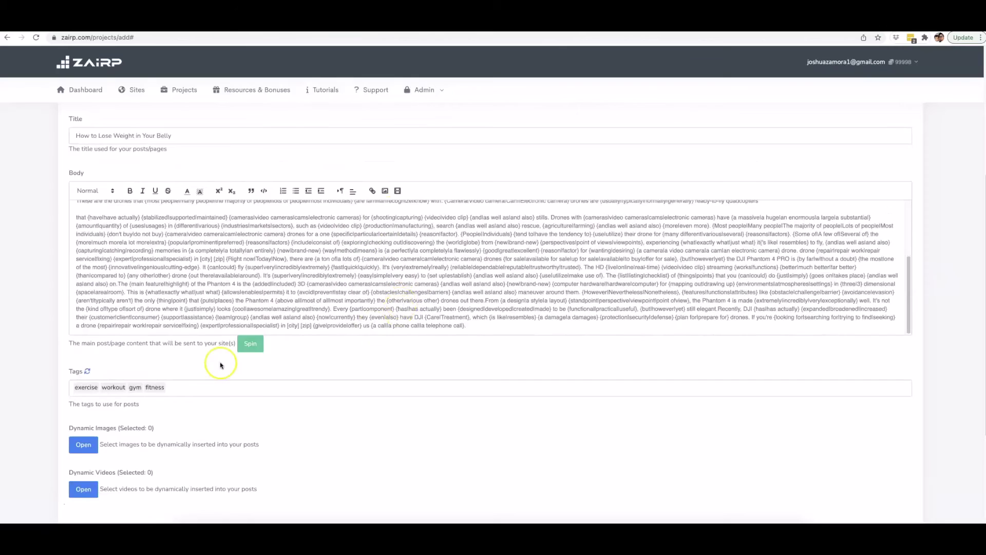
Remove the tags fitness, gym, workout and exercise from the post
{"action": "scroll", "coordinate": [220, 363], "scroll_direction": "down", "scroll_amount": 1}
{"action": "double_click", "coordinate": [163, 372]}
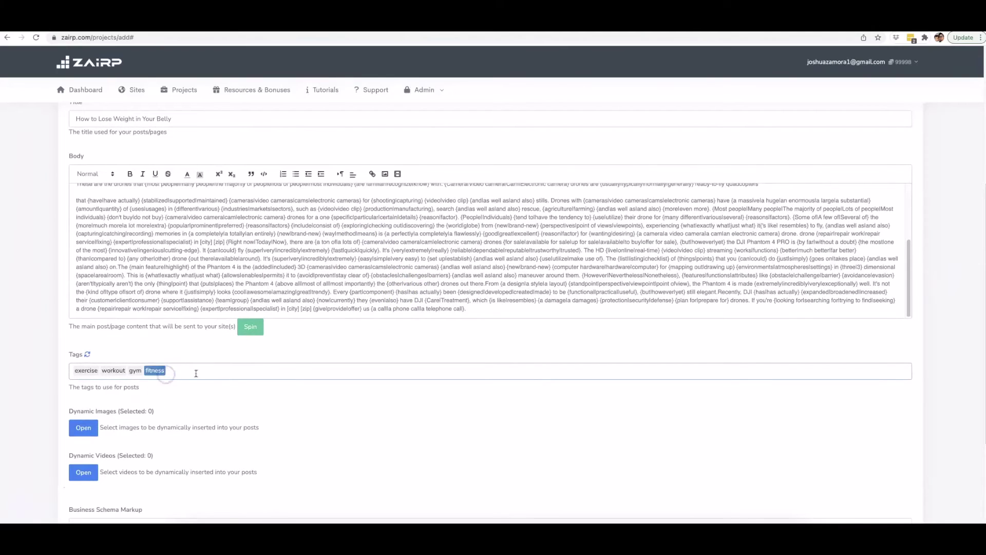
{"action": "key", "text": "BackSpace"}
{"action": "key", "text": "BackSpace"}
{"action": "key", "text": "BackSpace"}
{"action": "key", "text": "BackSpace"}
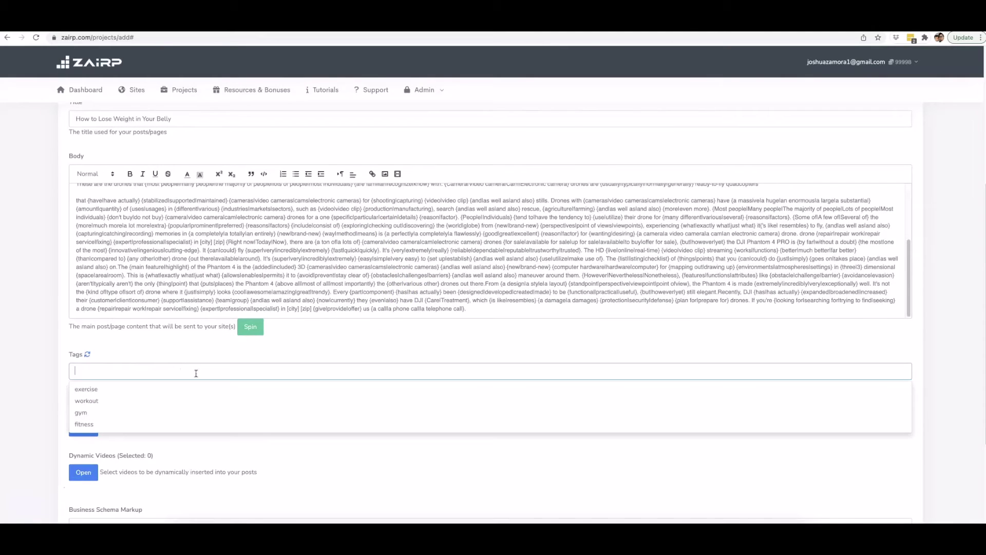
Add the post tags "drone repair", "drone repair exprt" and "drone repair experts"
{"action": "type", "text": "drone rep"}
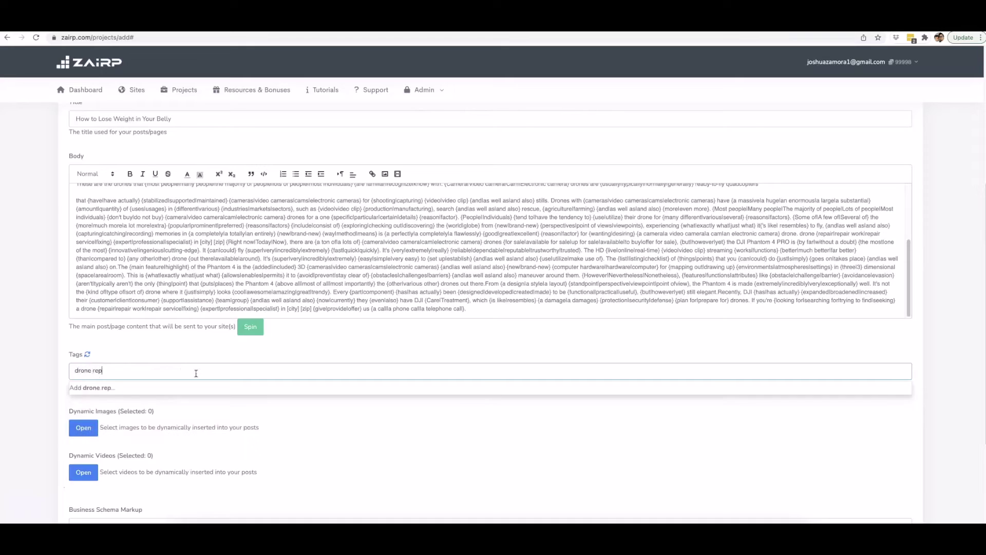
{"action": "type", "text": "air"}
{"action": "key", "text": "Return"}
{"action": "type", "text": "drone repair exprt"}
{"action": "key", "text": "Return"}
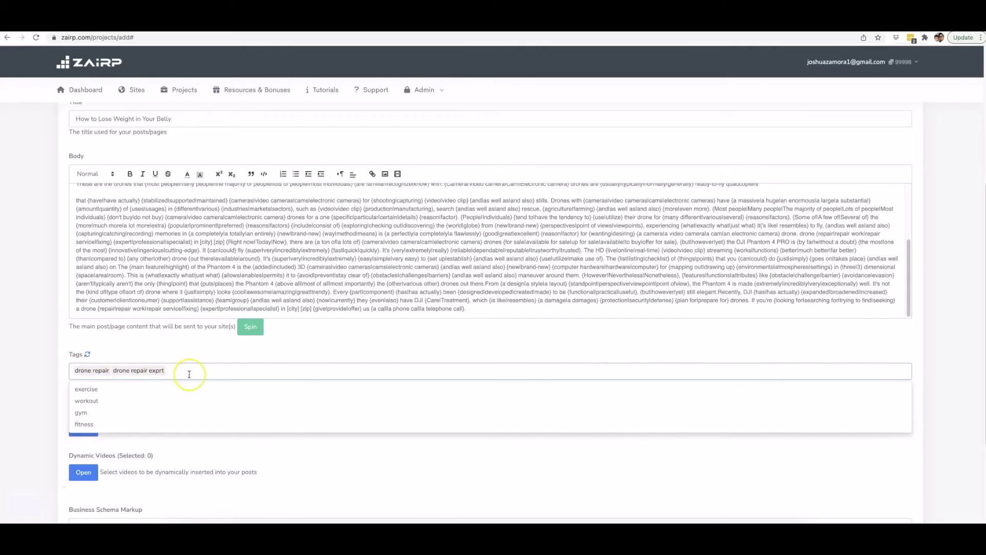
{"action": "type", "text": "drone repair experts"}
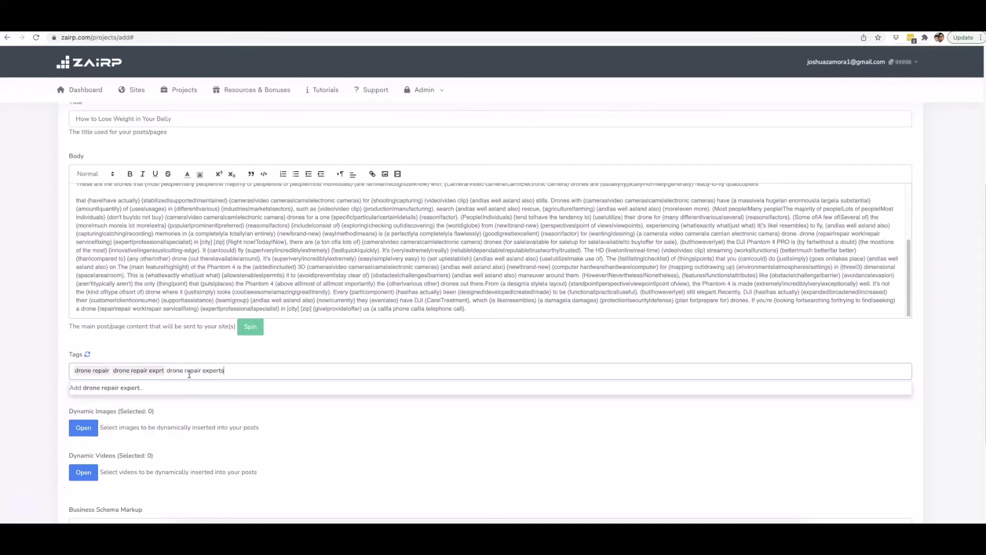
{"action": "key", "text": "Return"}
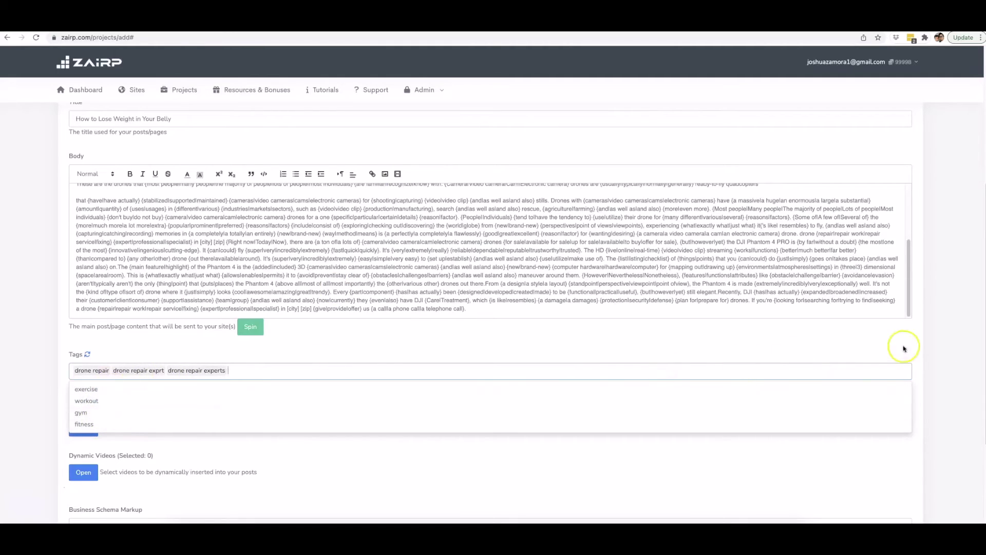
{"action": "left_click", "coordinate": [933, 343]}
Open the dynamic images picker and search for "drone" images
{"action": "scroll", "coordinate": [372, 445], "scroll_direction": "down", "scroll_amount": 3}
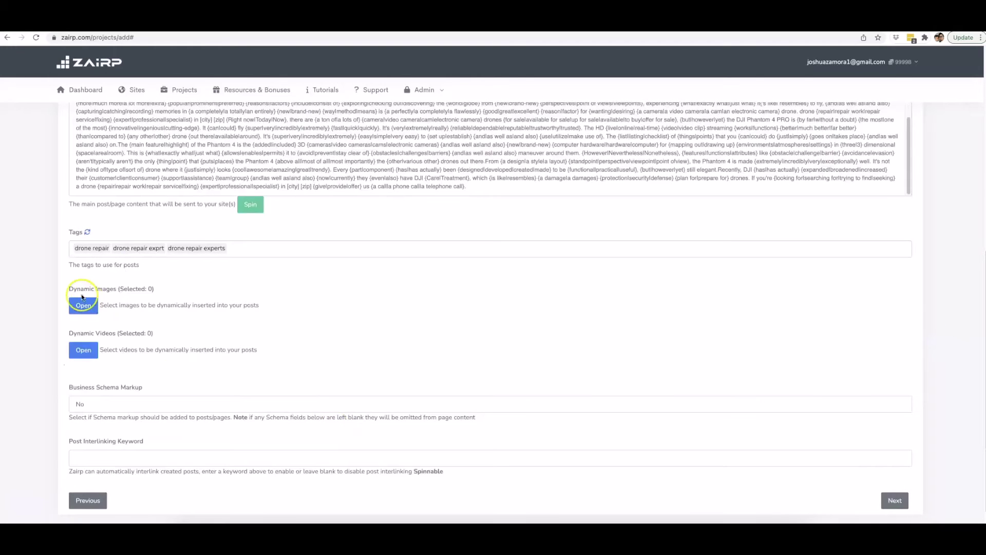
{"action": "left_click", "coordinate": [82, 307]}
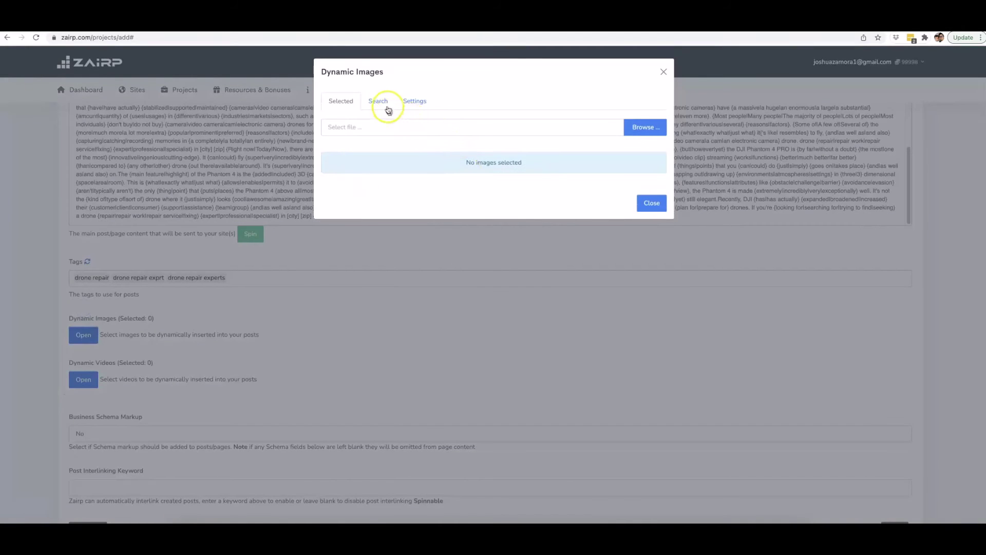
{"action": "left_click", "coordinate": [383, 101]}
{"action": "left_click", "coordinate": [402, 124]}
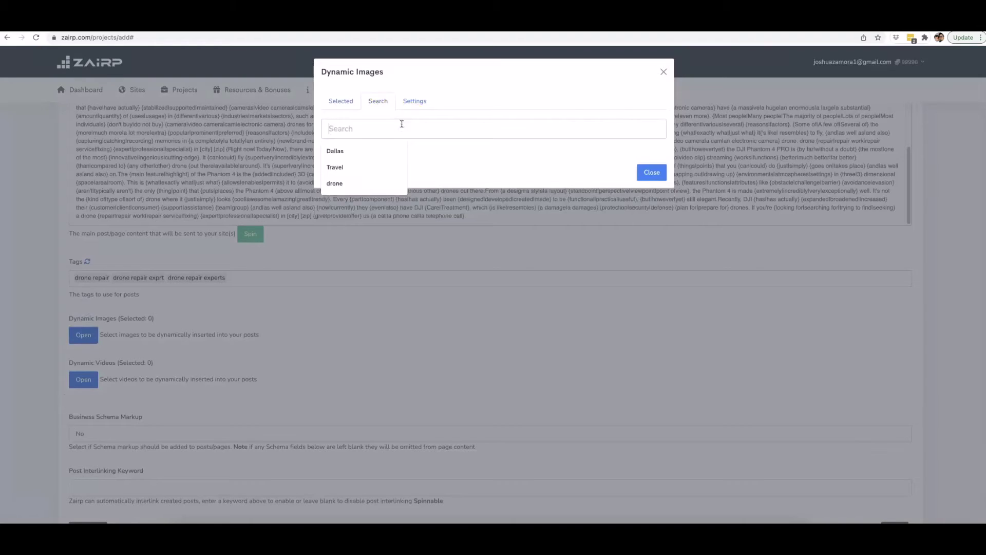
{"action": "type", "text": "drone"}
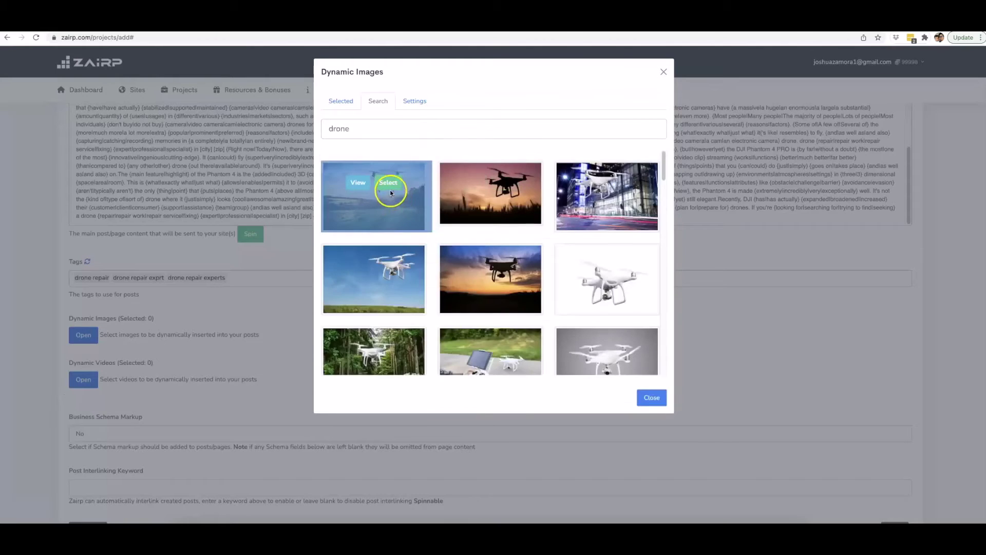
Select 13 drone pictures from the search results as the post's dynamic images and close the picker
{"action": "left_click", "coordinate": [390, 192]}
{"action": "left_click", "coordinate": [504, 183]}
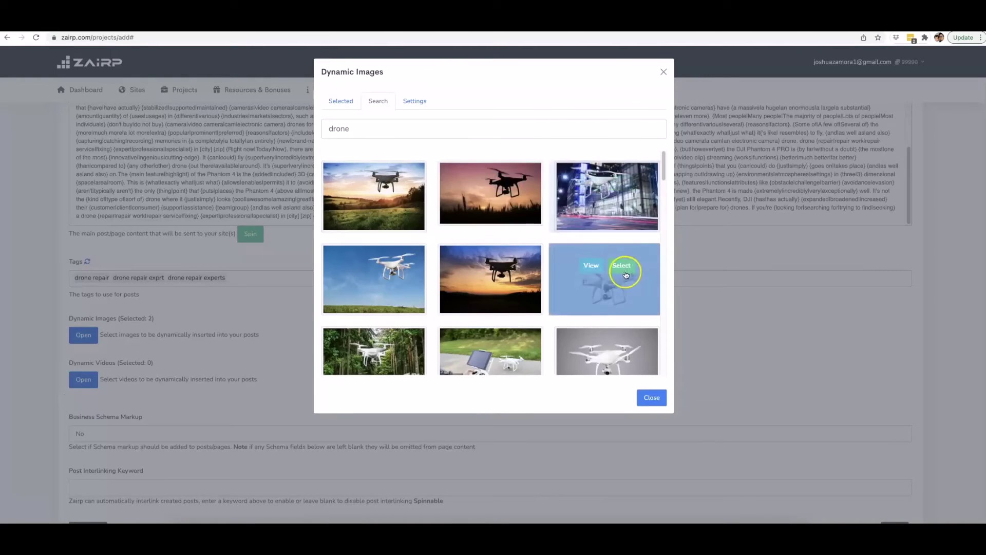
{"action": "left_click", "coordinate": [626, 273]}
{"action": "left_click", "coordinate": [505, 271]}
{"action": "scroll", "coordinate": [507, 277], "scroll_direction": "down", "scroll_amount": 2}
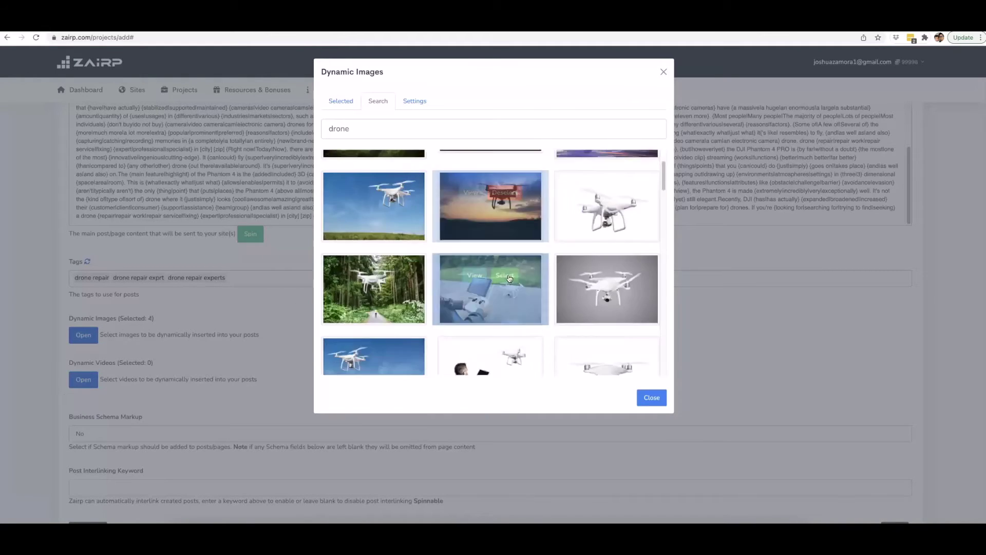
{"action": "left_click", "coordinate": [507, 276]}
{"action": "left_click", "coordinate": [387, 276]}
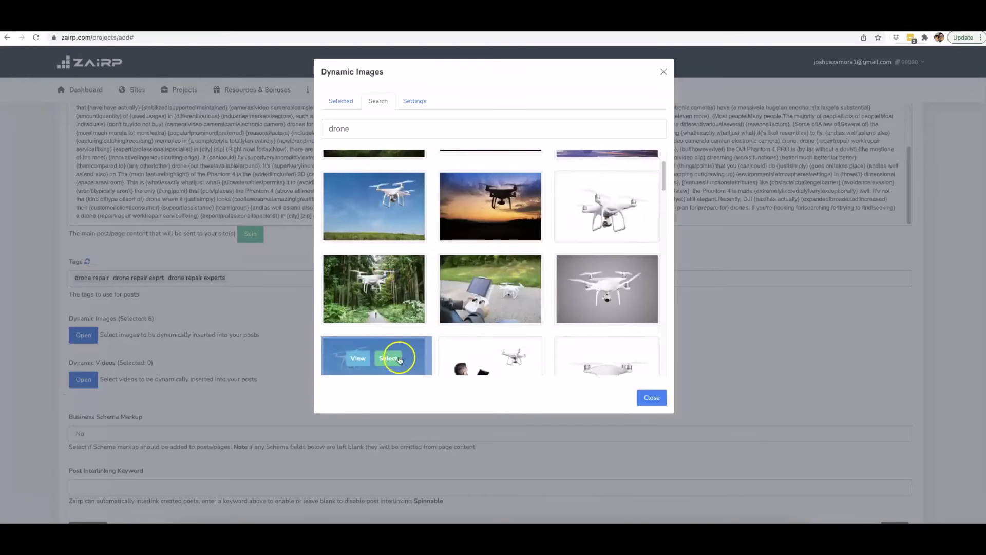
{"action": "left_click", "coordinate": [400, 359]}
{"action": "left_click", "coordinate": [621, 357]}
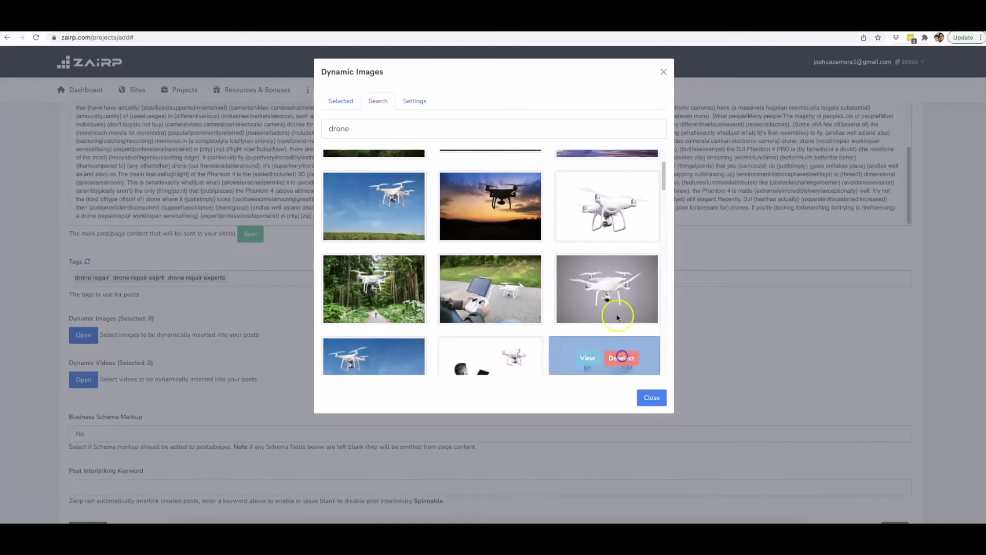
{"action": "left_click", "coordinate": [622, 278]}
{"action": "scroll", "coordinate": [623, 279], "scroll_direction": "down", "scroll_amount": 2}
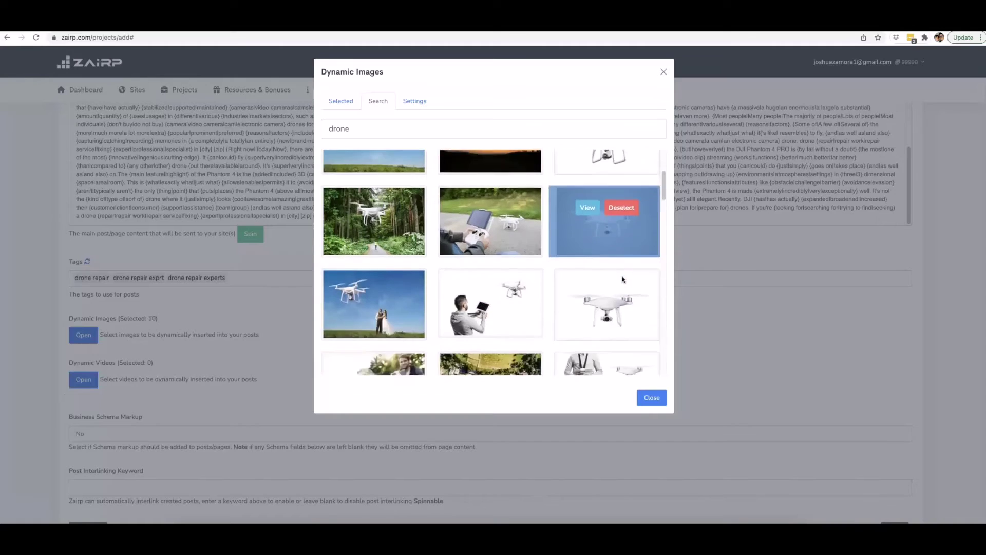
{"action": "scroll", "coordinate": [623, 279], "scroll_direction": "down", "scroll_amount": 4}
{"action": "left_click", "coordinate": [508, 225]}
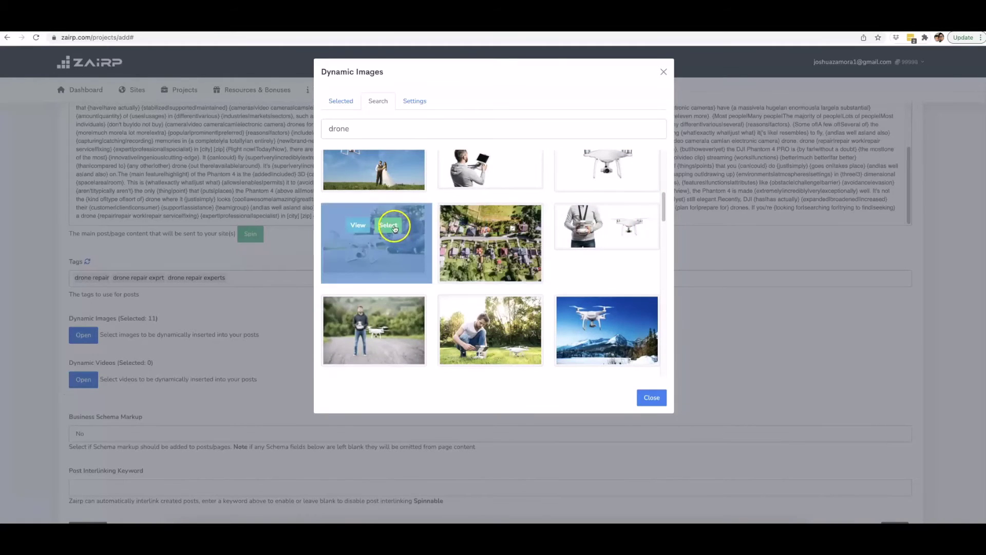
{"action": "left_click", "coordinate": [395, 228]}
{"action": "left_click", "coordinate": [390, 316]}
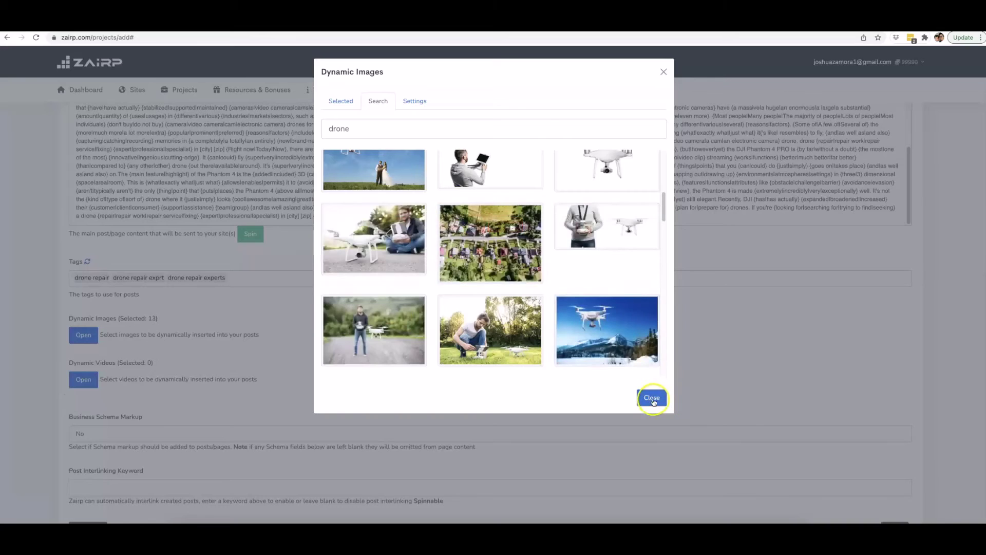
{"action": "left_click", "coordinate": [653, 399]}
Open the dynamic videos picker and search for "drone repair" videos
{"action": "left_click", "coordinate": [86, 380]}
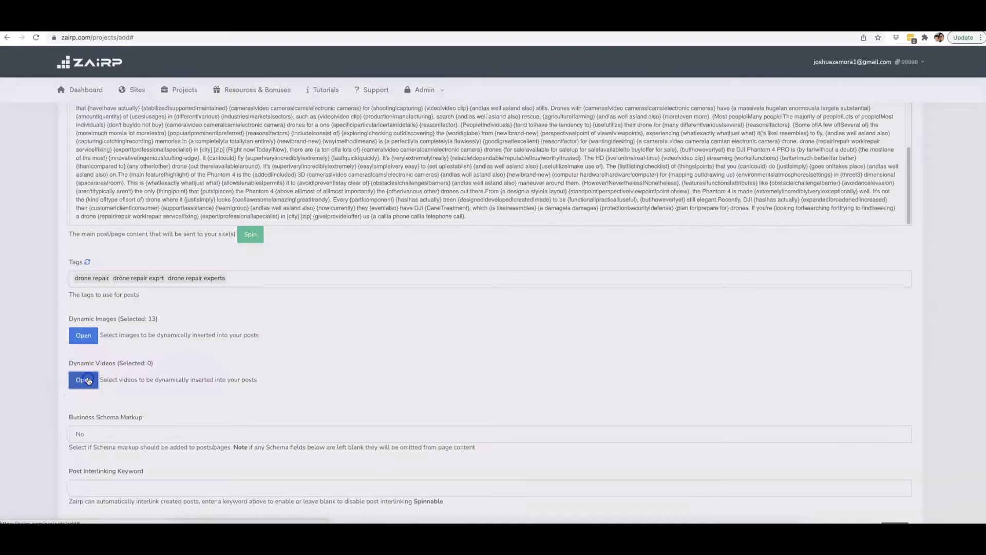
{"action": "left_click", "coordinate": [379, 101]}
{"action": "left_click", "coordinate": [407, 128]}
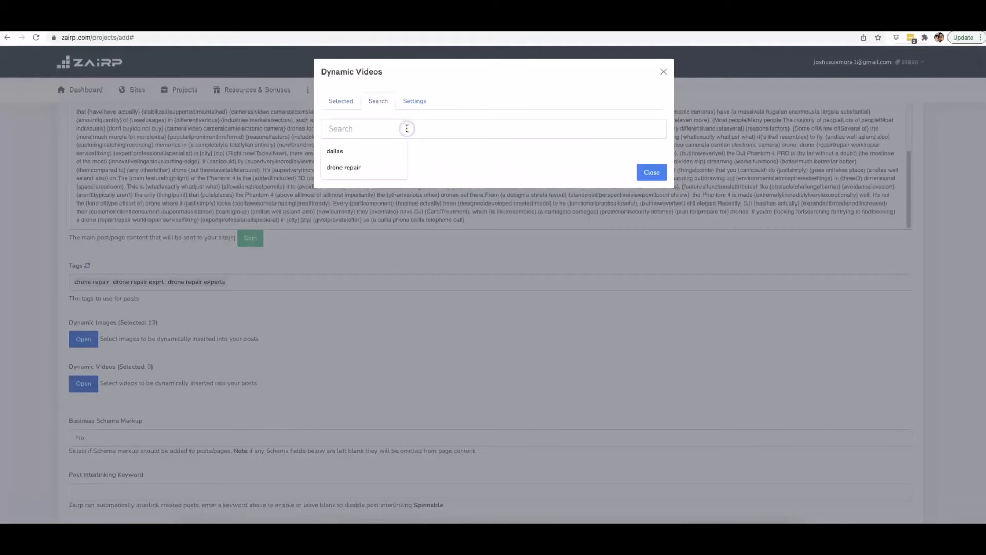
{"action": "type", "text": "drone repor"}
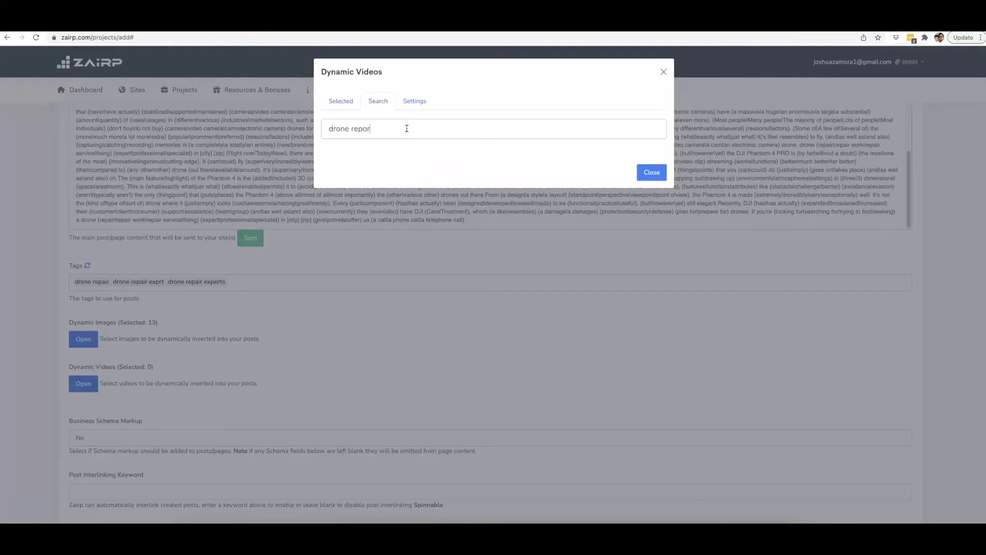
{"action": "key", "text": "BackSpace"}
{"action": "key", "text": "BackSpace"}
{"action": "type", "text": "air"}
{"action": "key", "text": "Return"}
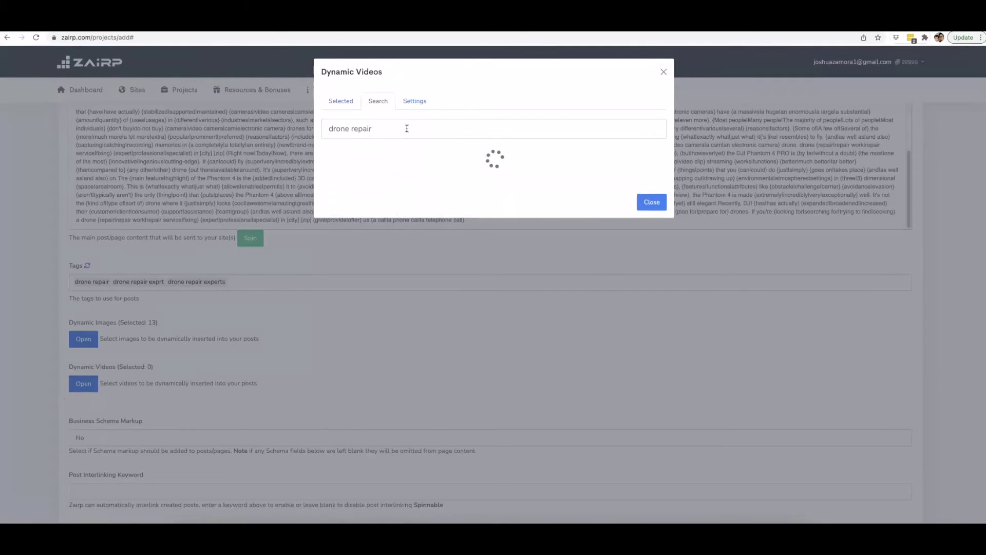
Select 12 drone repair videos from the search results as the post's dynamic videos and close the picker
{"action": "left_click", "coordinate": [393, 189]}
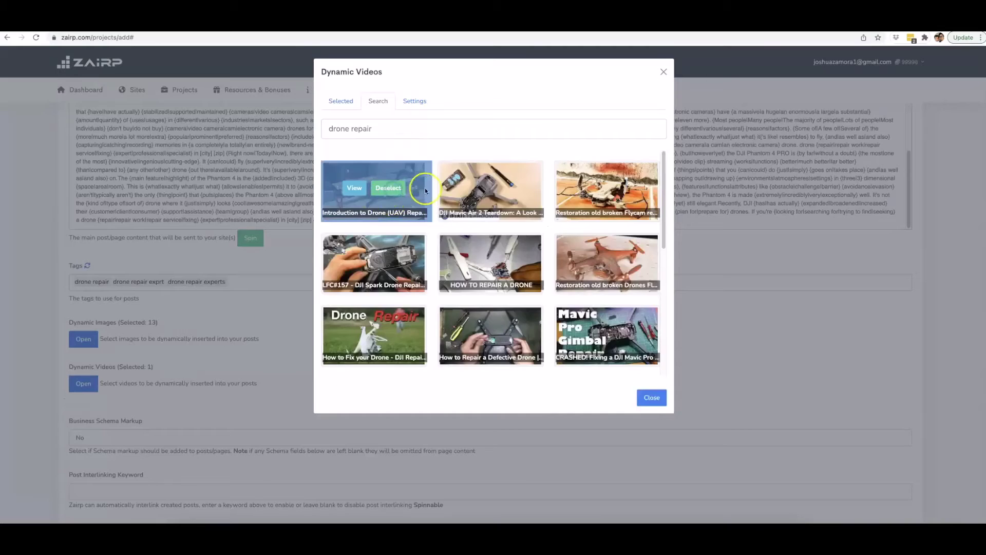
{"action": "left_click", "coordinate": [503, 188]}
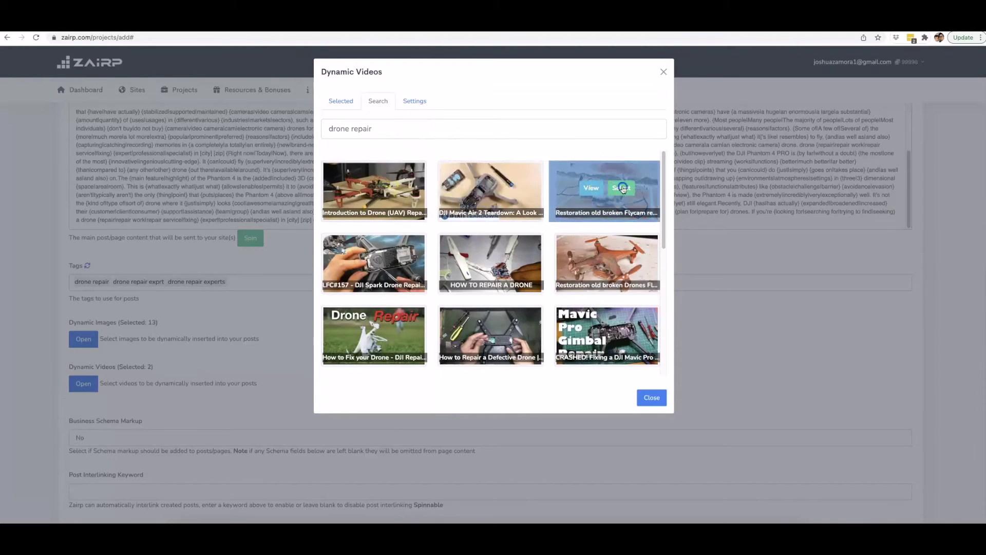
{"action": "left_click", "coordinate": [388, 261]}
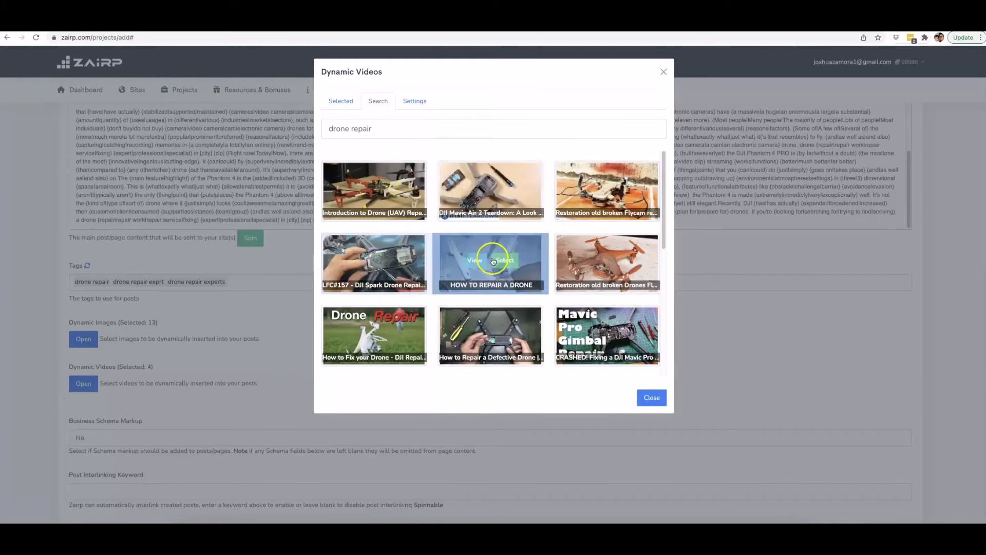
{"action": "left_click", "coordinate": [505, 261]}
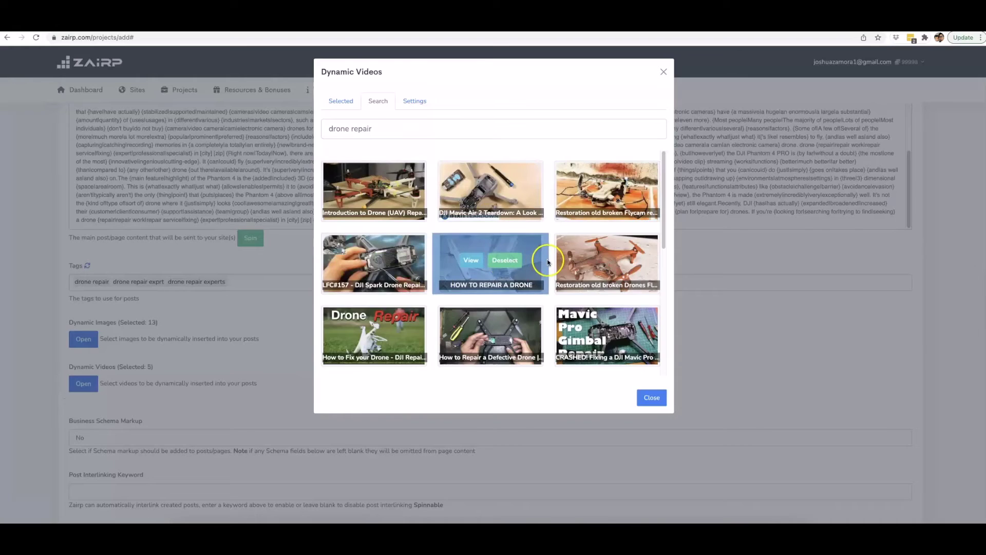
{"action": "left_click", "coordinate": [619, 261]}
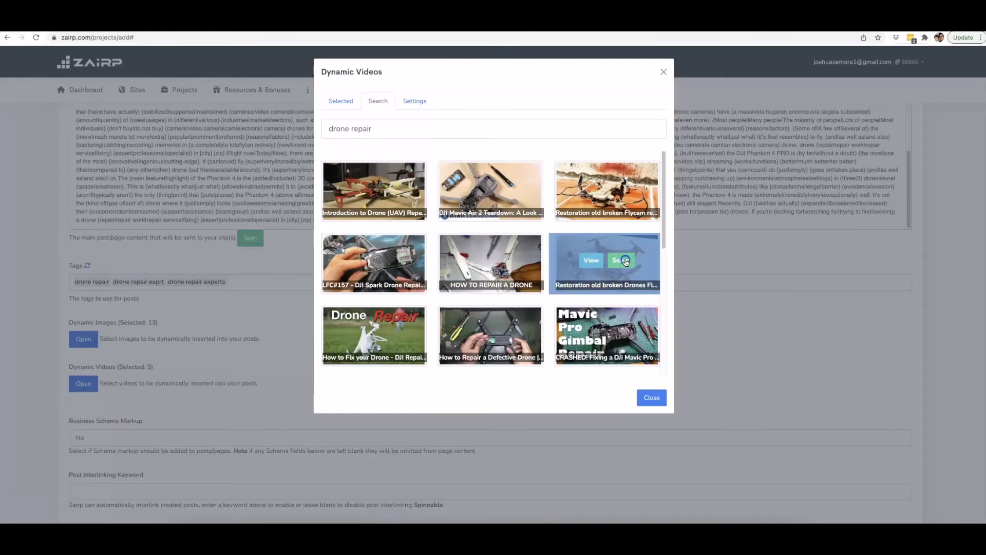
{"action": "scroll", "coordinate": [390, 323], "scroll_direction": "down", "scroll_amount": 1}
{"action": "left_click", "coordinate": [390, 319]}
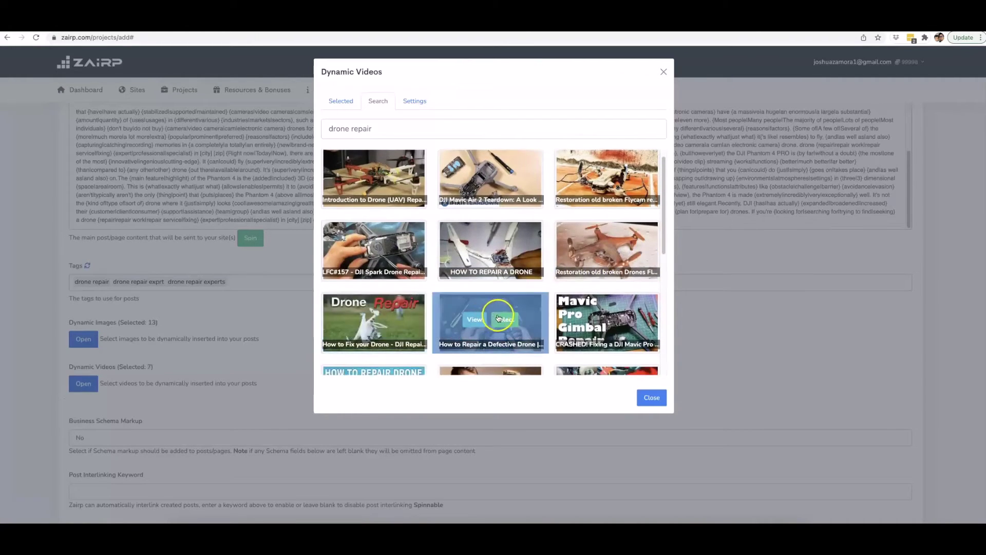
{"action": "left_click", "coordinate": [505, 319]}
{"action": "left_click", "coordinate": [618, 319]}
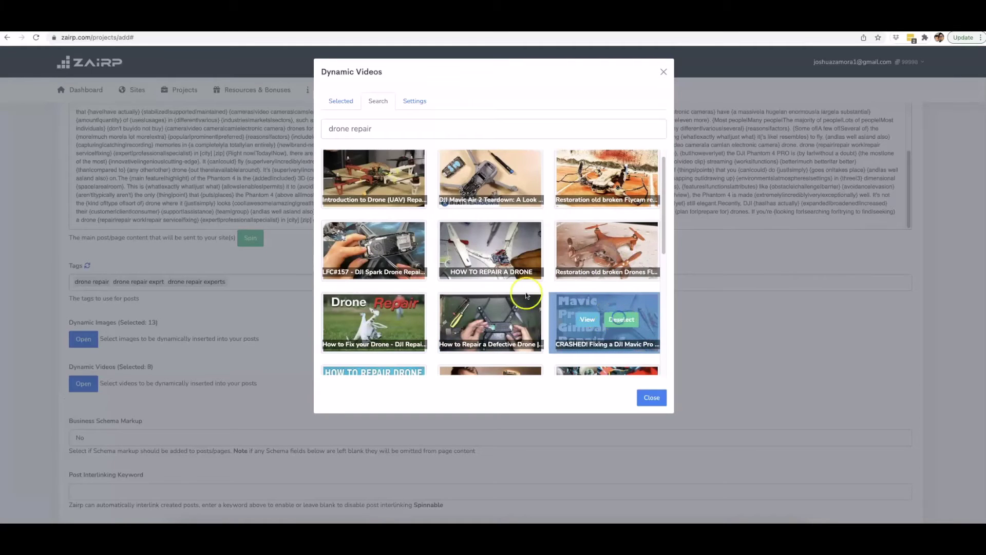
{"action": "scroll", "coordinate": [514, 308], "scroll_direction": "down", "scroll_amount": 2}
{"action": "left_click", "coordinate": [507, 301]}
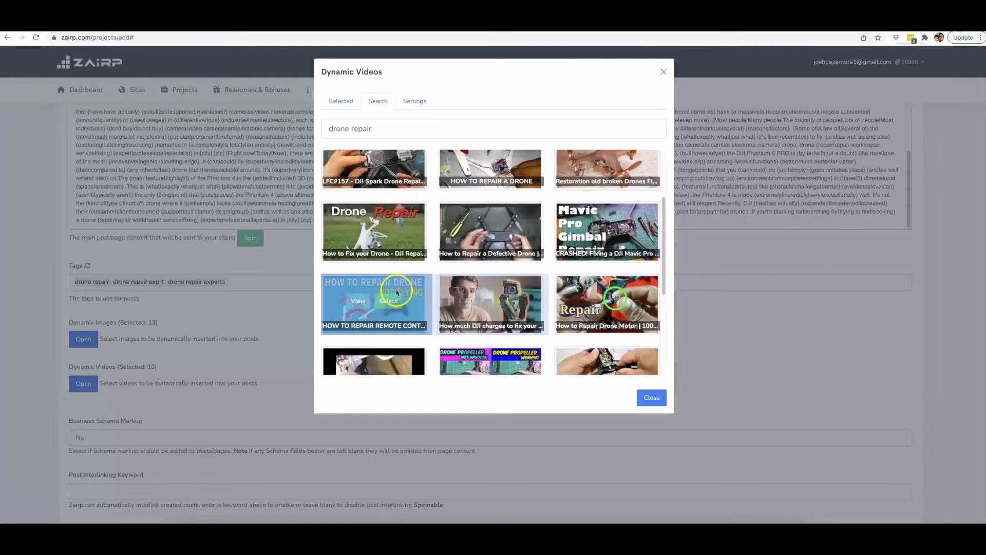
{"action": "left_click", "coordinate": [395, 296]}
{"action": "scroll", "coordinate": [431, 289], "scroll_direction": "down", "scroll_amount": 1}
{"action": "left_click", "coordinate": [623, 234]}
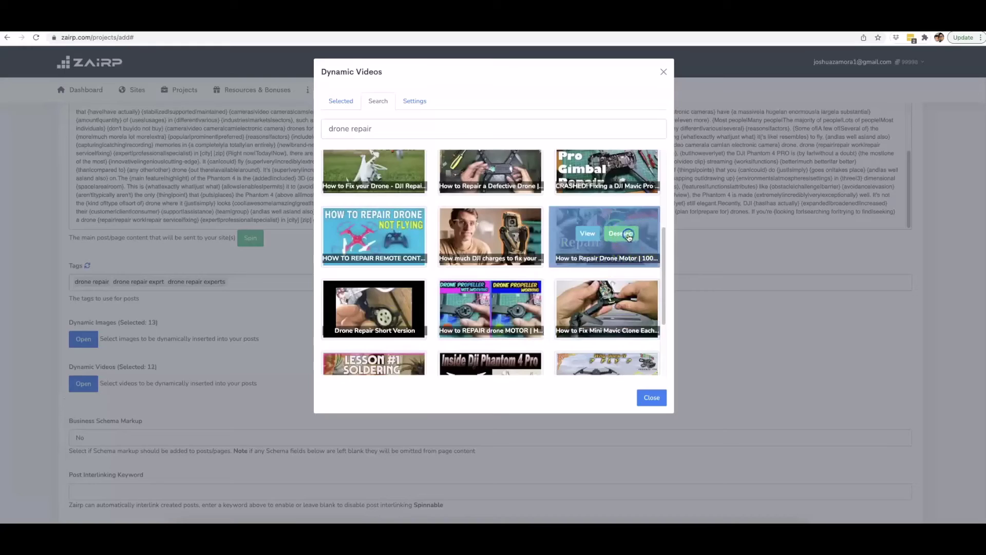
{"action": "left_click", "coordinate": [652, 398]}
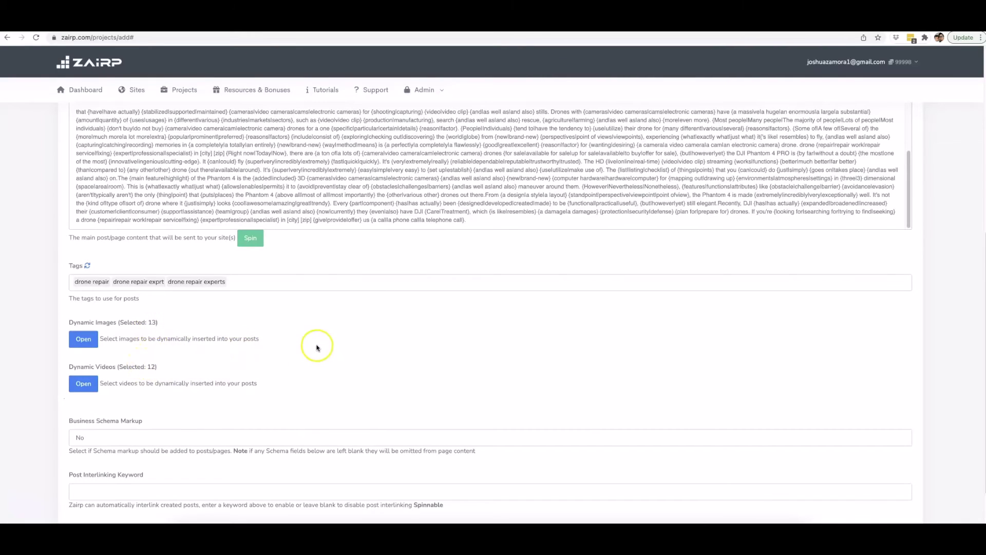
Set Business Schema Markup to Yes to look over its business detail fields, and set it back to No
{"action": "scroll", "coordinate": [248, 344], "scroll_direction": "down", "scroll_amount": 2}
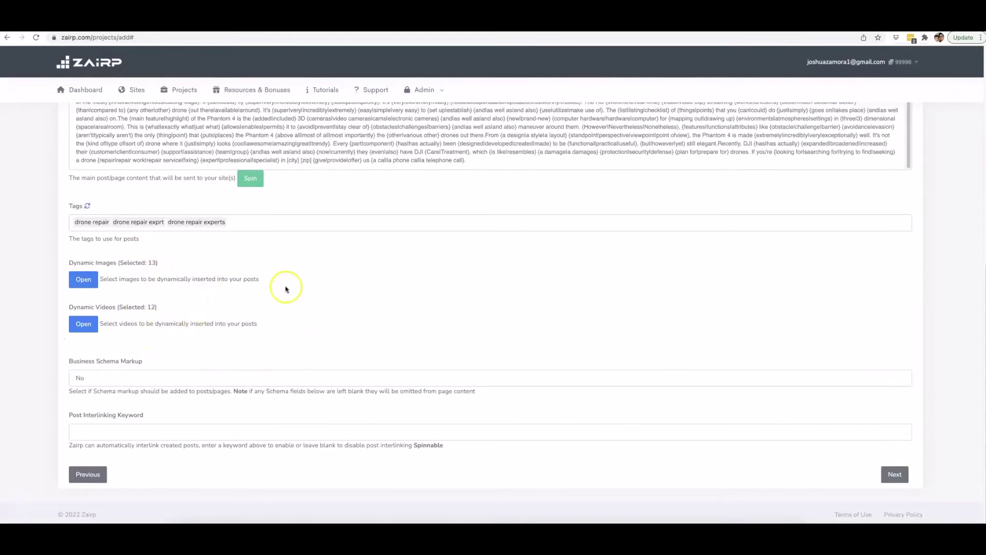
{"action": "left_click", "coordinate": [125, 375]}
{"action": "left_click", "coordinate": [146, 368]}
{"action": "scroll", "coordinate": [229, 352], "scroll_direction": "down", "scroll_amount": 3}
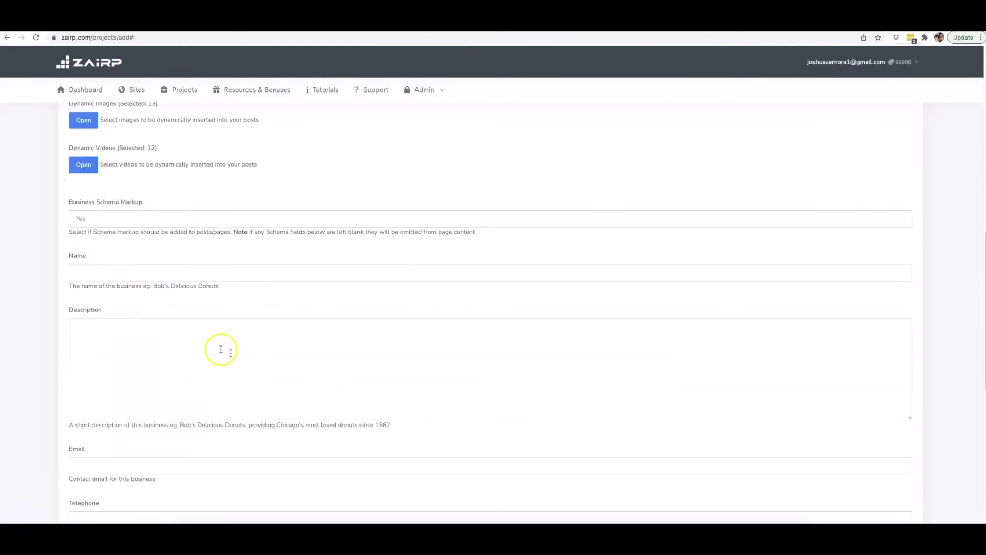
{"action": "scroll", "coordinate": [143, 272], "scroll_direction": "down", "scroll_amount": 6}
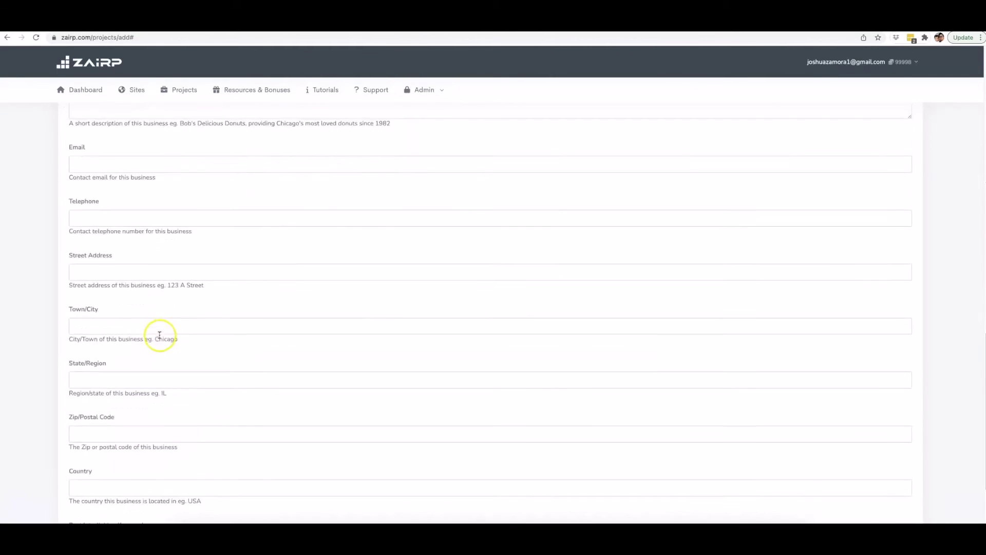
{"action": "scroll", "coordinate": [159, 334], "scroll_direction": "down", "scroll_amount": 3}
{"action": "scroll", "coordinate": [160, 335], "scroll_direction": "up", "scroll_amount": 3}
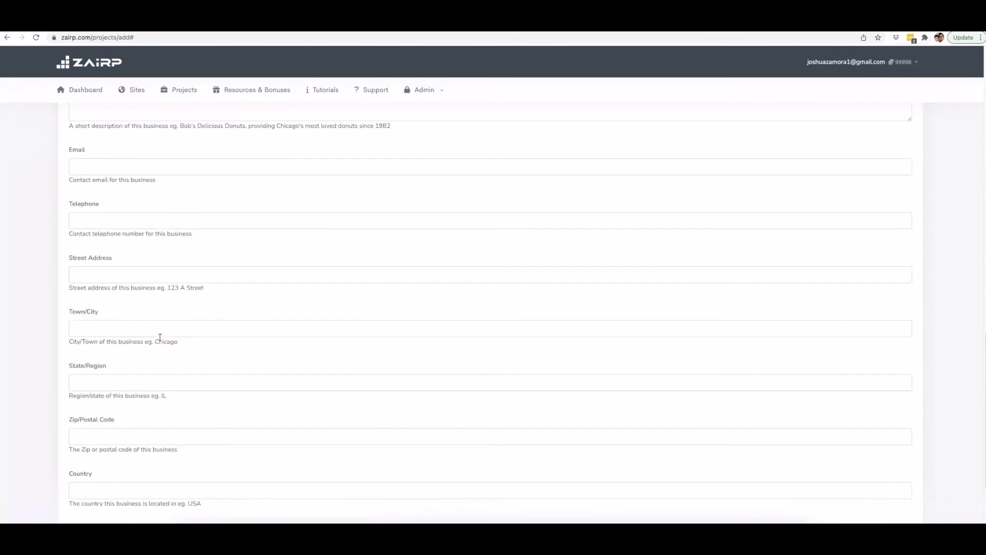
{"action": "scroll", "coordinate": [159, 337], "scroll_direction": "up", "scroll_amount": 5}
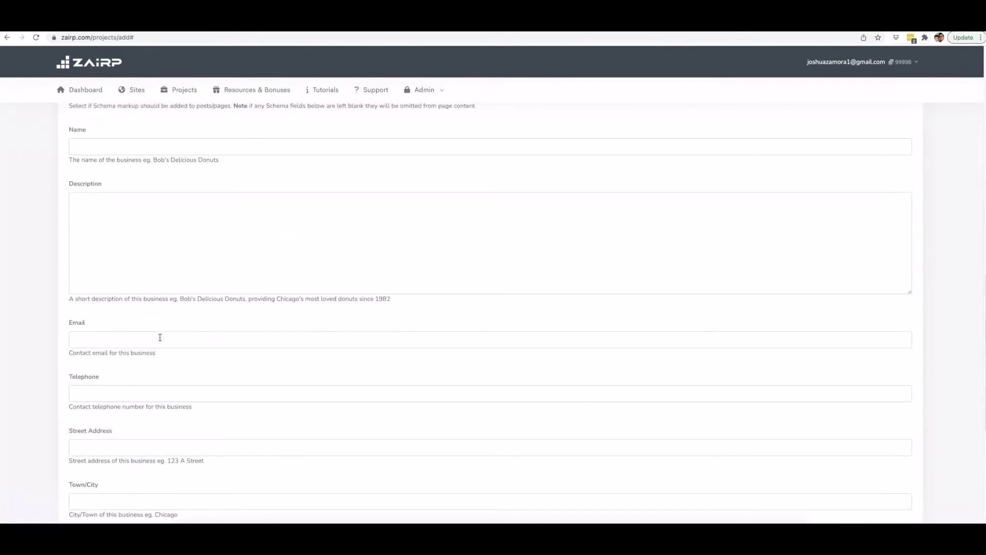
{"action": "scroll", "coordinate": [160, 337], "scroll_direction": "up", "scroll_amount": 3}
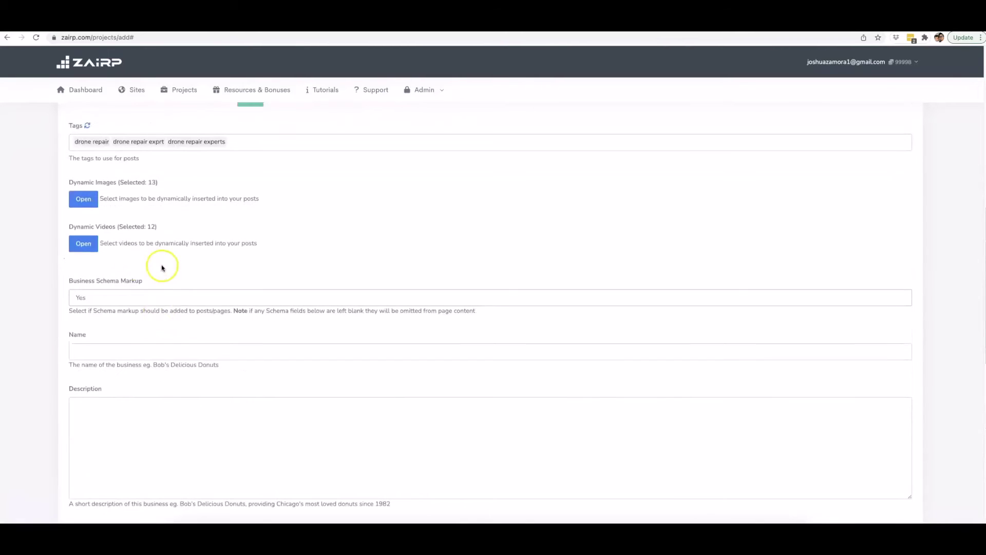
{"action": "left_click", "coordinate": [119, 298]}
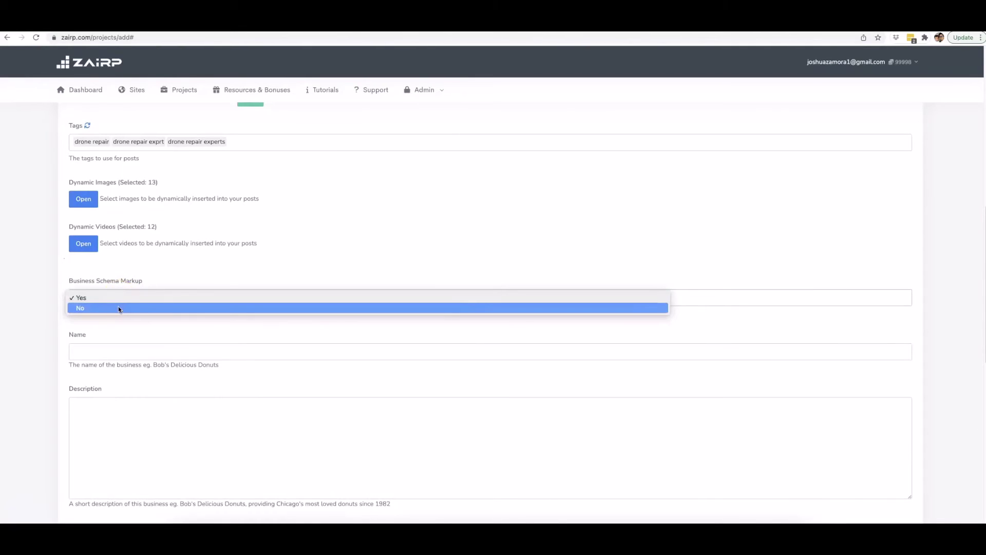
{"action": "left_click", "coordinate": [118, 309]}
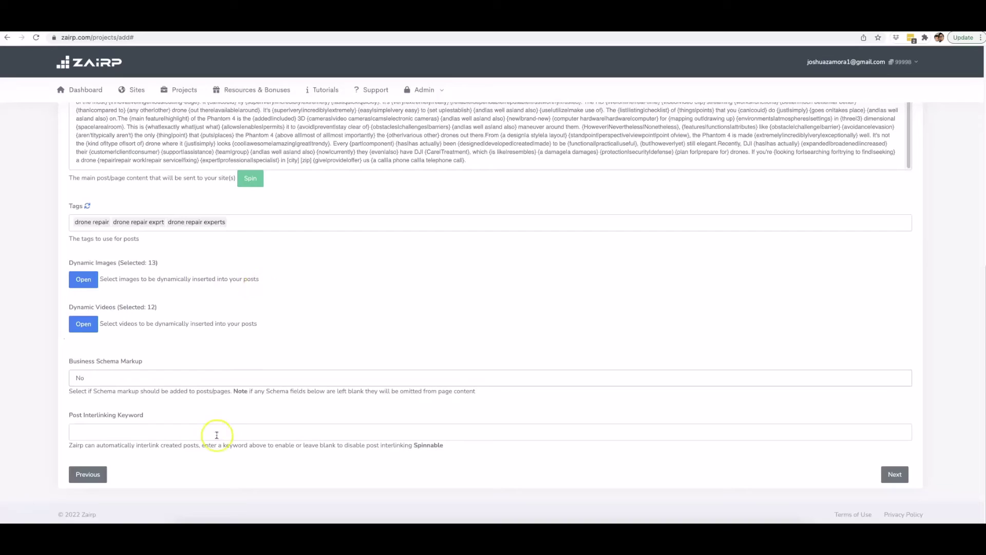
Fill in the post interlinking keywords with the suggested entry "drone repair, drone, repair, specialist,"
{"action": "left_click", "coordinate": [193, 436]}
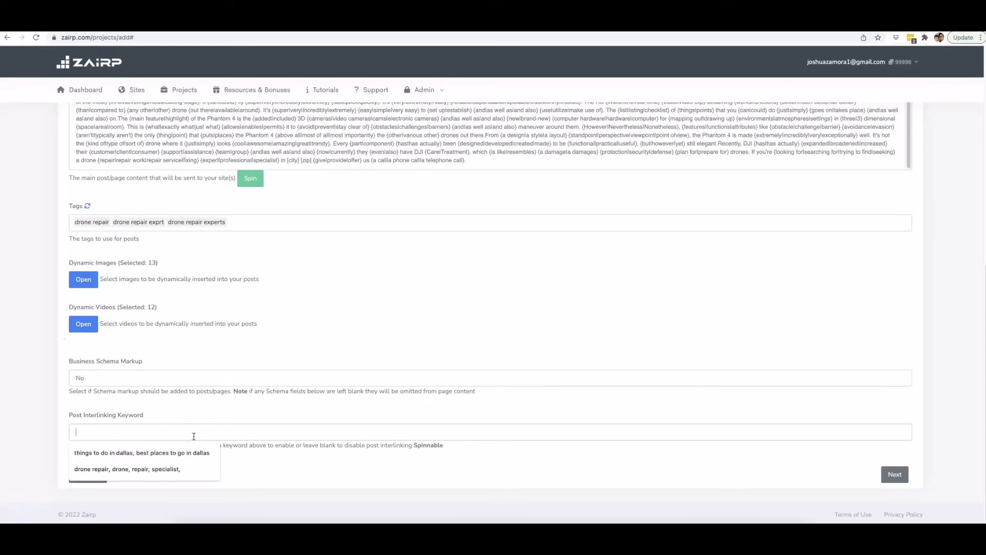
{"action": "left_click", "coordinate": [176, 465]}
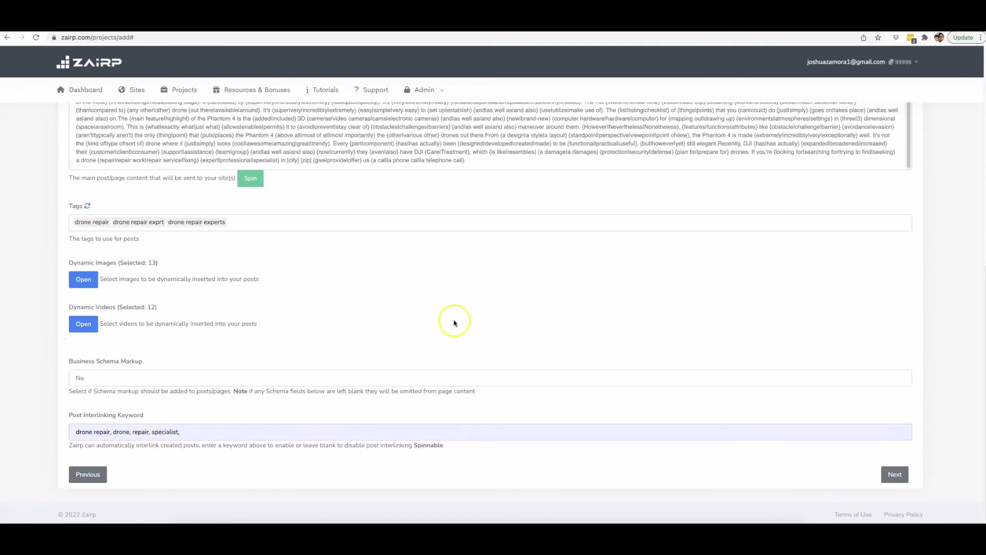
Replace the post title with the shortcode title "[keyword] in [city] [zip]"
{"action": "scroll", "coordinate": [452, 324], "scroll_direction": "up", "scroll_amount": 3}
{"action": "scroll", "coordinate": [445, 205], "scroll_direction": "up", "scroll_amount": 4}
{"action": "scroll", "coordinate": [696, 341], "scroll_direction": "down", "scroll_amount": 7}
{"action": "scroll", "coordinate": [408, 300], "scroll_direction": "up", "scroll_amount": 3}
{"action": "scroll", "coordinate": [409, 299], "scroll_direction": "up", "scroll_amount": 3}
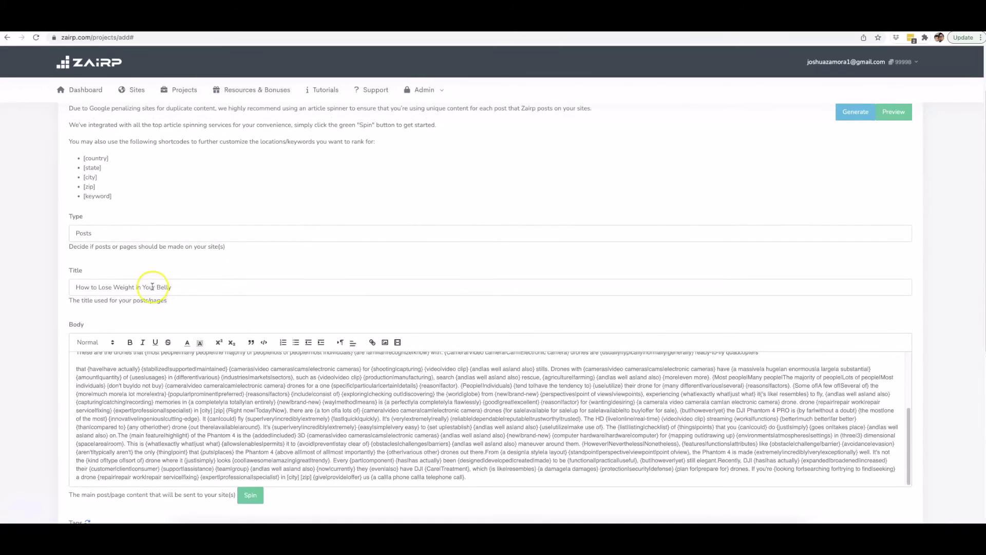
{"action": "triple_click", "coordinate": [153, 286]}
{"action": "key", "text": "BackSpace"}
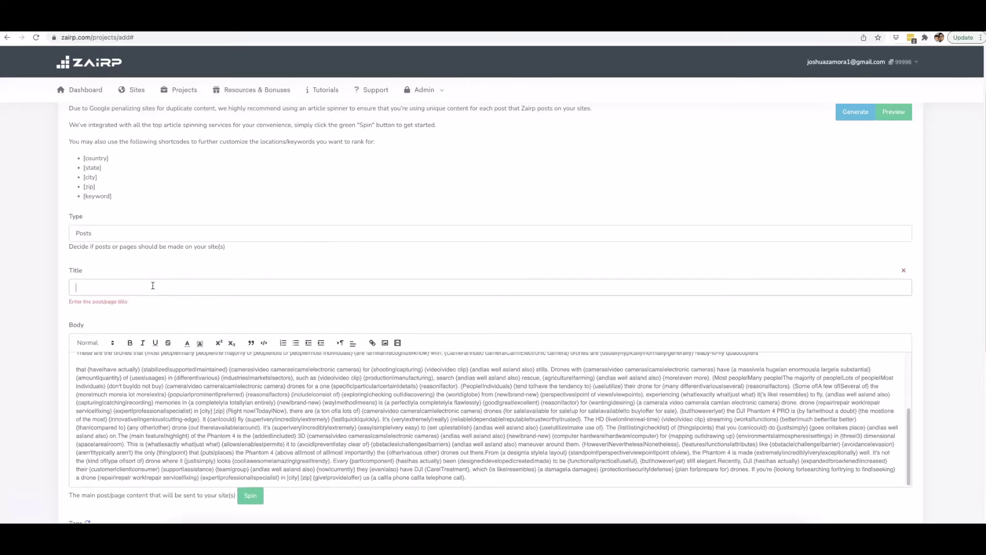
{"action": "scroll", "coordinate": [121, 188], "scroll_direction": "up", "scroll_amount": 1}
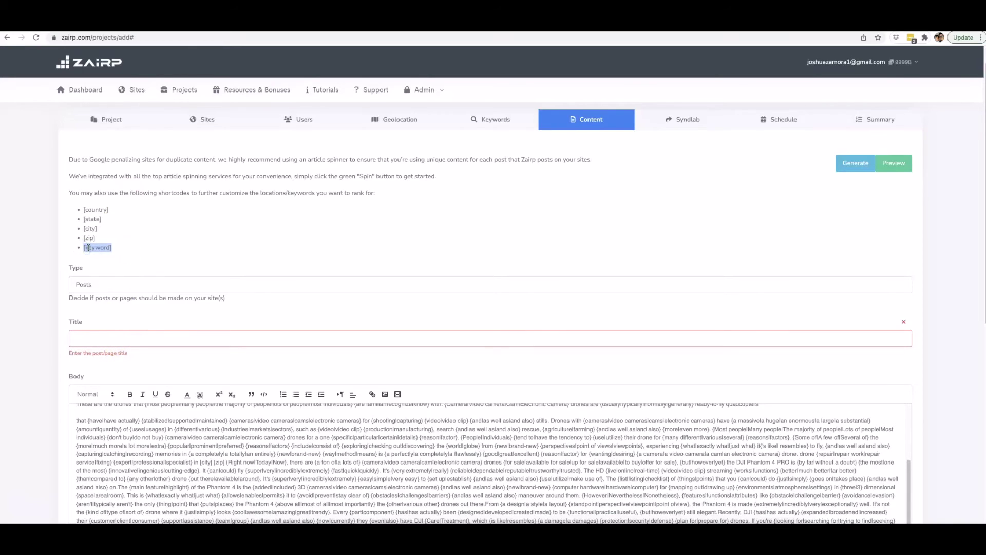
{"action": "left_click", "coordinate": [101, 337]}
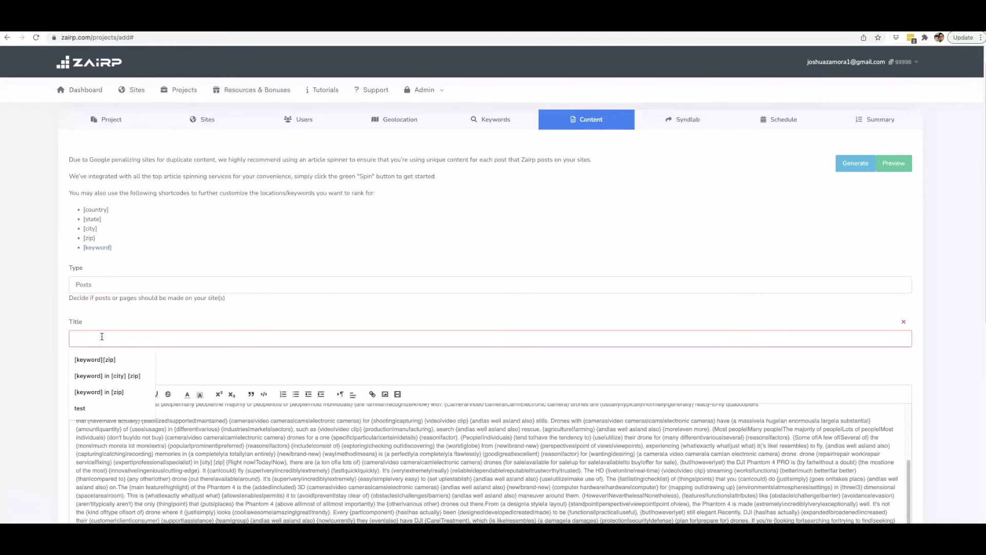
{"action": "type", "text": "[keyword]"}
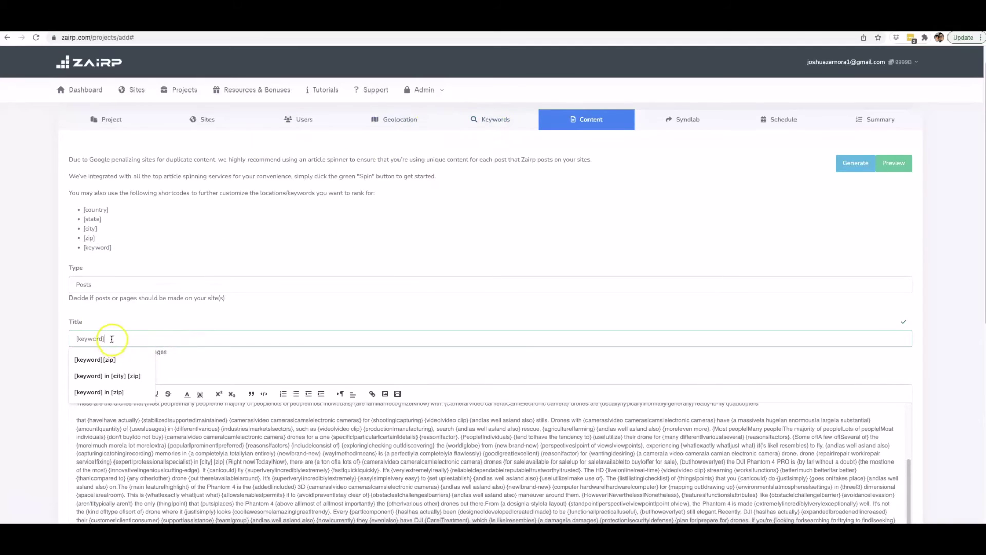
{"action": "left_click", "coordinate": [123, 375]}
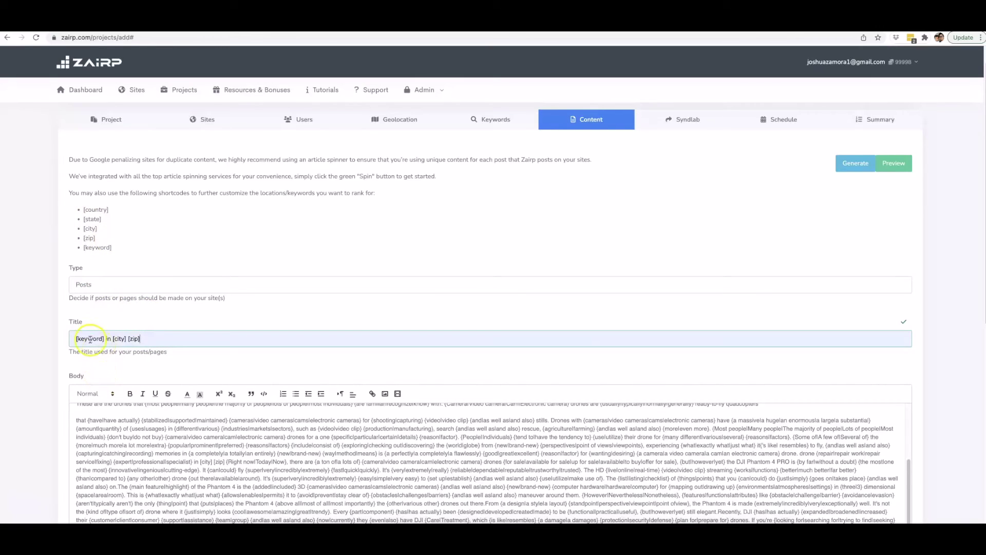
Copy the title text "[keyword] in [city] [zip]" to the ends of the body's closing and opening paragraphs
{"action": "left_click_drag", "start_coordinate": [142, 343], "coordinate": [74, 339]}
{"action": "key", "text": "ctrl+c"}
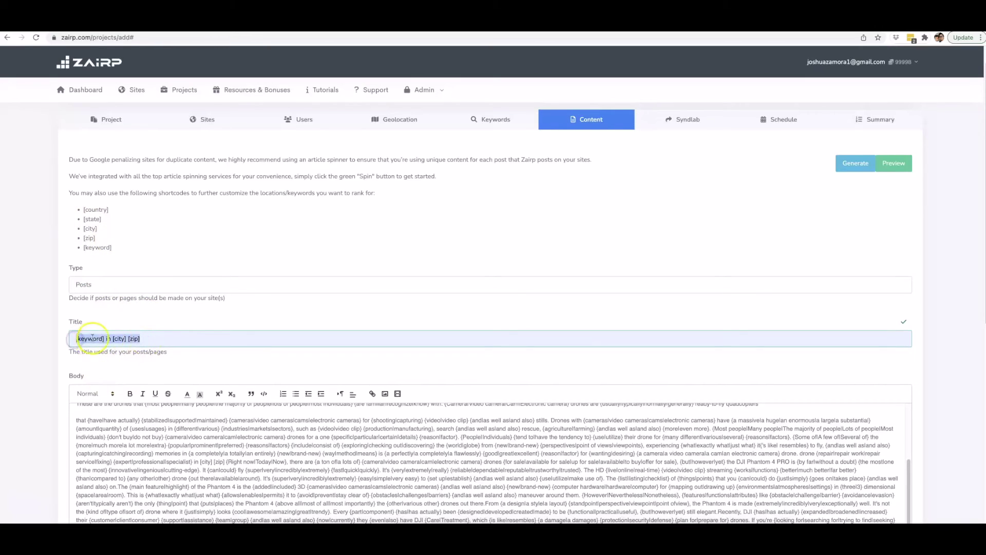
{"action": "scroll", "coordinate": [308, 304], "scroll_direction": "down", "scroll_amount": 3}
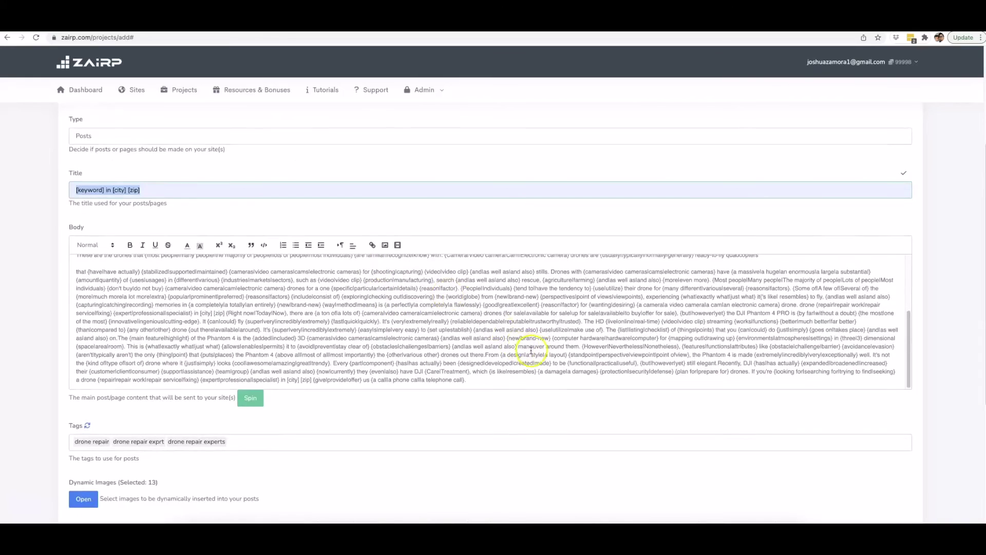
{"action": "scroll", "coordinate": [531, 351], "scroll_direction": "down", "scroll_amount": 1}
{"action": "left_click", "coordinate": [478, 350]}
{"action": "key", "text": "ctrl+v"}
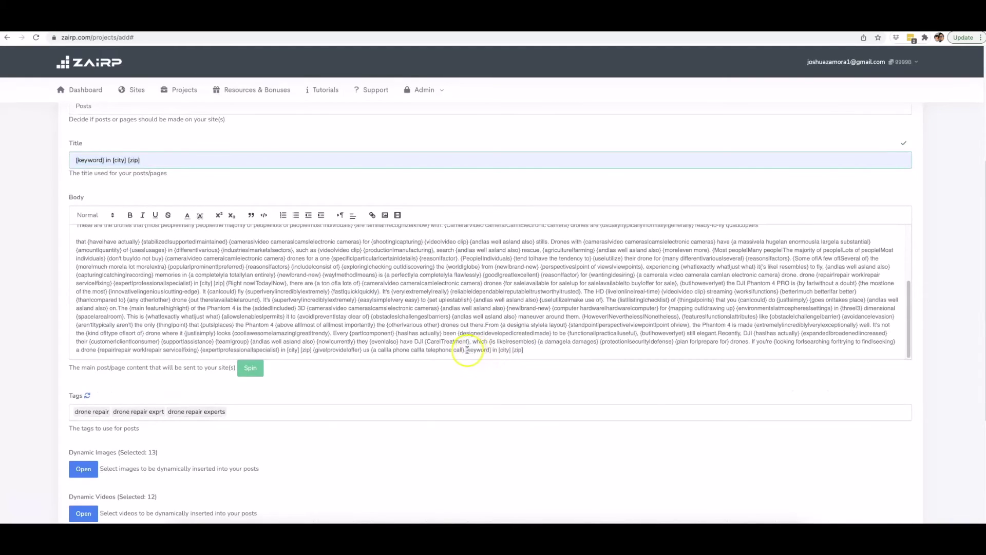
{"action": "type", "text": "."}
{"action": "scroll", "coordinate": [549, 310], "scroll_direction": "up", "scroll_amount": 3}
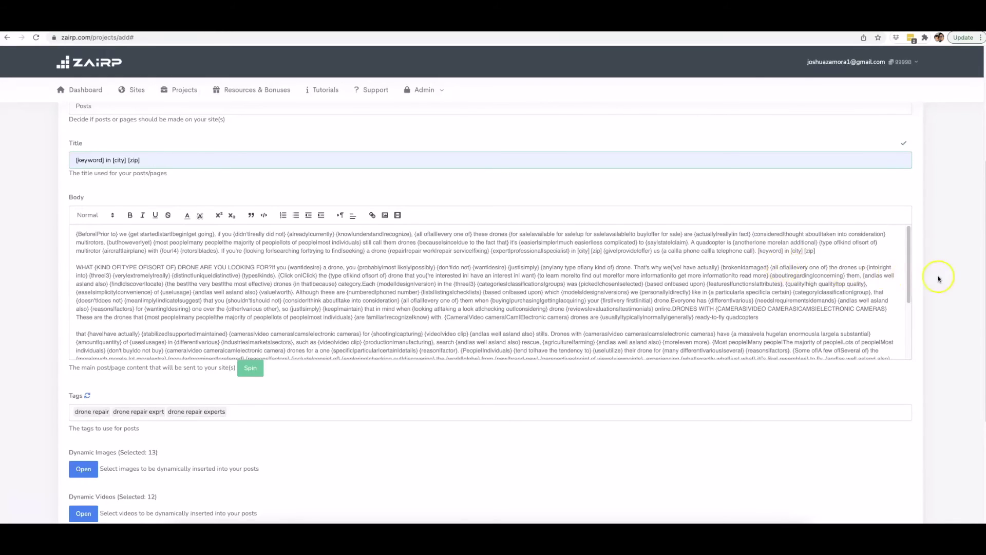
Leave the content settings for the Syndlab settings and set Enable Syndication to Yes
{"action": "scroll", "coordinate": [933, 280], "scroll_direction": "down", "scroll_amount": 4}
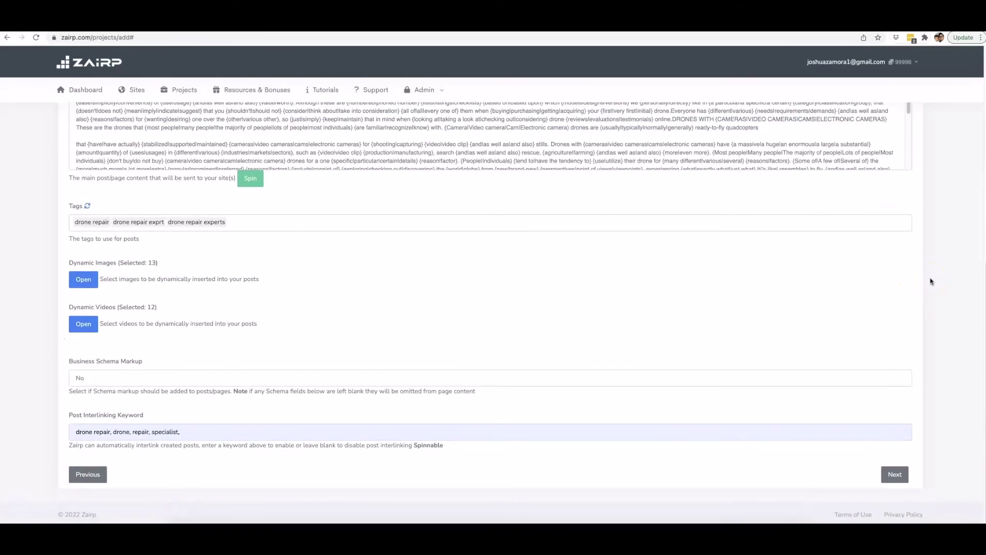
{"action": "scroll", "coordinate": [930, 282], "scroll_direction": "up", "scroll_amount": 5}
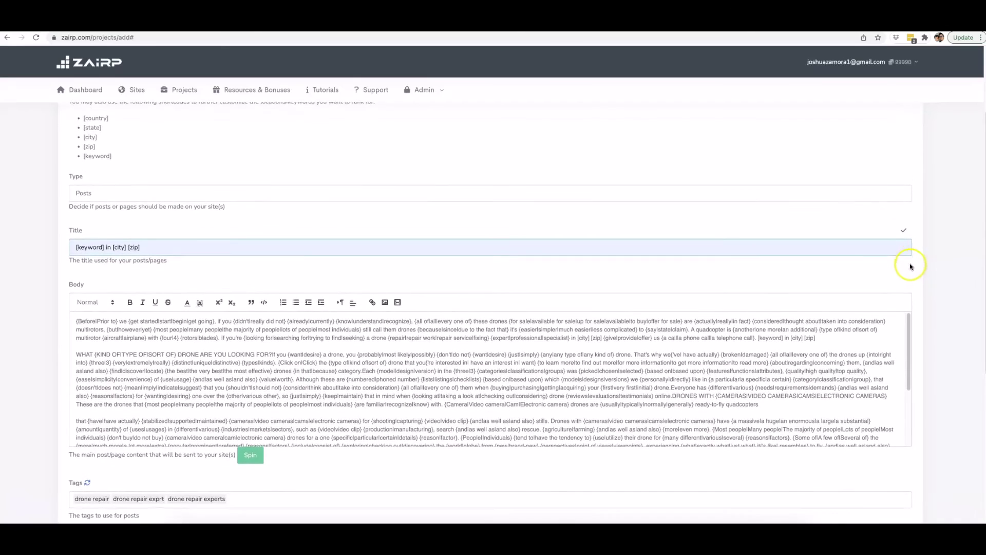
{"action": "scroll", "coordinate": [914, 266], "scroll_direction": "down", "scroll_amount": 3}
{"action": "scroll", "coordinate": [920, 267], "scroll_direction": "down", "scroll_amount": 5}
{"action": "left_click", "coordinate": [899, 474]}
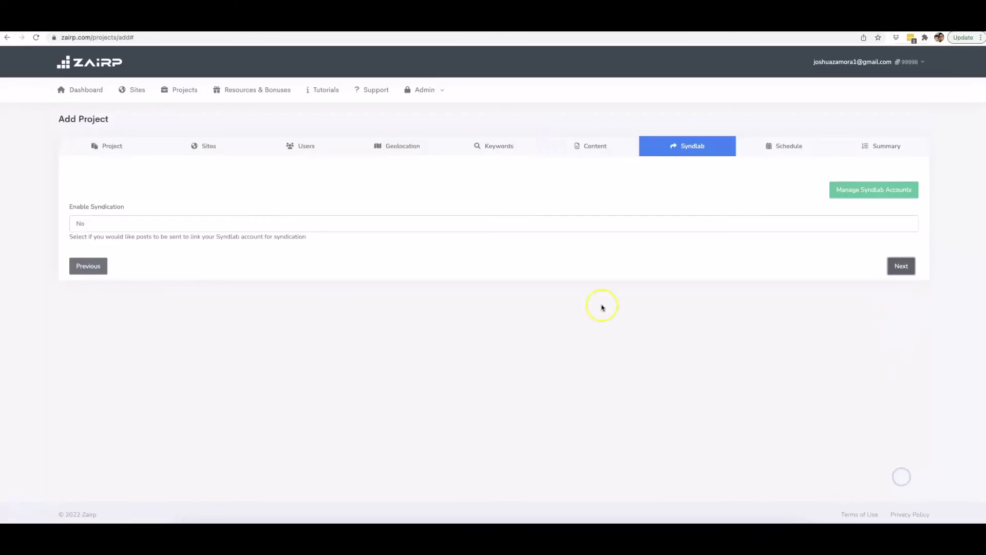
{"action": "left_click", "coordinate": [164, 226]}
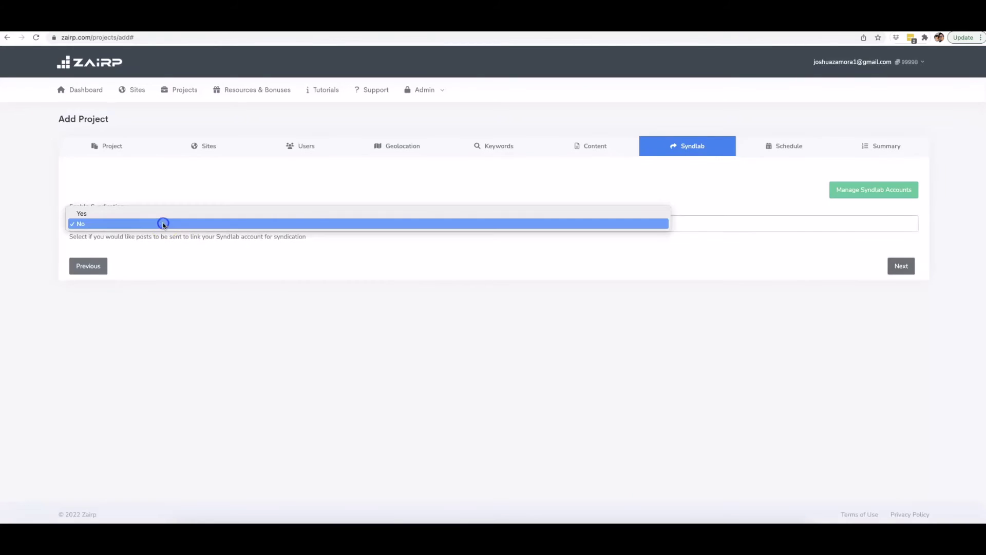
{"action": "left_click", "coordinate": [116, 214]}
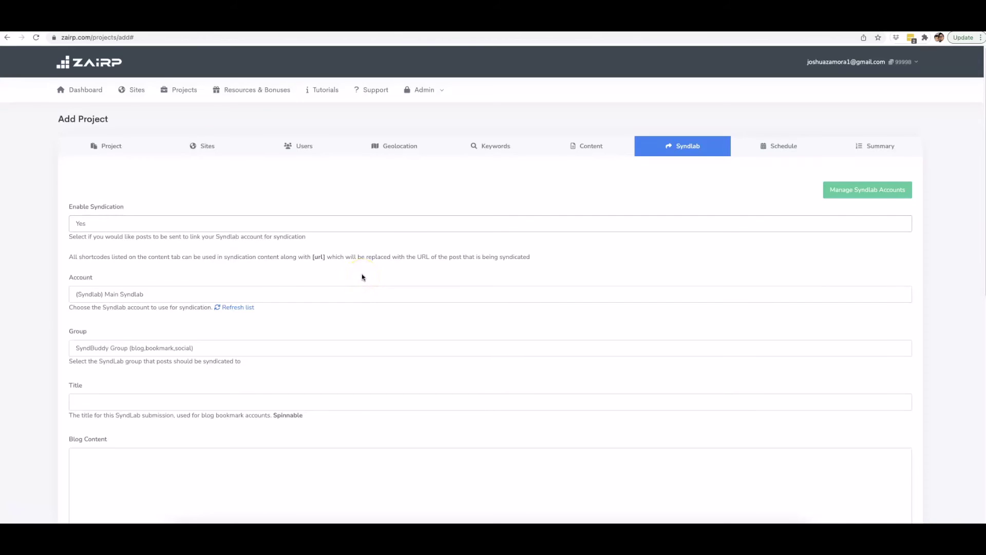
Set the Syndlab submission's title to "[keyword] in [city] [zip]"
{"action": "scroll", "coordinate": [362, 277], "scroll_direction": "down", "scroll_amount": 3}
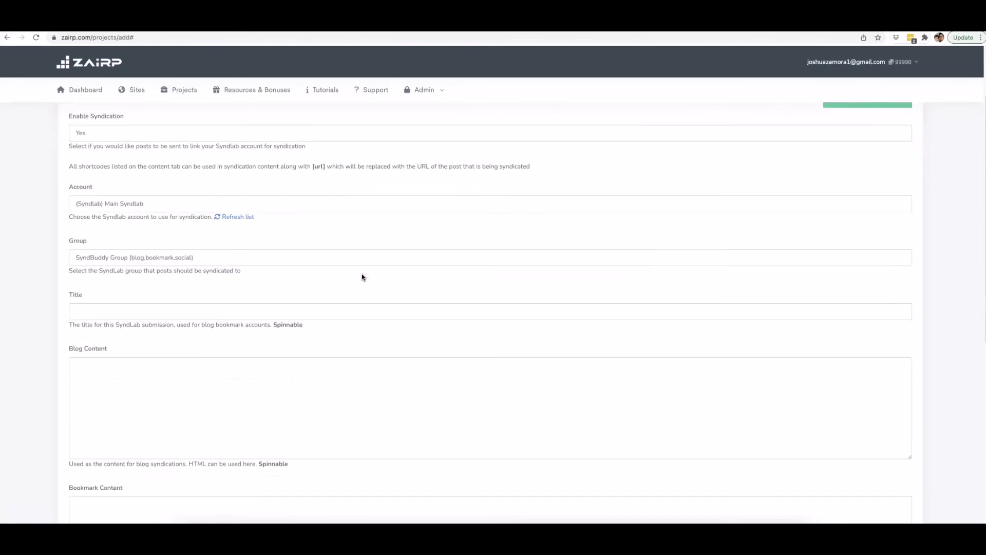
{"action": "scroll", "coordinate": [133, 200], "scroll_direction": "up", "scroll_amount": 3}
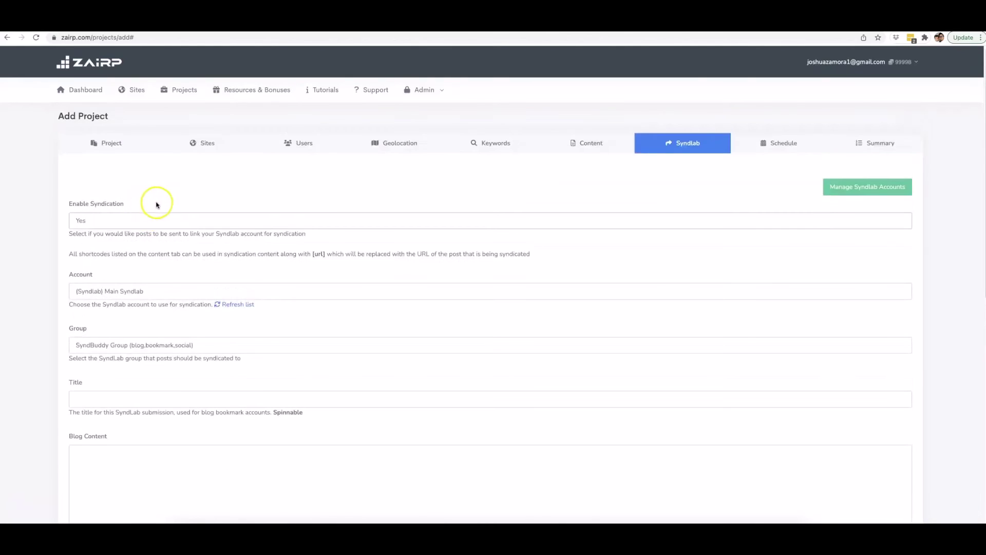
{"action": "scroll", "coordinate": [157, 205], "scroll_direction": "down", "scroll_amount": 7}
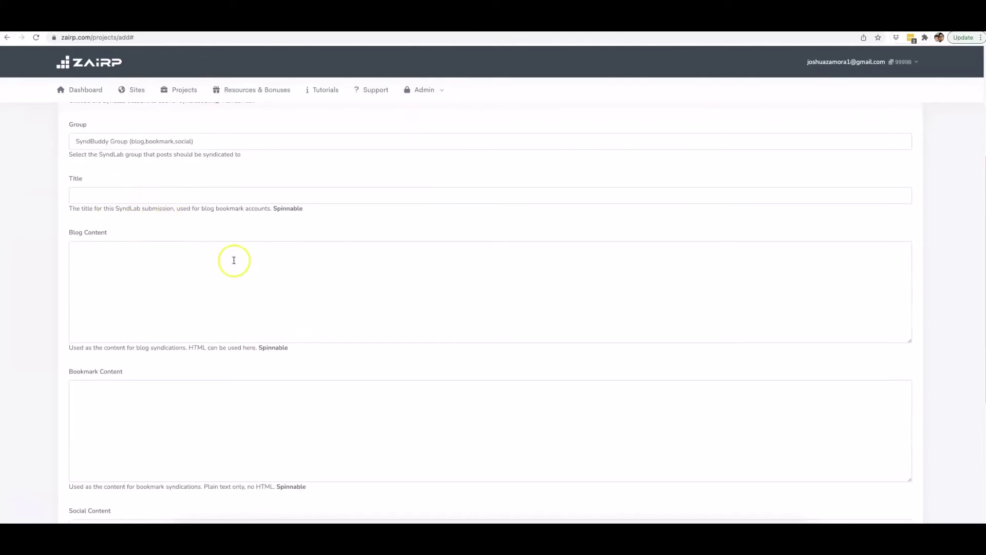
{"action": "left_click", "coordinate": [137, 194]}
{"action": "left_click", "coordinate": [152, 211]}
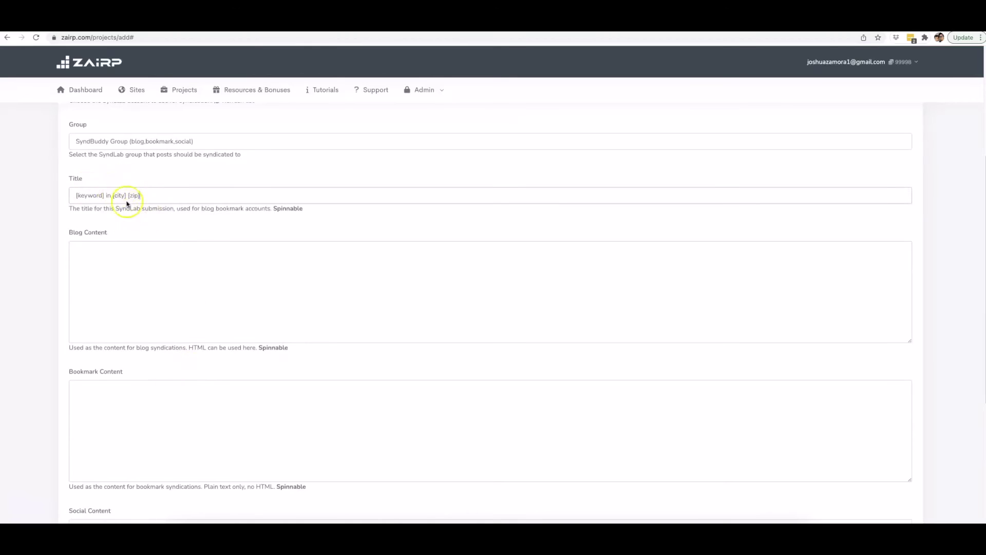
Fill the syndication blog content with the spun opening paragraph of the post and append the [url] shortcode
{"action": "left_click", "coordinate": [181, 278]}
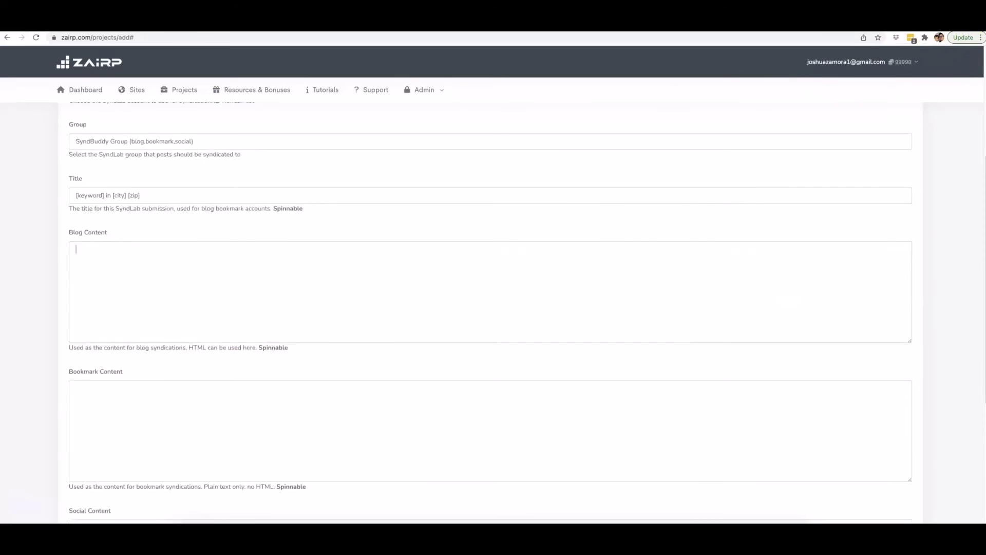
{"action": "type", "text": "{Before|Prior to} we {get started|start|begin|get going}, if you {didn't|really did not} {already|currently} {know|understand|recognize}, {all of|all|every one of} these drones {for sale|available for sale|up for sale|available|to buy|offer for sale} are {actually|really|in fact} {considered|thought about|taken into consideration} multirotors, {but|however|yet} {most people|many people|the majority of people|lots of people|most individuals} still call them drones {because|since|due to the fact that} it's {easier|simpler|much easier|less complicated} to {say|state|claim}. A quadcopter is {another|one more|an additional} {type of|kind of|sort of} multirotor {aircraft|airplane} with {four|4} {rotors|blades}. If you're {looking for|searching for|trying to find|seeking} a drone {repair|repair work|repair service|fixing} {expert|professional|specialist} in [city] [zip] {give|provide|offer} us {a call|a phone call|a telephone call}."}
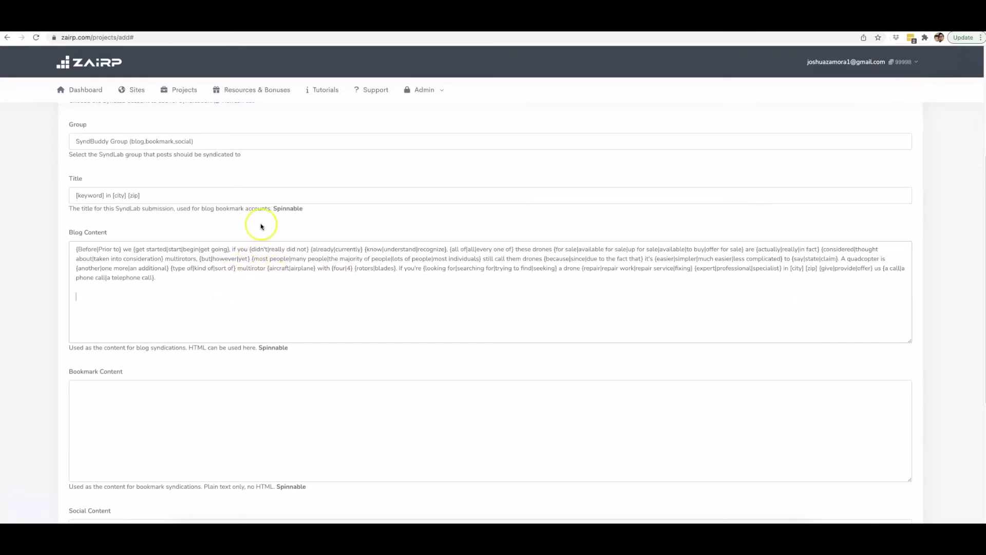
{"action": "scroll", "coordinate": [244, 221], "scroll_direction": "up", "scroll_amount": 2}
{"action": "scroll", "coordinate": [171, 175], "scroll_direction": "up", "scroll_amount": 3}
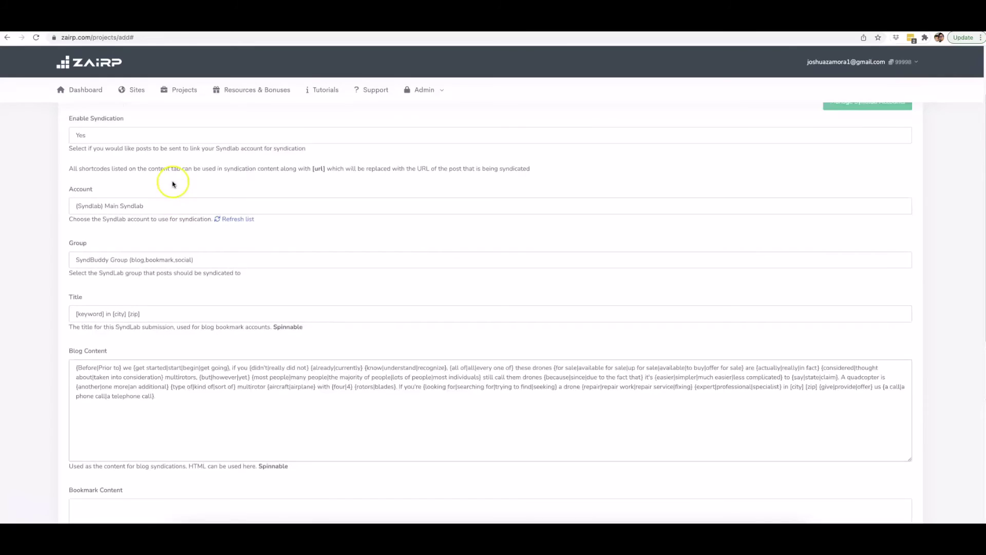
{"action": "double_click", "coordinate": [320, 169]}
{"action": "scroll", "coordinate": [267, 257], "scroll_direction": "down", "scroll_amount": 5}
{"action": "left_click", "coordinate": [205, 329]}
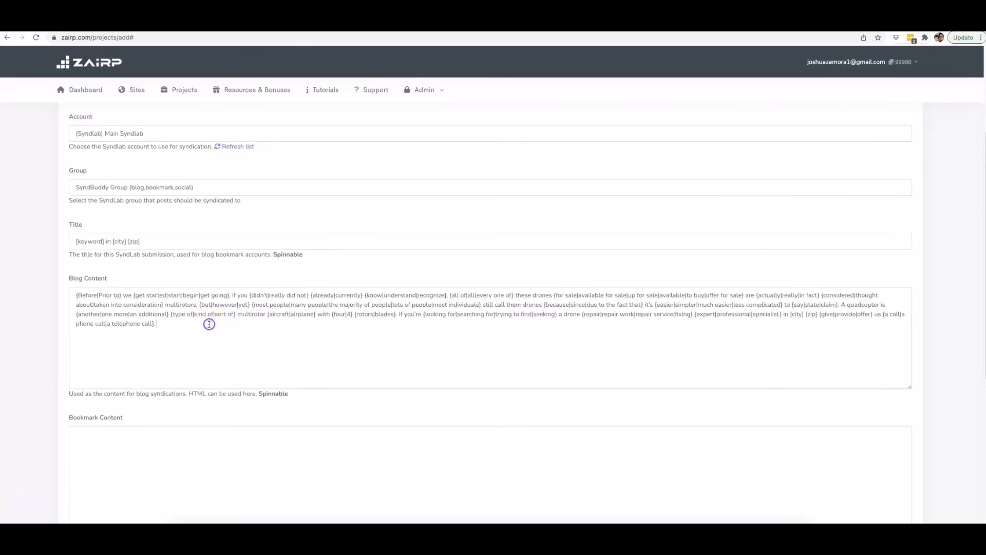
{"action": "type", "text": "[url]"}
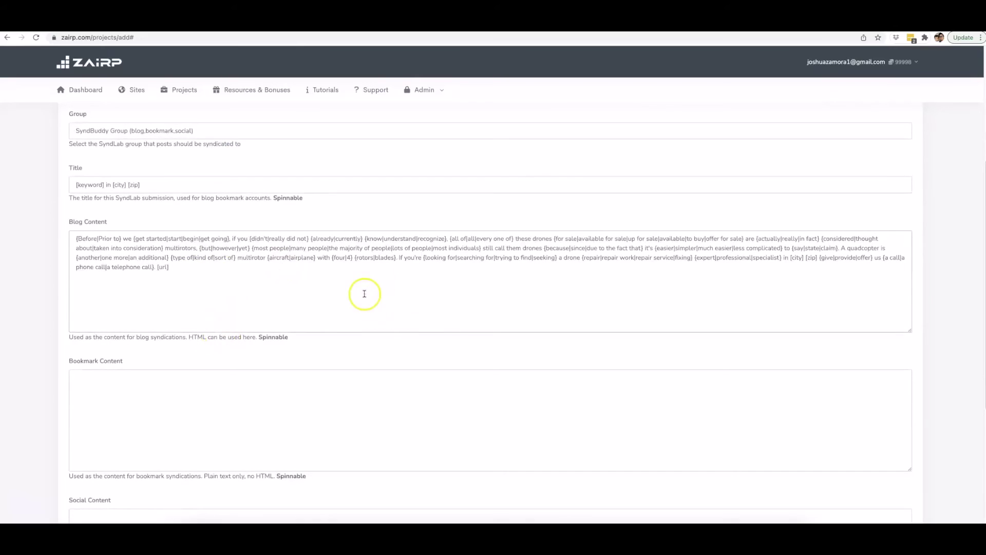
Copy the whole blog content, including [url], into the bookmark content and the social content
{"action": "key", "text": "ctrl+a"}
{"action": "key", "text": "ctrl+c"}
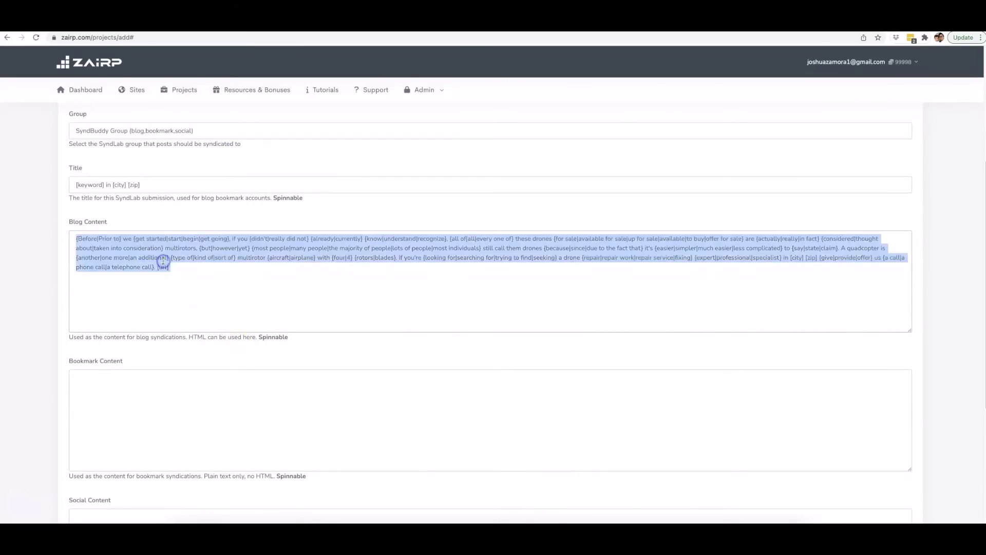
{"action": "left_click", "coordinate": [188, 393]}
{"action": "key", "text": "ctrl+v"}
{"action": "scroll", "coordinate": [212, 370], "scroll_direction": "down", "scroll_amount": 5}
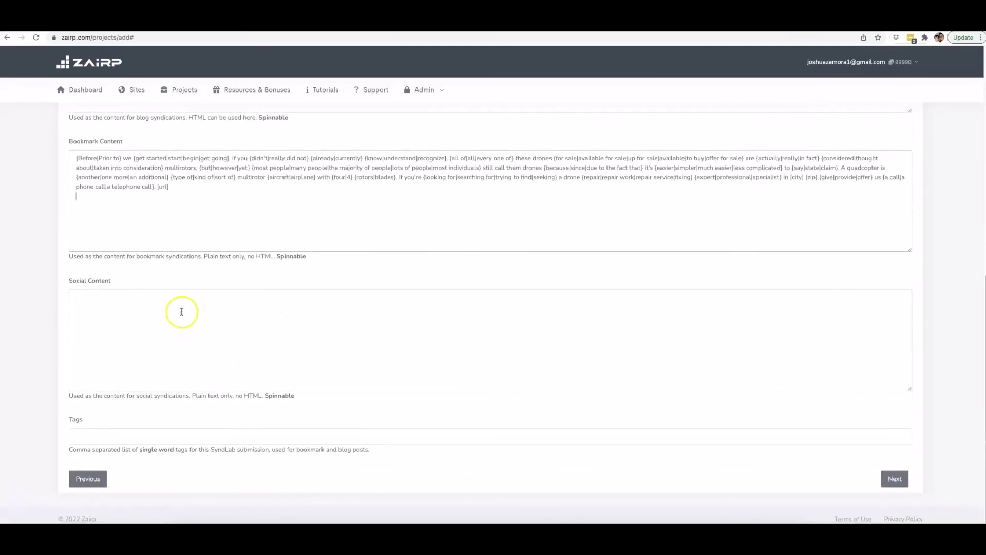
{"action": "left_click", "coordinate": [181, 310]}
{"action": "key", "text": "ctrl+v"}
Review the blog, bookmark and social content of the syndication
{"action": "scroll", "coordinate": [151, 308], "scroll_direction": "up", "scroll_amount": 3}
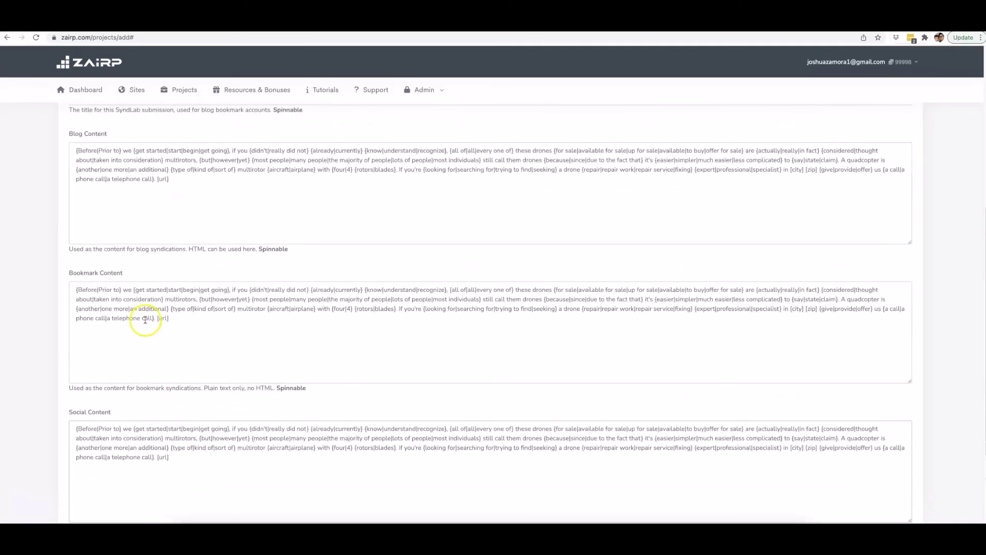
{"action": "scroll", "coordinate": [153, 300], "scroll_direction": "up", "scroll_amount": 2}
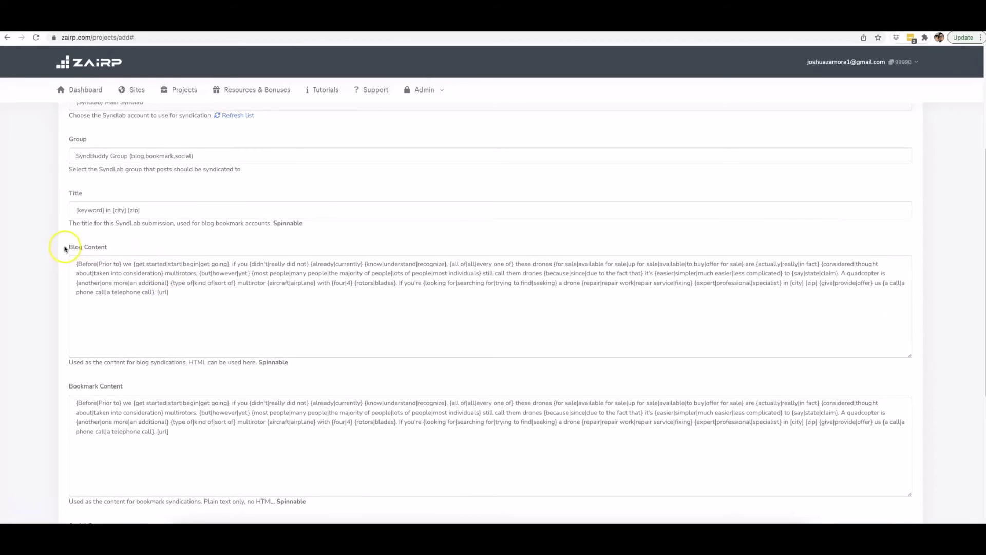
{"action": "left_click_drag", "start_coordinate": [65, 250], "coordinate": [101, 250]}
{"action": "scroll", "coordinate": [113, 267], "scroll_direction": "down", "scroll_amount": 1}
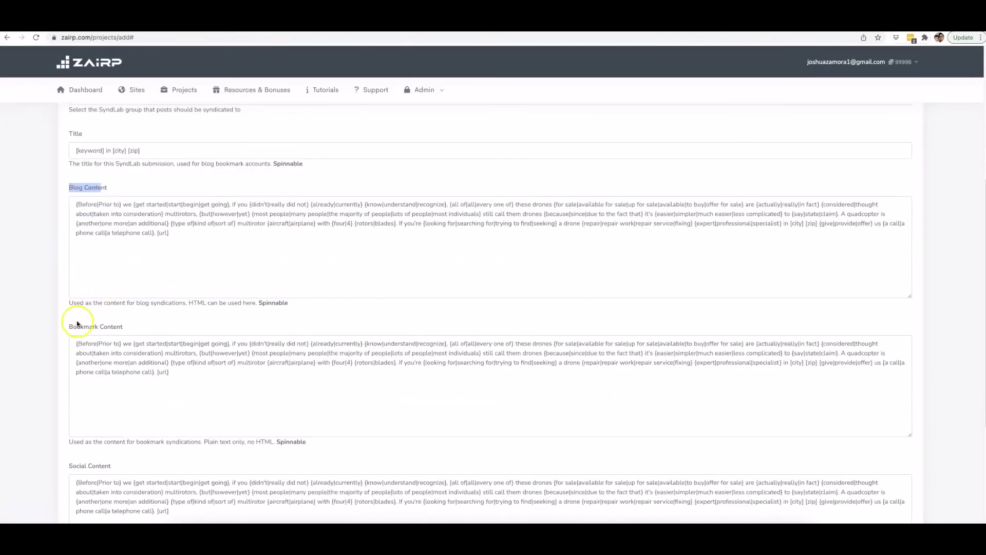
{"action": "left_click_drag", "start_coordinate": [66, 328], "coordinate": [139, 324]}
{"action": "scroll", "coordinate": [102, 323], "scroll_direction": "down", "scroll_amount": 3}
{"action": "scroll", "coordinate": [187, 374], "scroll_direction": "down", "scroll_amount": 1}
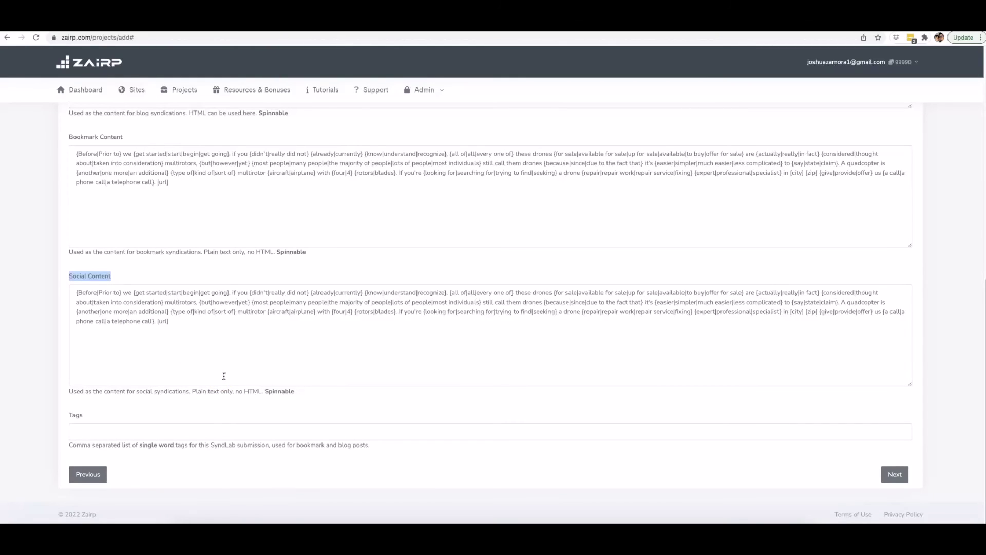
{"action": "scroll", "coordinate": [238, 370], "scroll_direction": "up", "scroll_amount": 5}
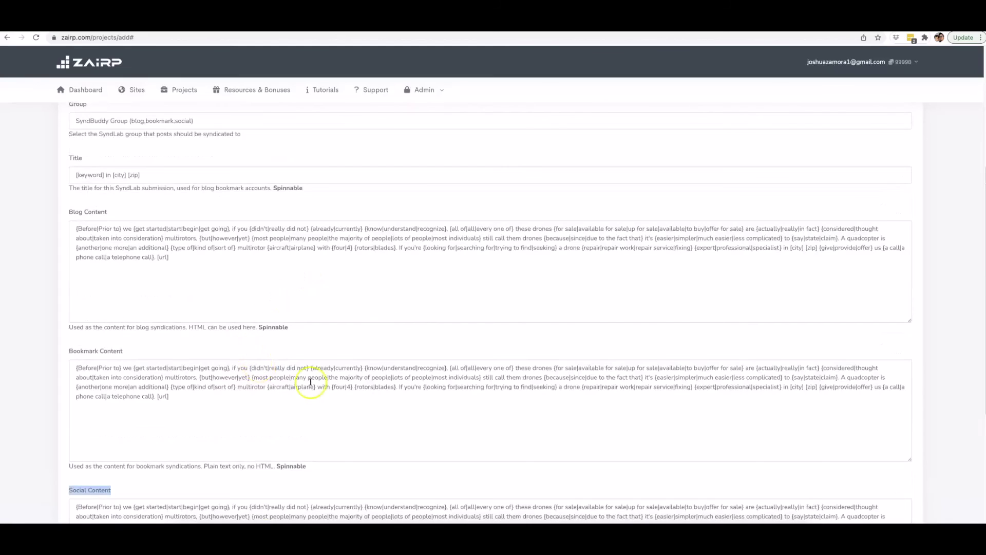
{"action": "scroll", "coordinate": [441, 308], "scroll_direction": "down", "scroll_amount": 5}
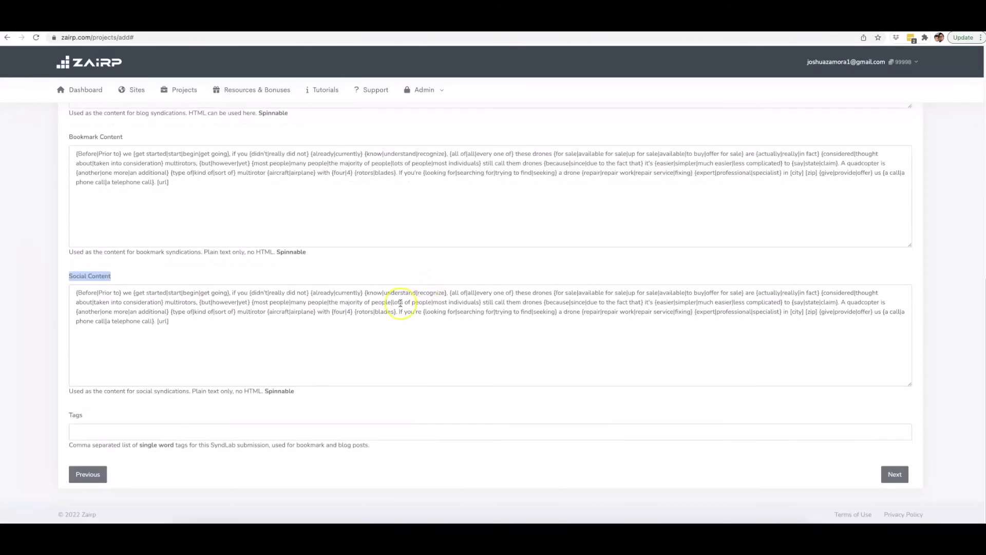
Set the syndication tags to "drone repair, drone repair expert" and continue to the schedule settings
{"action": "left_click", "coordinate": [221, 431]}
{"action": "left_click", "coordinate": [193, 448]}
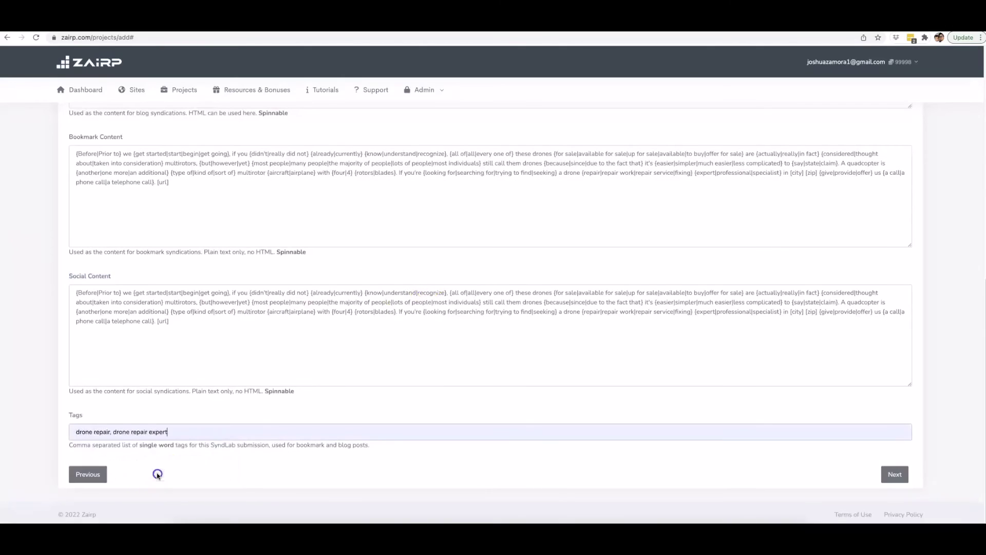
{"action": "left_click", "coordinate": [900, 477]}
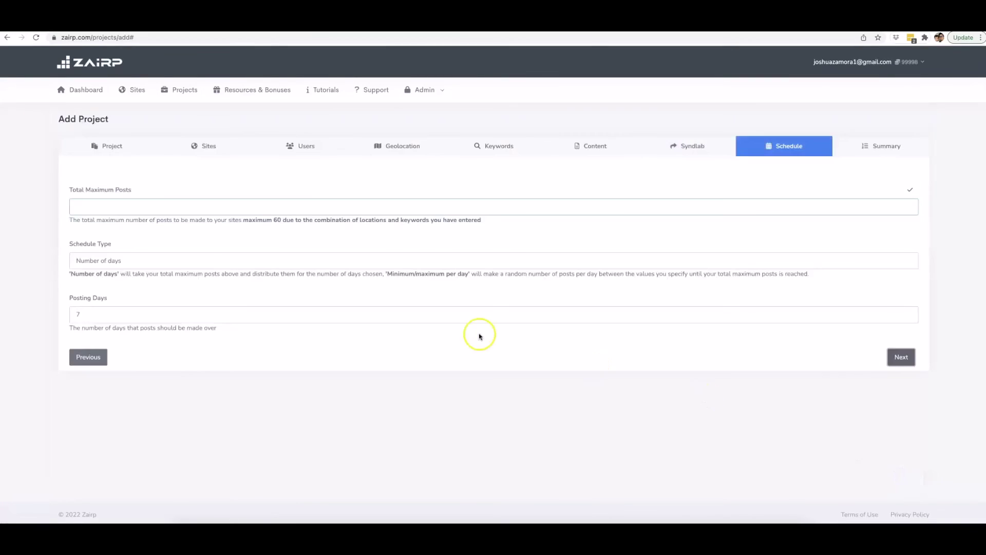
Set the project's total maximum posts to 60, matching the limit given by the locations and keywords
{"action": "left_click", "coordinate": [146, 200]}
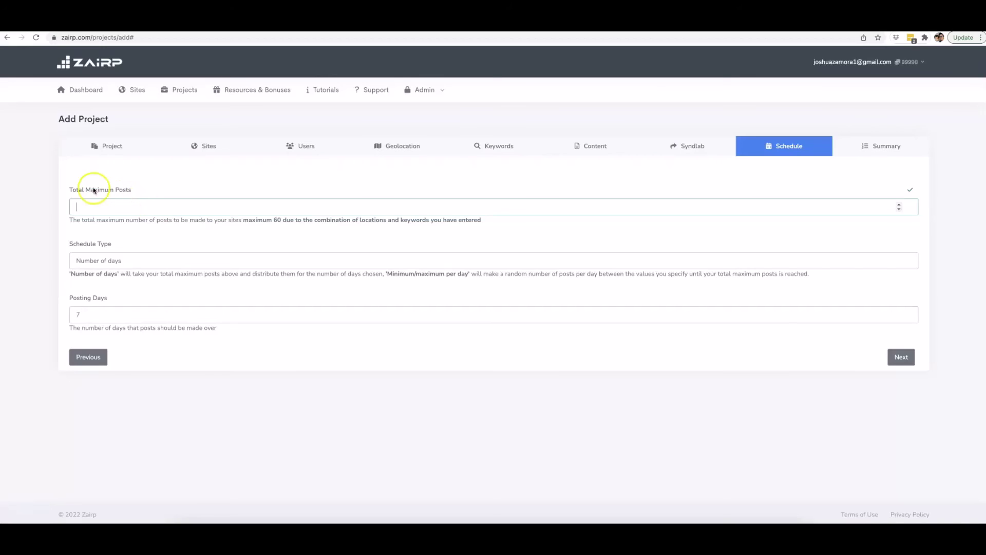
{"action": "left_click", "coordinate": [274, 220]}
{"action": "left_click_drag", "start_coordinate": [282, 222], "coordinate": [283, 222]}
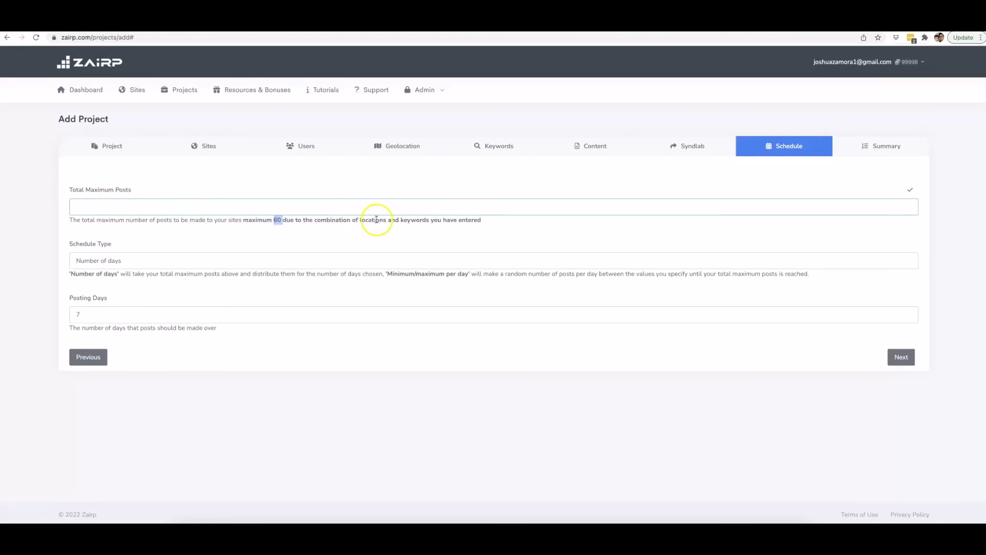
{"action": "left_click", "coordinate": [217, 208]}
{"action": "left_click", "coordinate": [282, 244]}
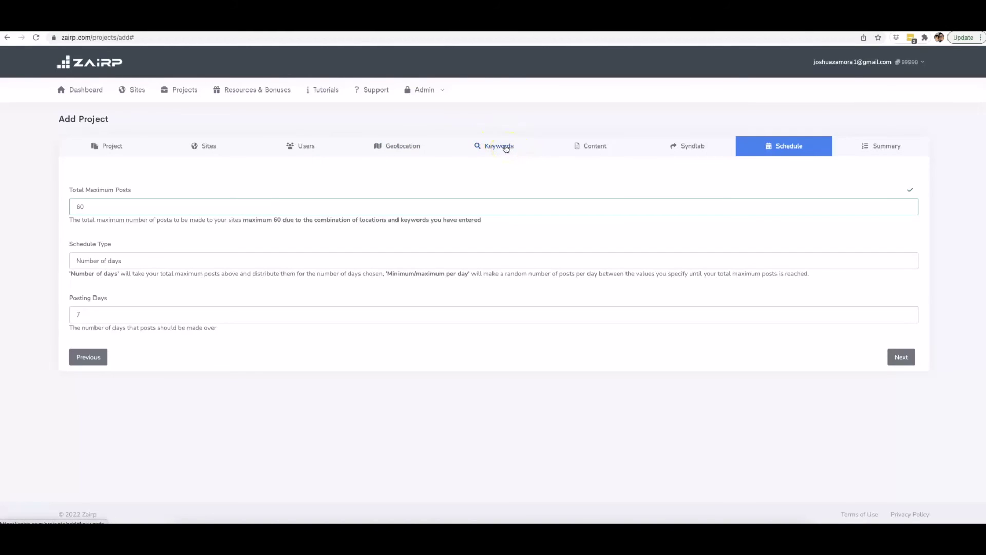
{"action": "left_click", "coordinate": [276, 220]}
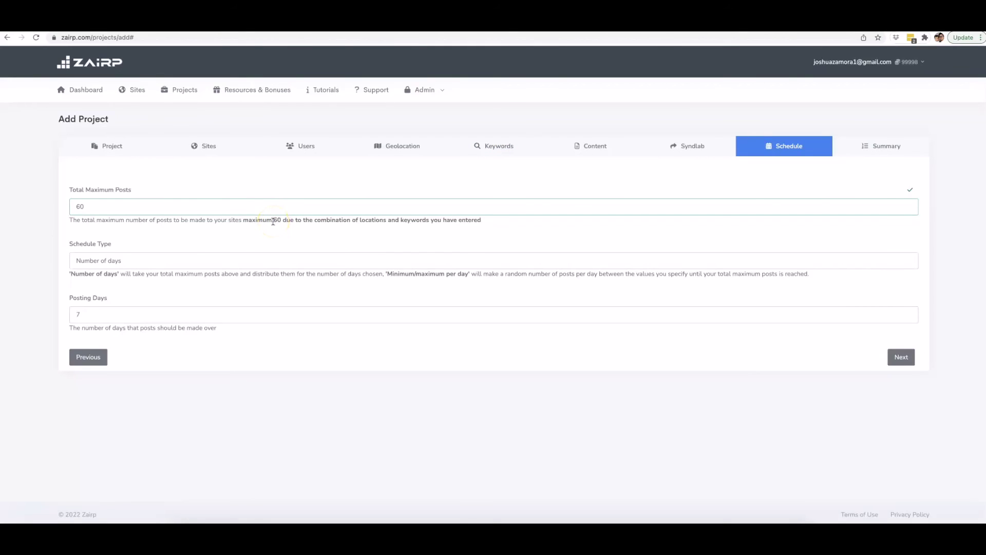
Schedule the posts by minimum/maximum per day, with 1 to 3 posts daily, and continue to the project summary
{"action": "left_click", "coordinate": [147, 260]}
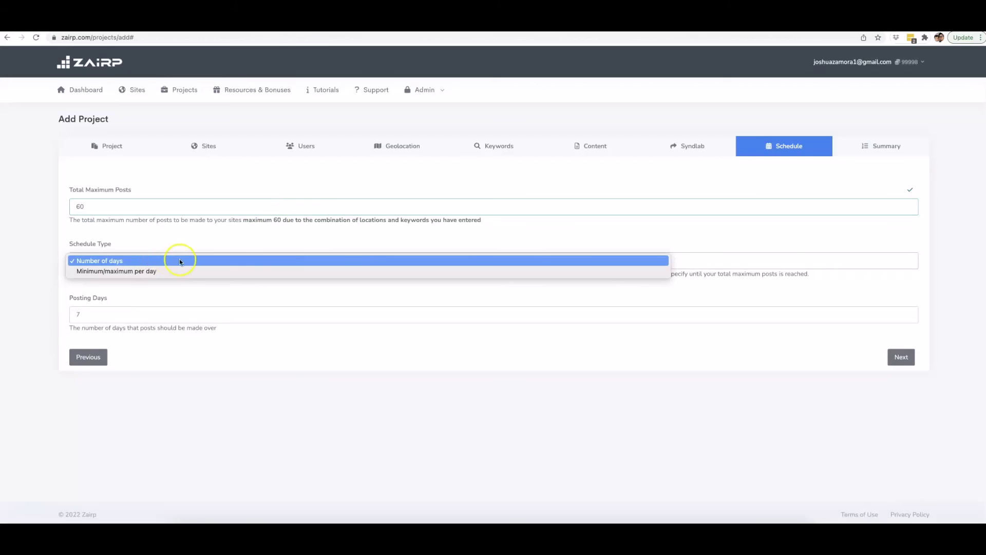
{"action": "left_click", "coordinate": [143, 271]}
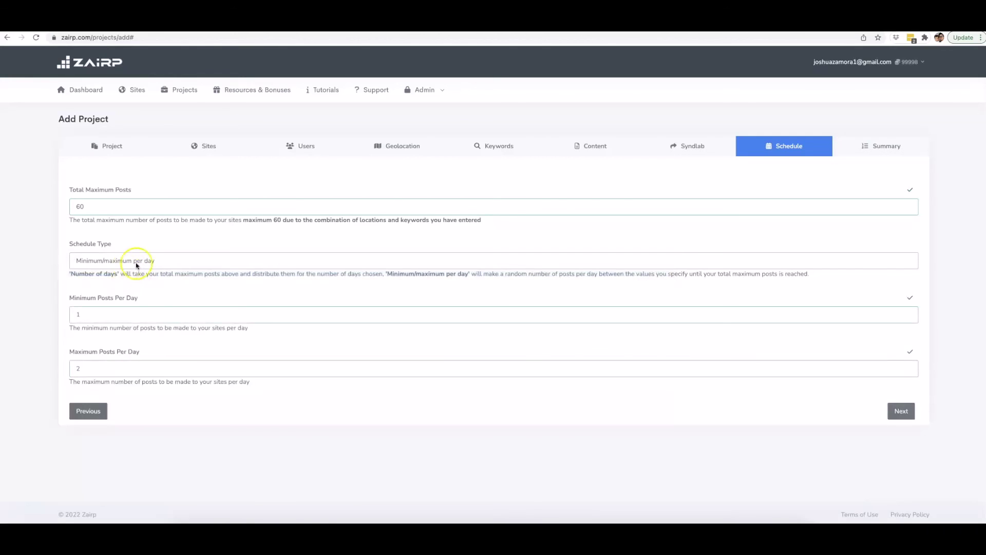
{"action": "left_click", "coordinate": [100, 316]}
{"action": "left_click", "coordinate": [121, 370]}
{"action": "left_click", "coordinate": [174, 373]}
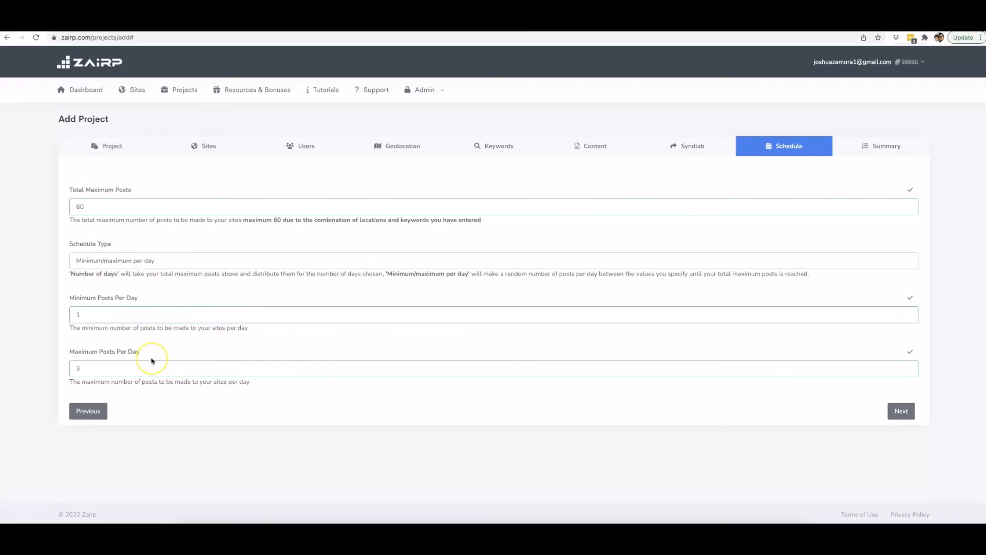
{"action": "left_click", "coordinate": [261, 400]}
{"action": "left_click", "coordinate": [343, 417]}
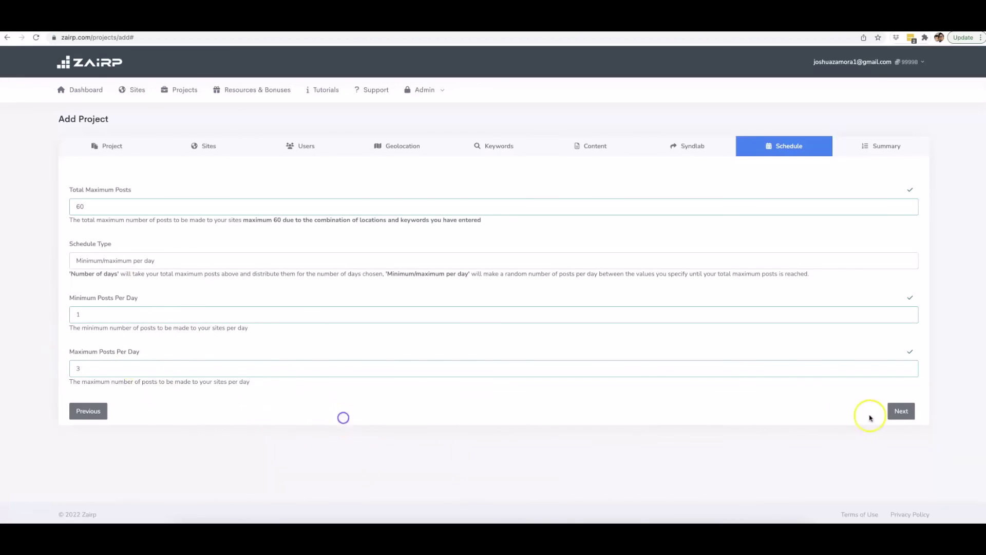
{"action": "left_click", "coordinate": [900, 411]}
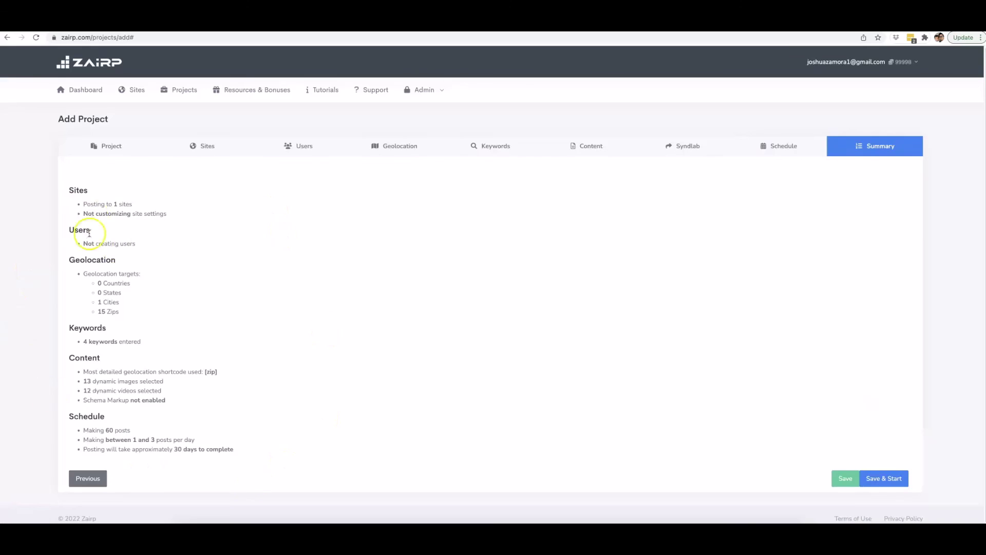
Review the project summary for sites, users, geolocation targets, keywords, content and schedule
{"action": "scroll", "coordinate": [125, 272], "scroll_direction": "down", "scroll_amount": 1}
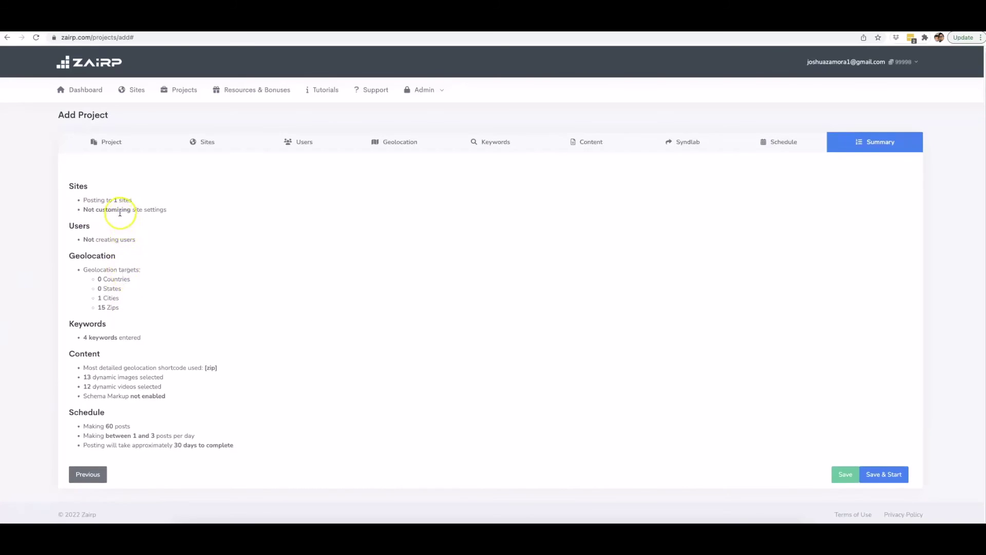
{"action": "left_click_drag", "start_coordinate": [114, 200], "coordinate": [83, 209]}
{"action": "left_click", "coordinate": [143, 211]}
{"action": "left_click_drag", "start_coordinate": [135, 240], "coordinate": [82, 239]}
{"action": "left_click", "coordinate": [83, 239]}
{"action": "left_click_drag", "start_coordinate": [123, 308], "coordinate": [97, 300]}
{"action": "left_click", "coordinate": [118, 300]}
{"action": "left_click_drag", "start_coordinate": [141, 337], "coordinate": [84, 341]}
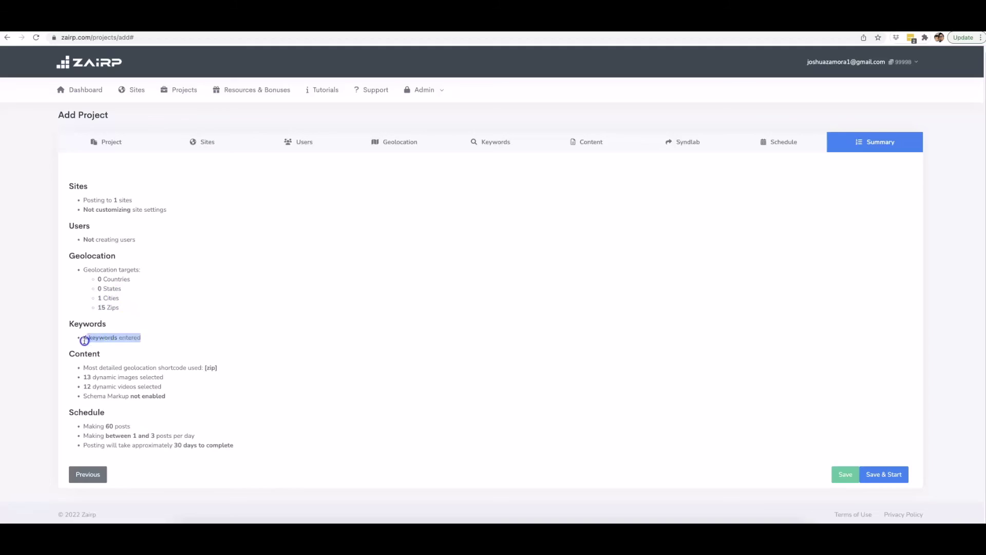
{"action": "left_click", "coordinate": [126, 346]}
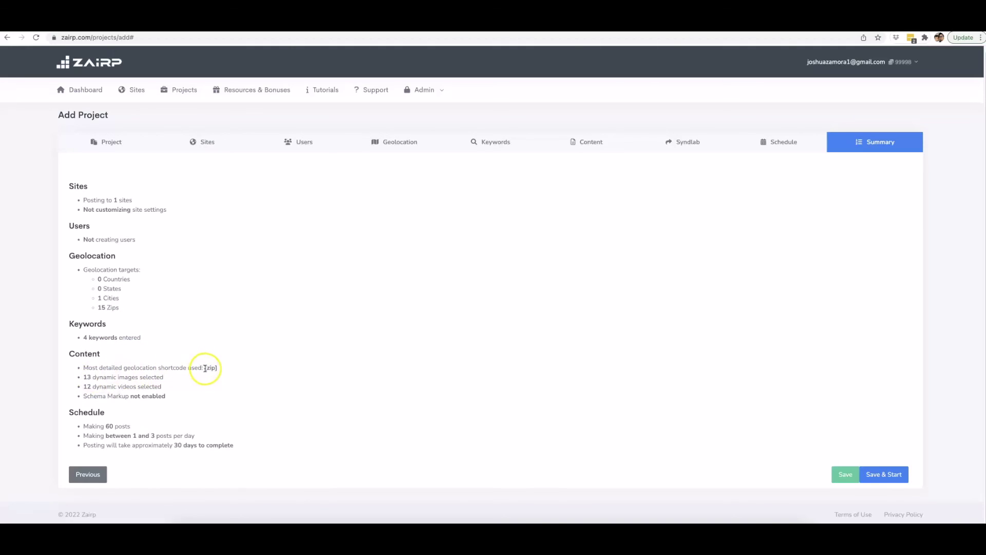
{"action": "left_click_drag", "start_coordinate": [205, 368], "coordinate": [219, 368]}
{"action": "left_click_drag", "start_coordinate": [83, 378], "coordinate": [99, 379]}
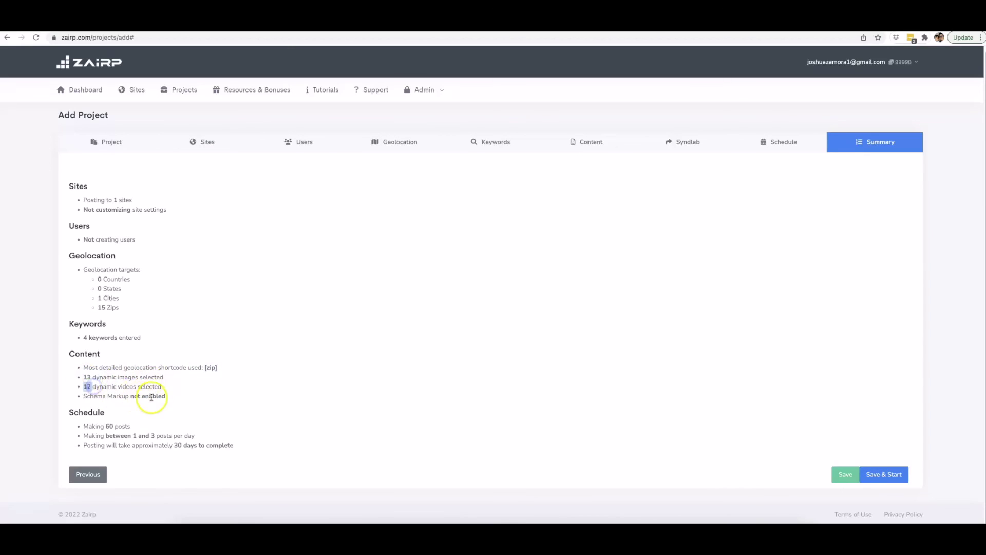
{"action": "left_click_drag", "start_coordinate": [166, 395], "coordinate": [79, 426]}
{"action": "left_click", "coordinate": [122, 397]}
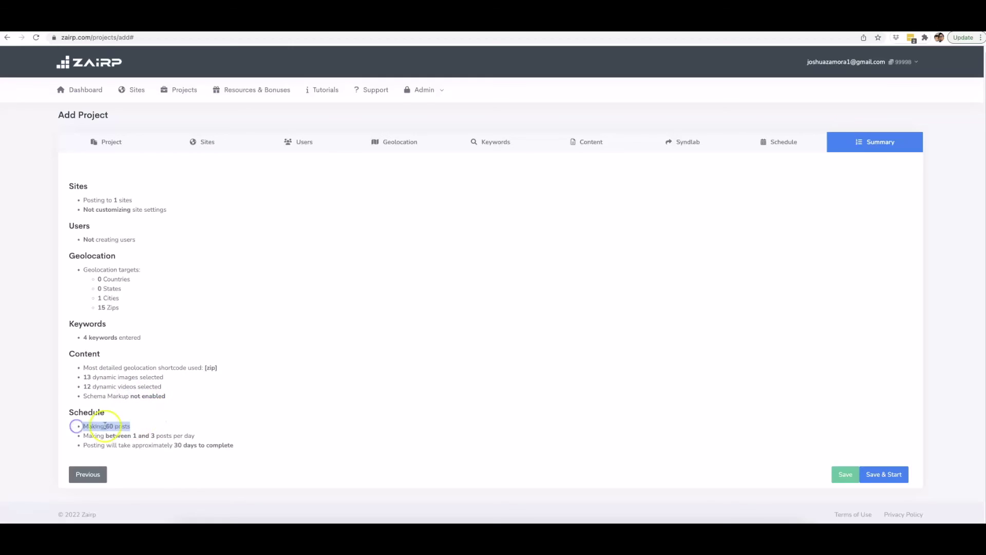
{"action": "left_click", "coordinate": [77, 426]}
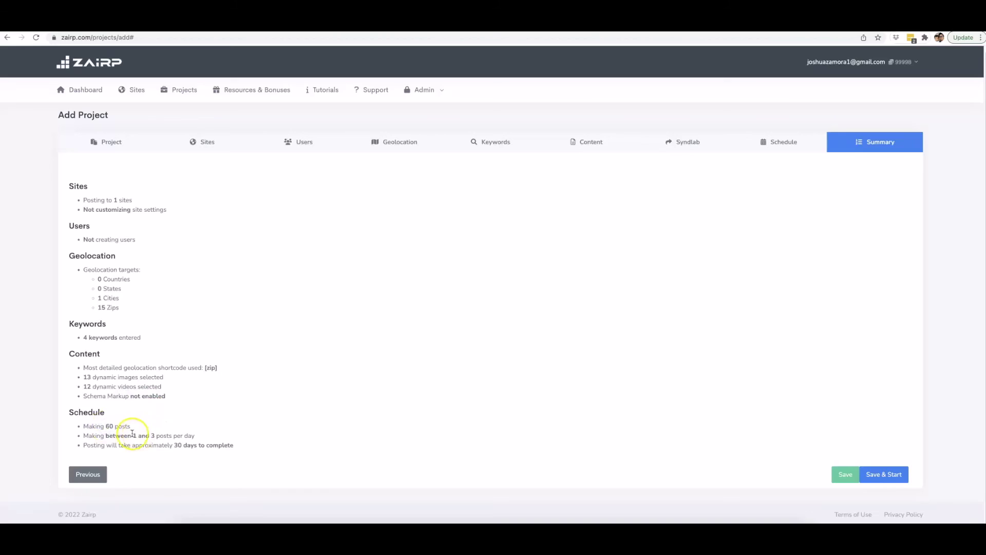
{"action": "left_click_drag", "start_coordinate": [133, 436], "coordinate": [235, 446]}
{"action": "left_click", "coordinate": [242, 446]}
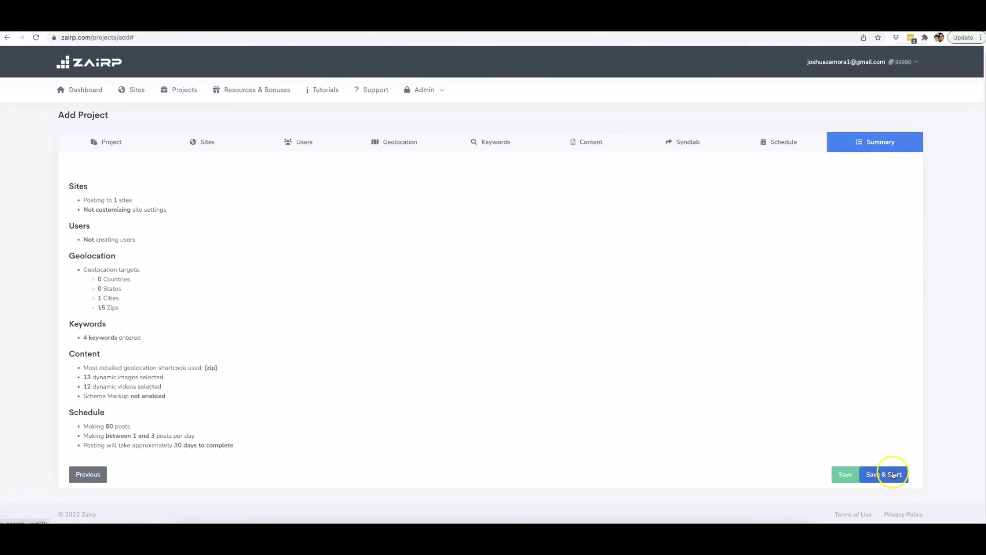
Save the Drone Repair Naples project and start it
{"action": "left_click", "coordinate": [894, 474]}
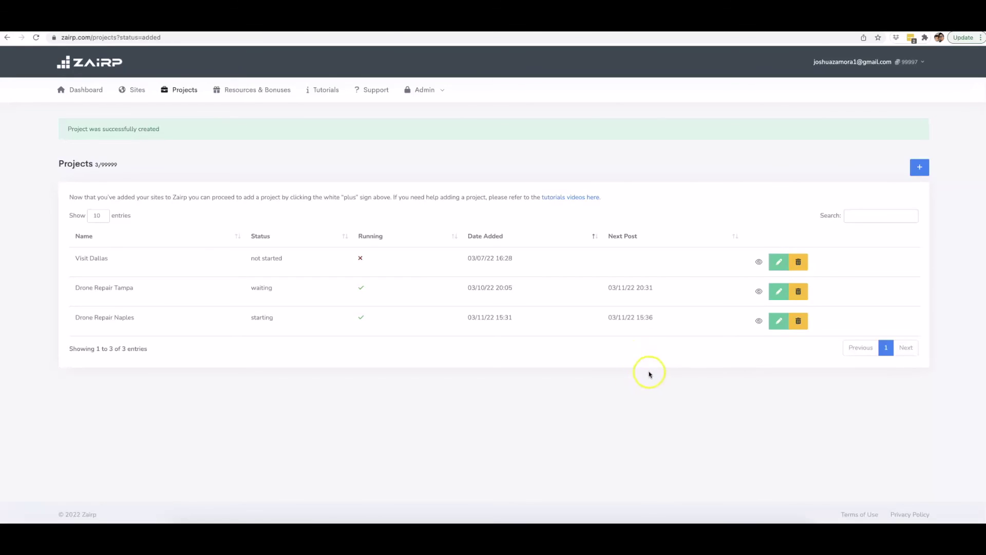
View the Google search window for "drone repair 33133" and check the Drone Repair Tampa and Drone Repair Naples entries in the Zairp projects list
{"action": "key", "text": "ctrl+Up"}
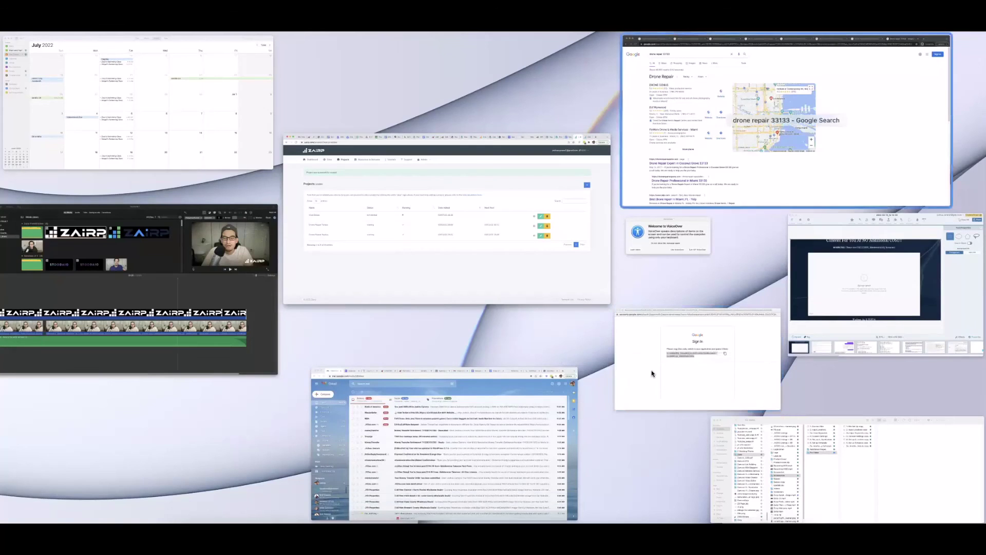
{"action": "left_click", "coordinate": [695, 189]}
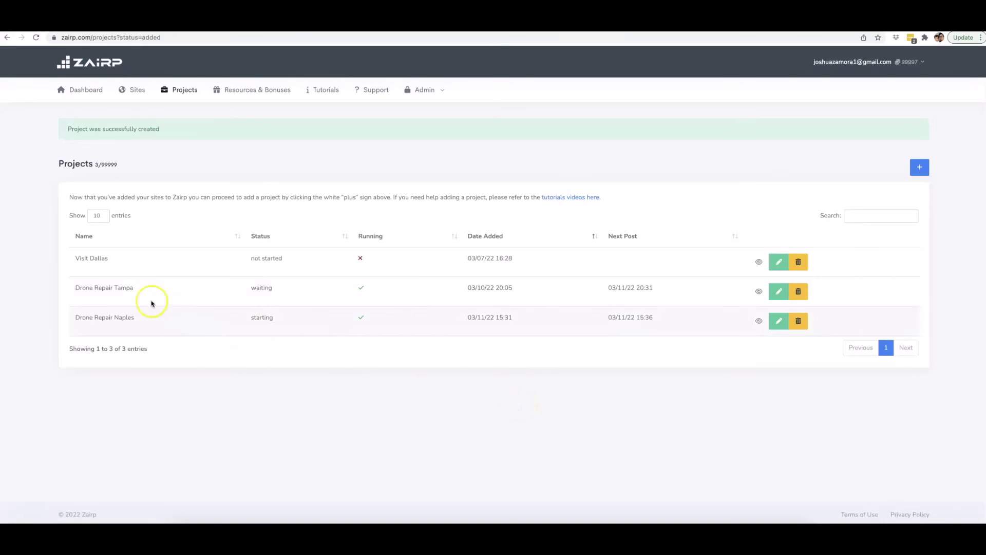
{"action": "left_click_drag", "start_coordinate": [137, 287], "coordinate": [72, 289]}
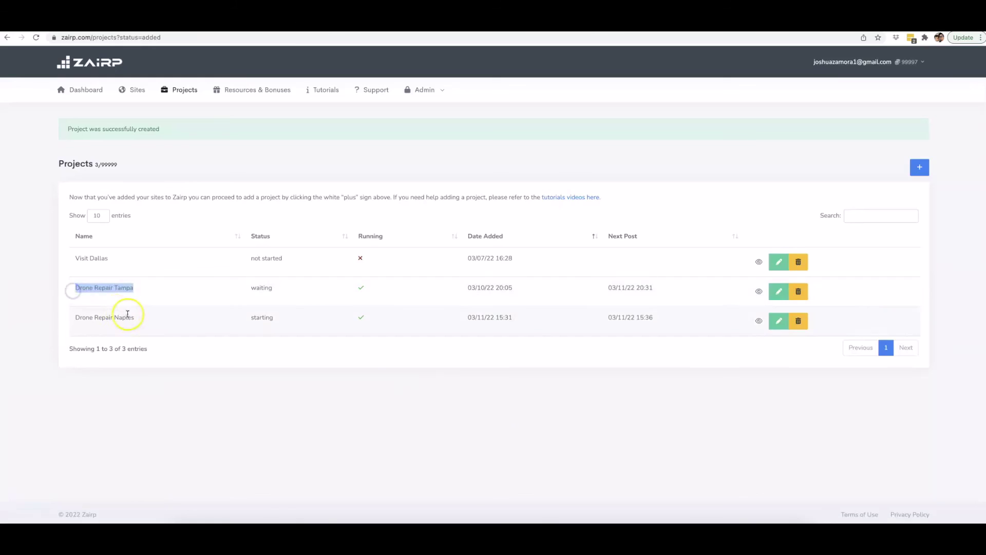
{"action": "left_click_drag", "start_coordinate": [136, 320], "coordinate": [73, 318]}
{"action": "left_click", "coordinate": [181, 405]}
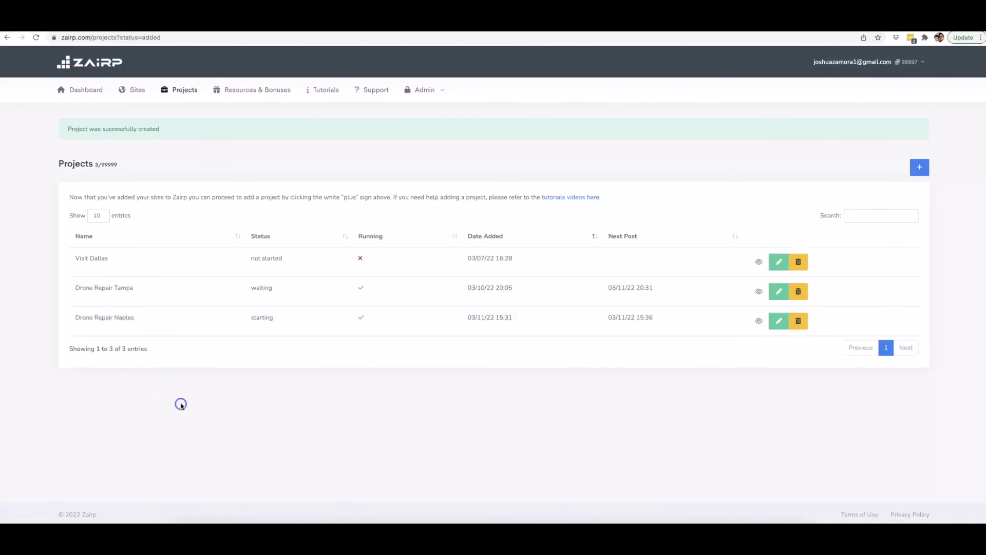